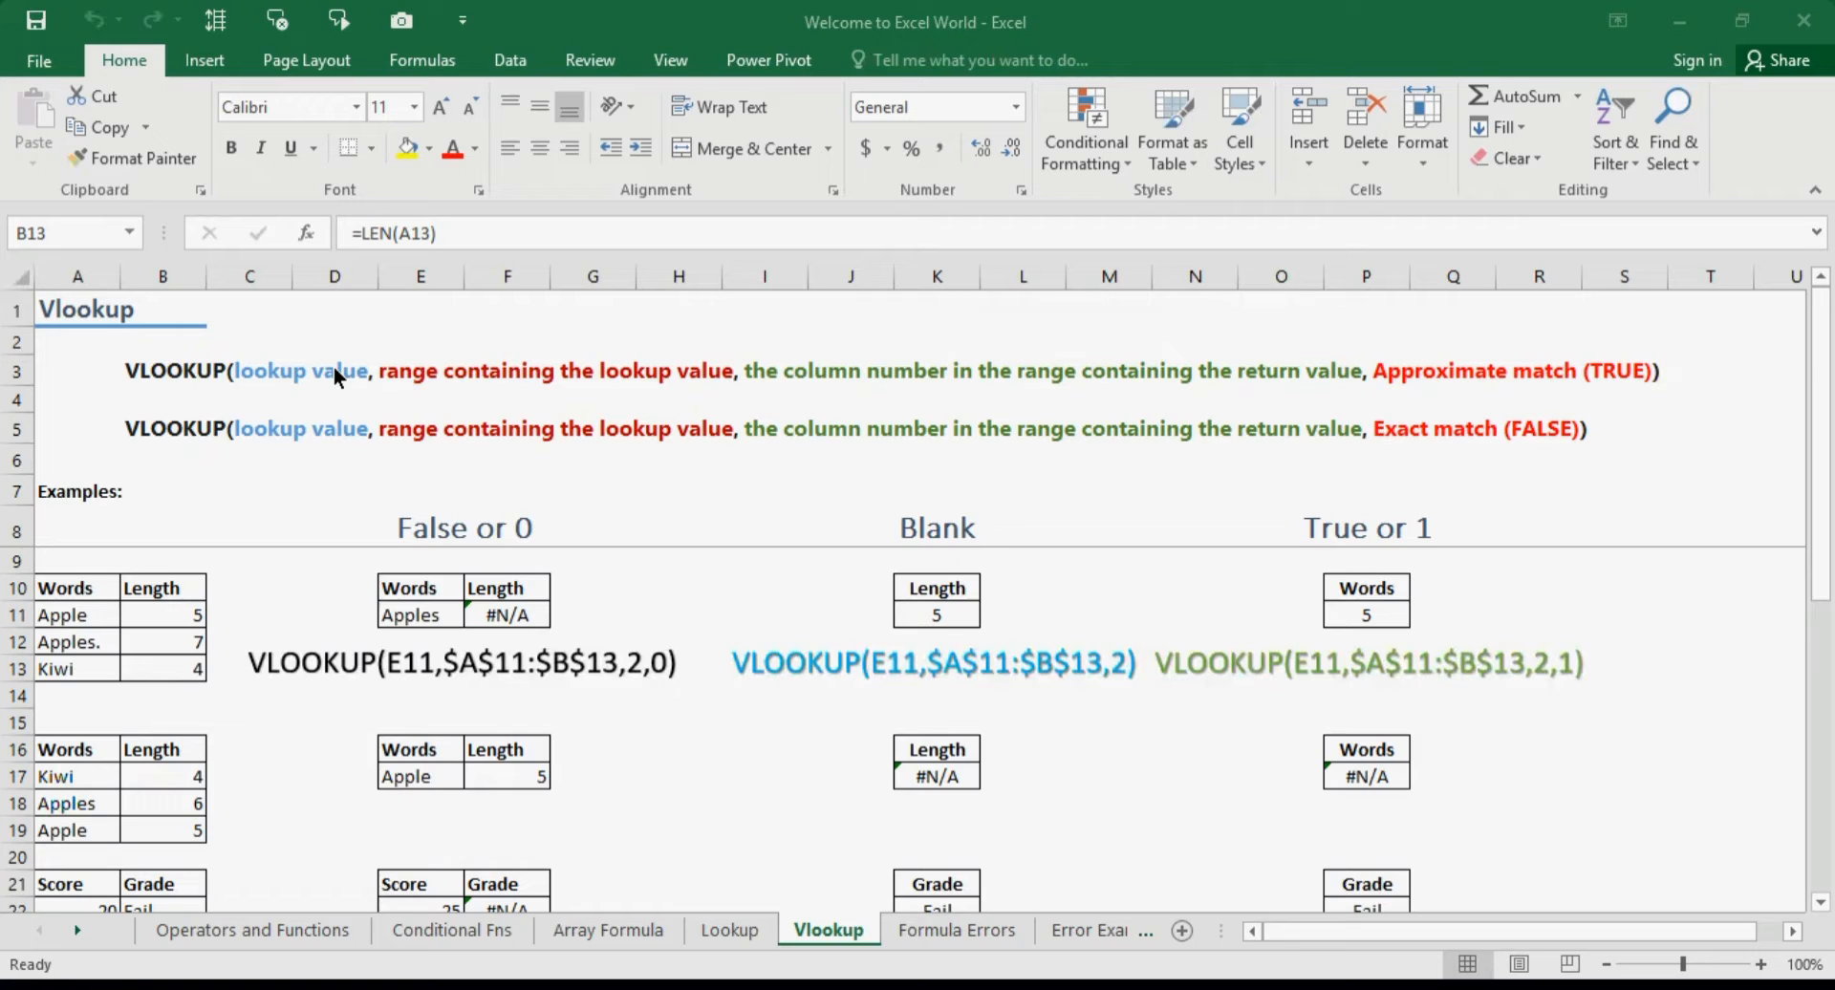
Examine the words and LEN formulas in the first lookup table, A11:B13, and the lookup word in E11.
{"action": "left_click", "coordinate": [111, 589]}
{"action": "key", "text": "Down"}
{"action": "key", "text": "Right"}
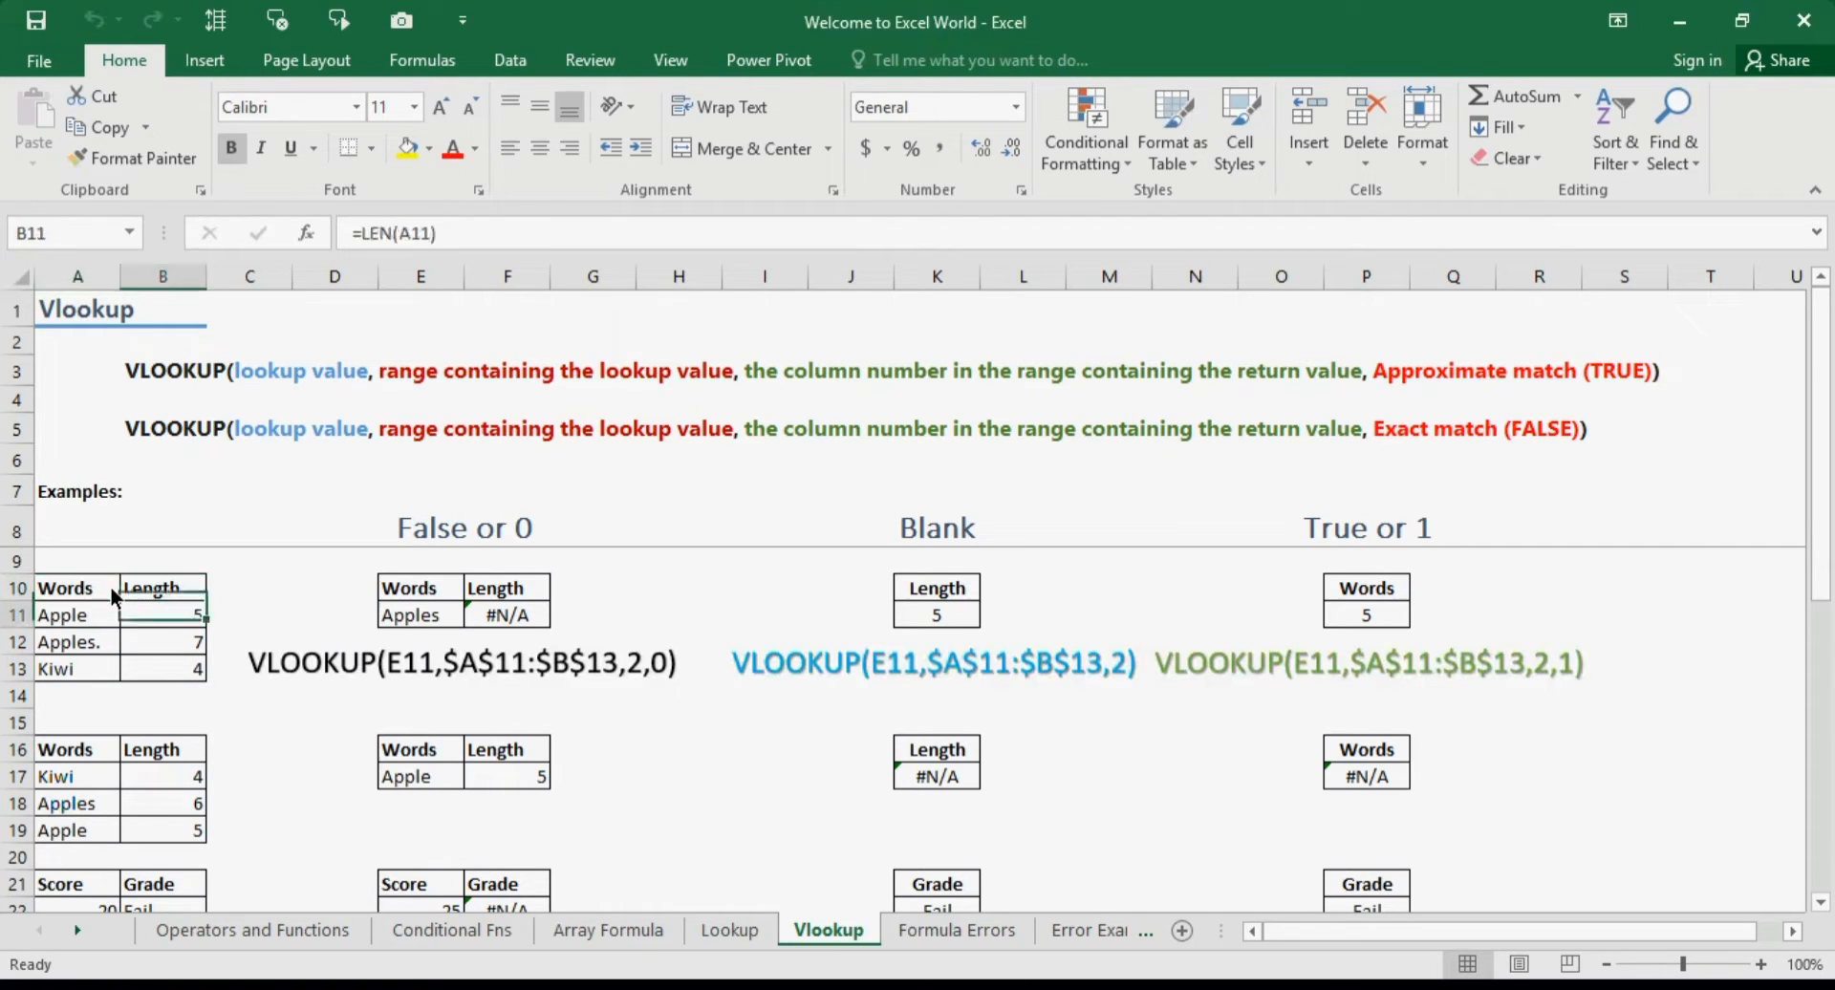
{"action": "key", "text": "Left"}
{"action": "key", "text": "Down"}
{"action": "key", "text": "Down"}
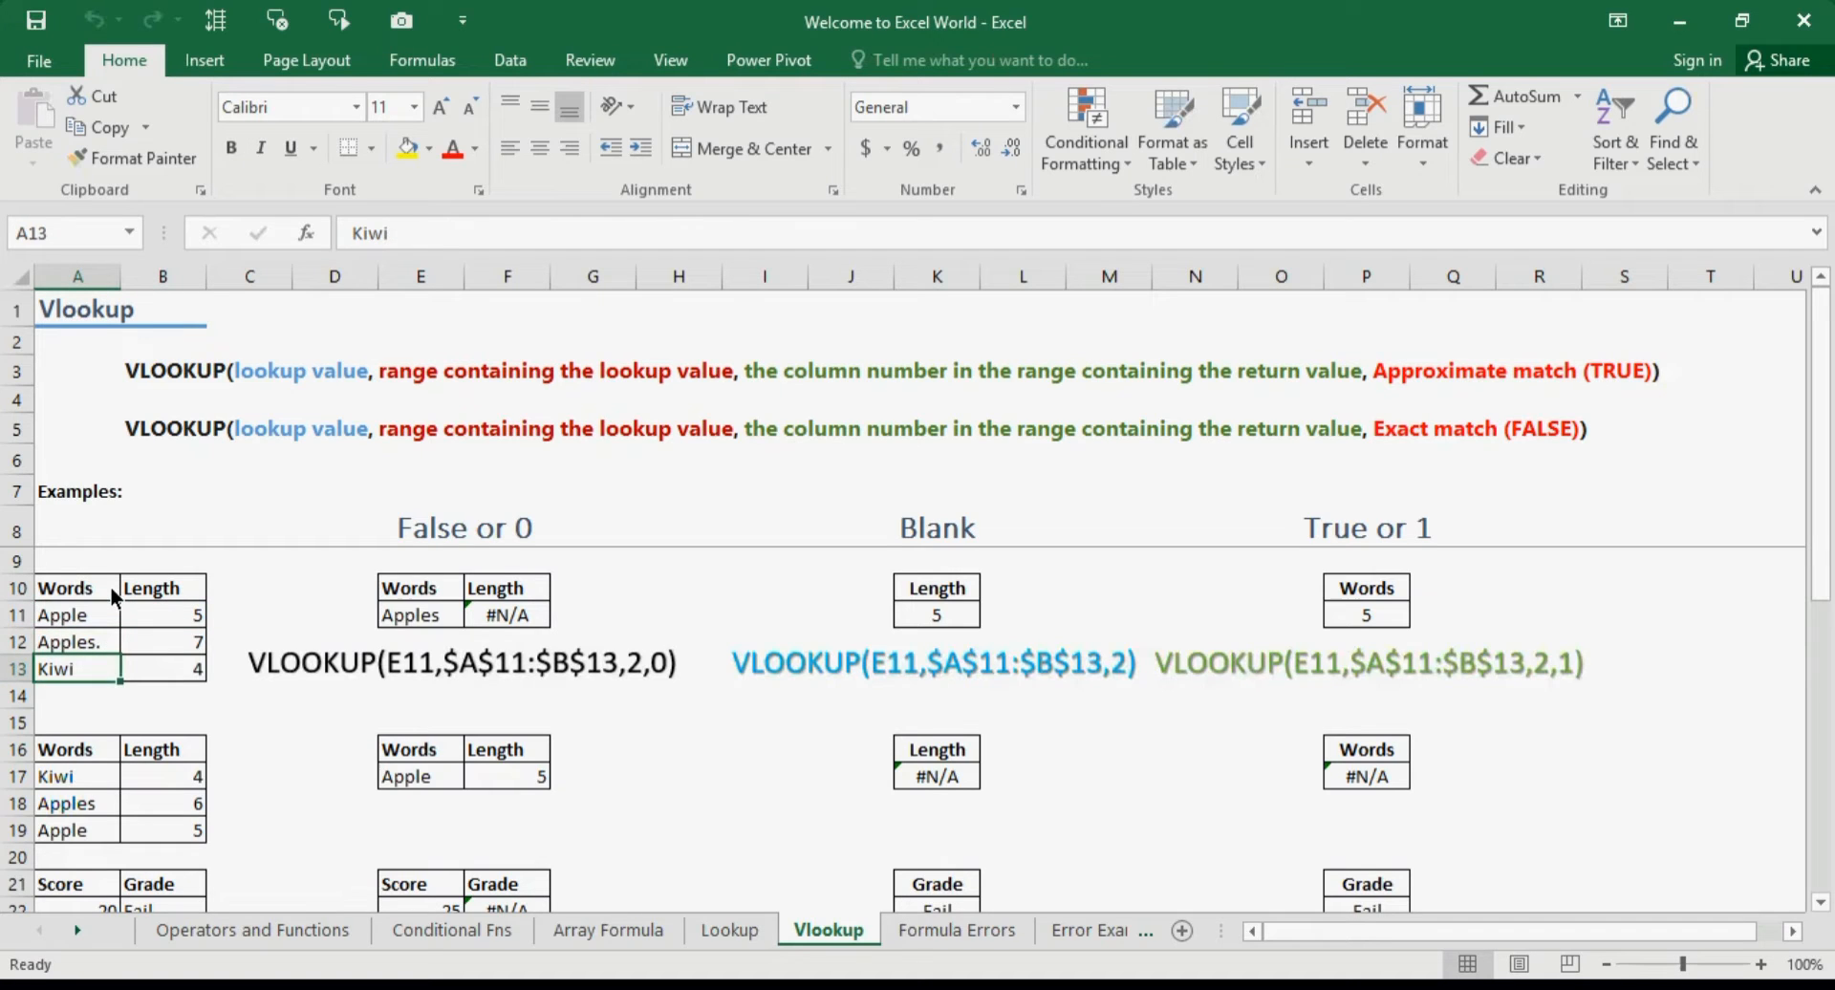
{"action": "key", "text": "Right"}
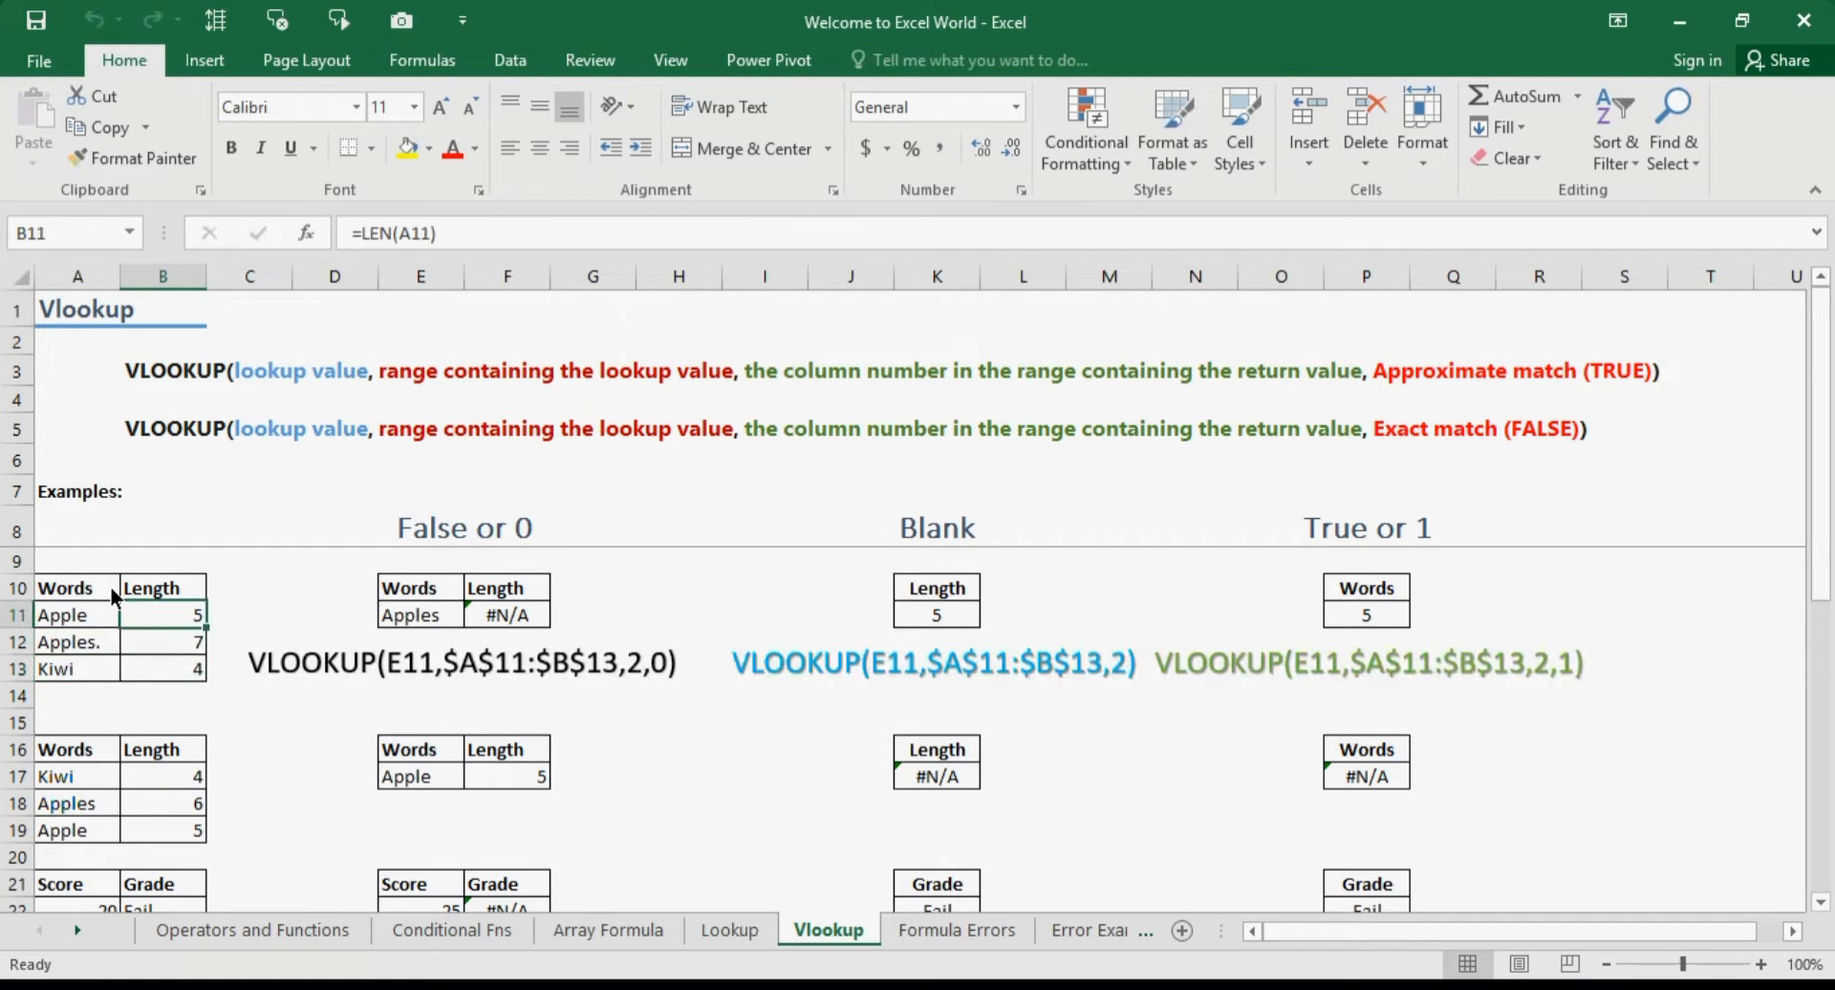
{"action": "key", "text": "Down"}
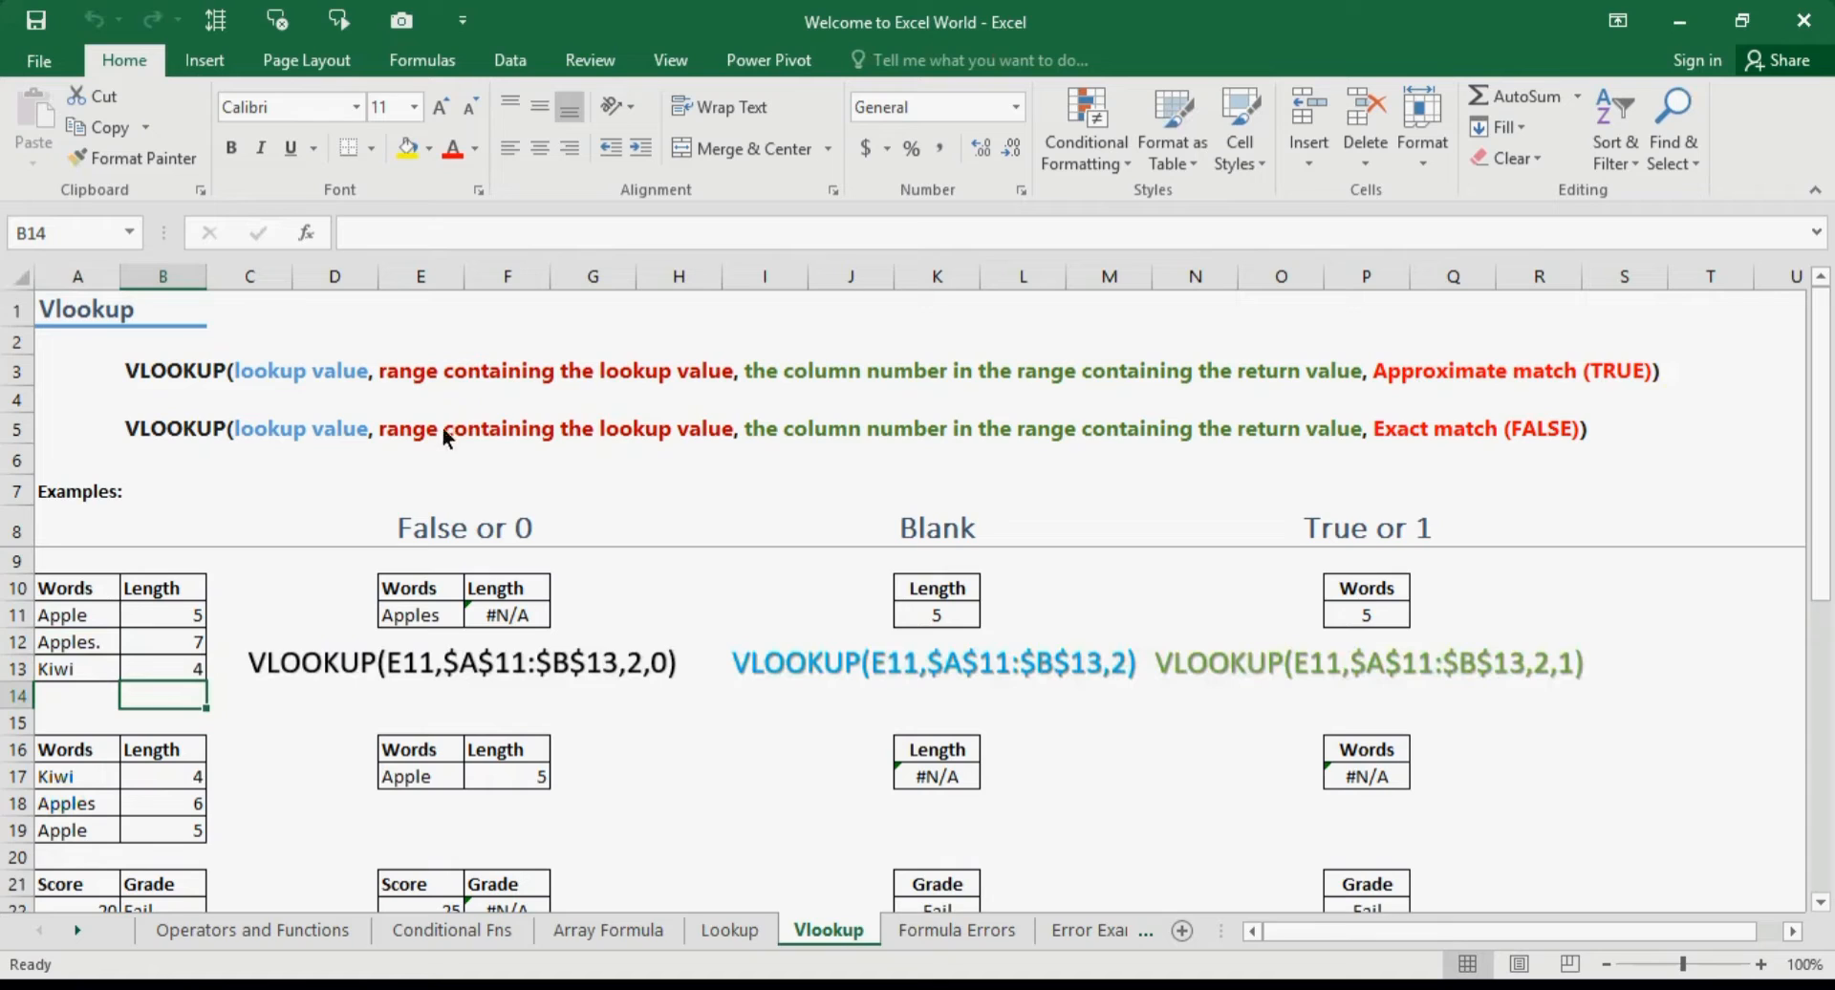
{"action": "left_click", "coordinate": [428, 617]}
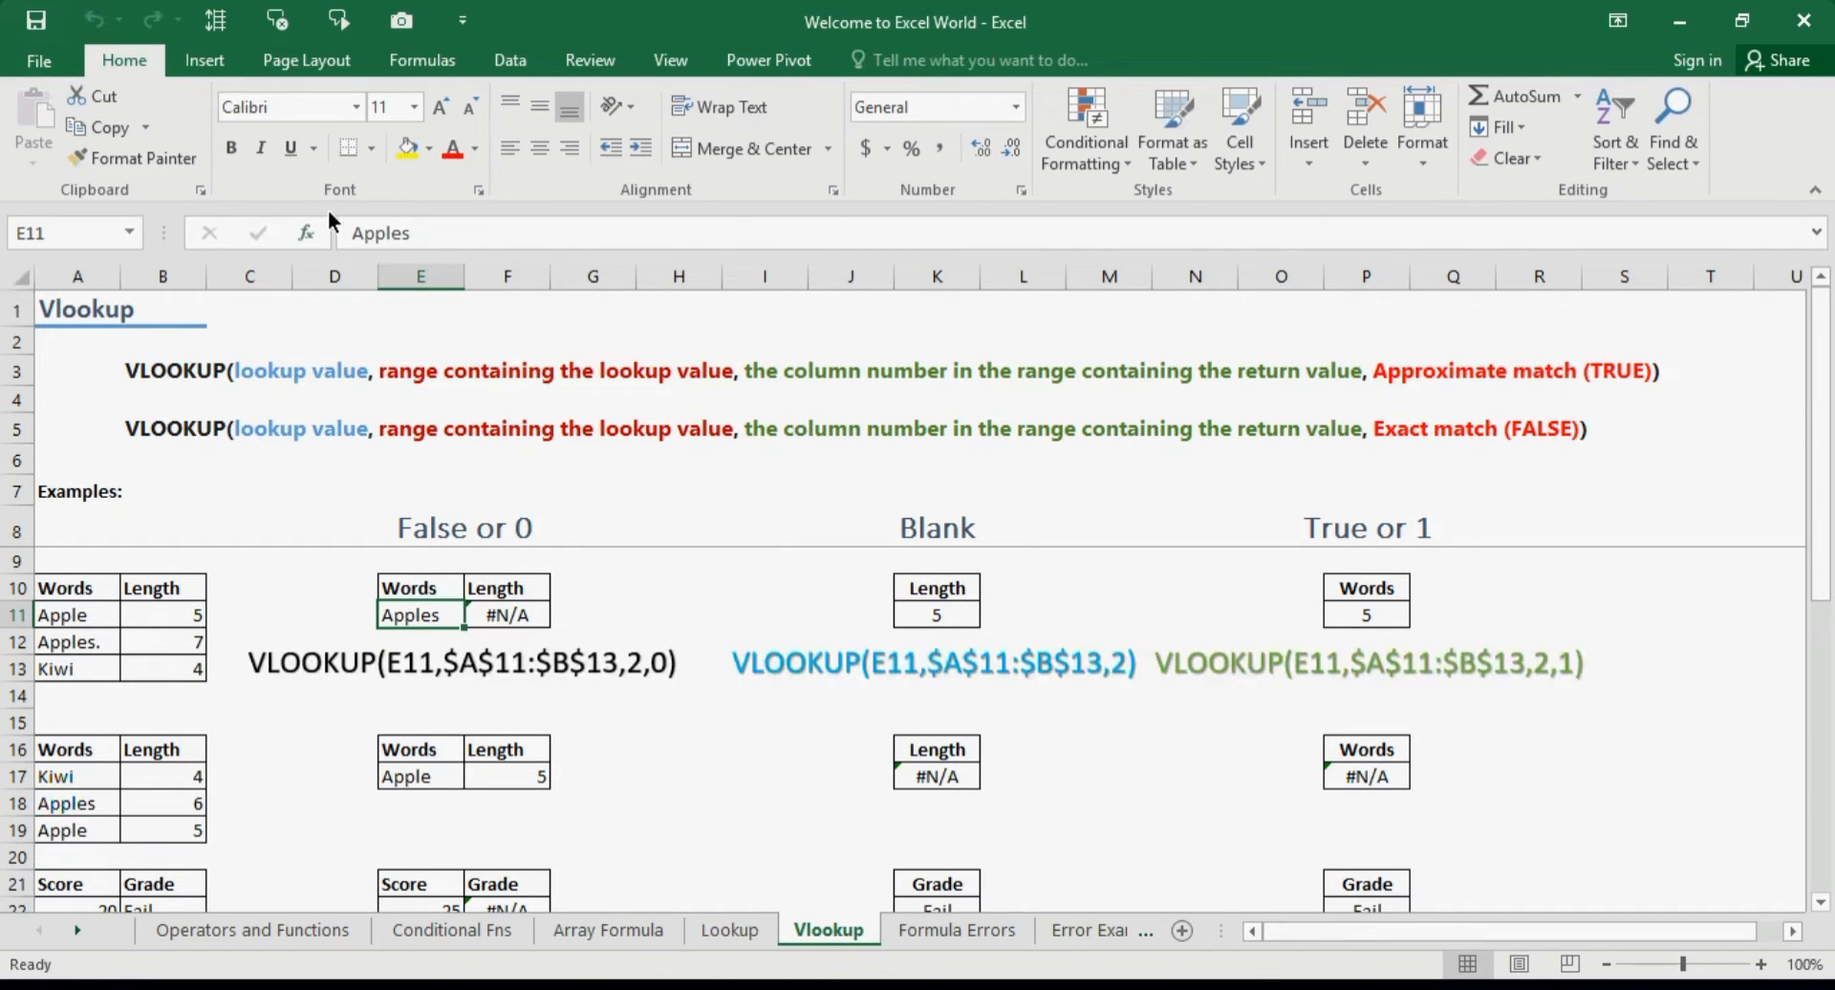
Trace the exact-match lookup of E11 through the words in A11:A13 and the return column B11:B13.
{"action": "left_click", "coordinate": [60, 617]}
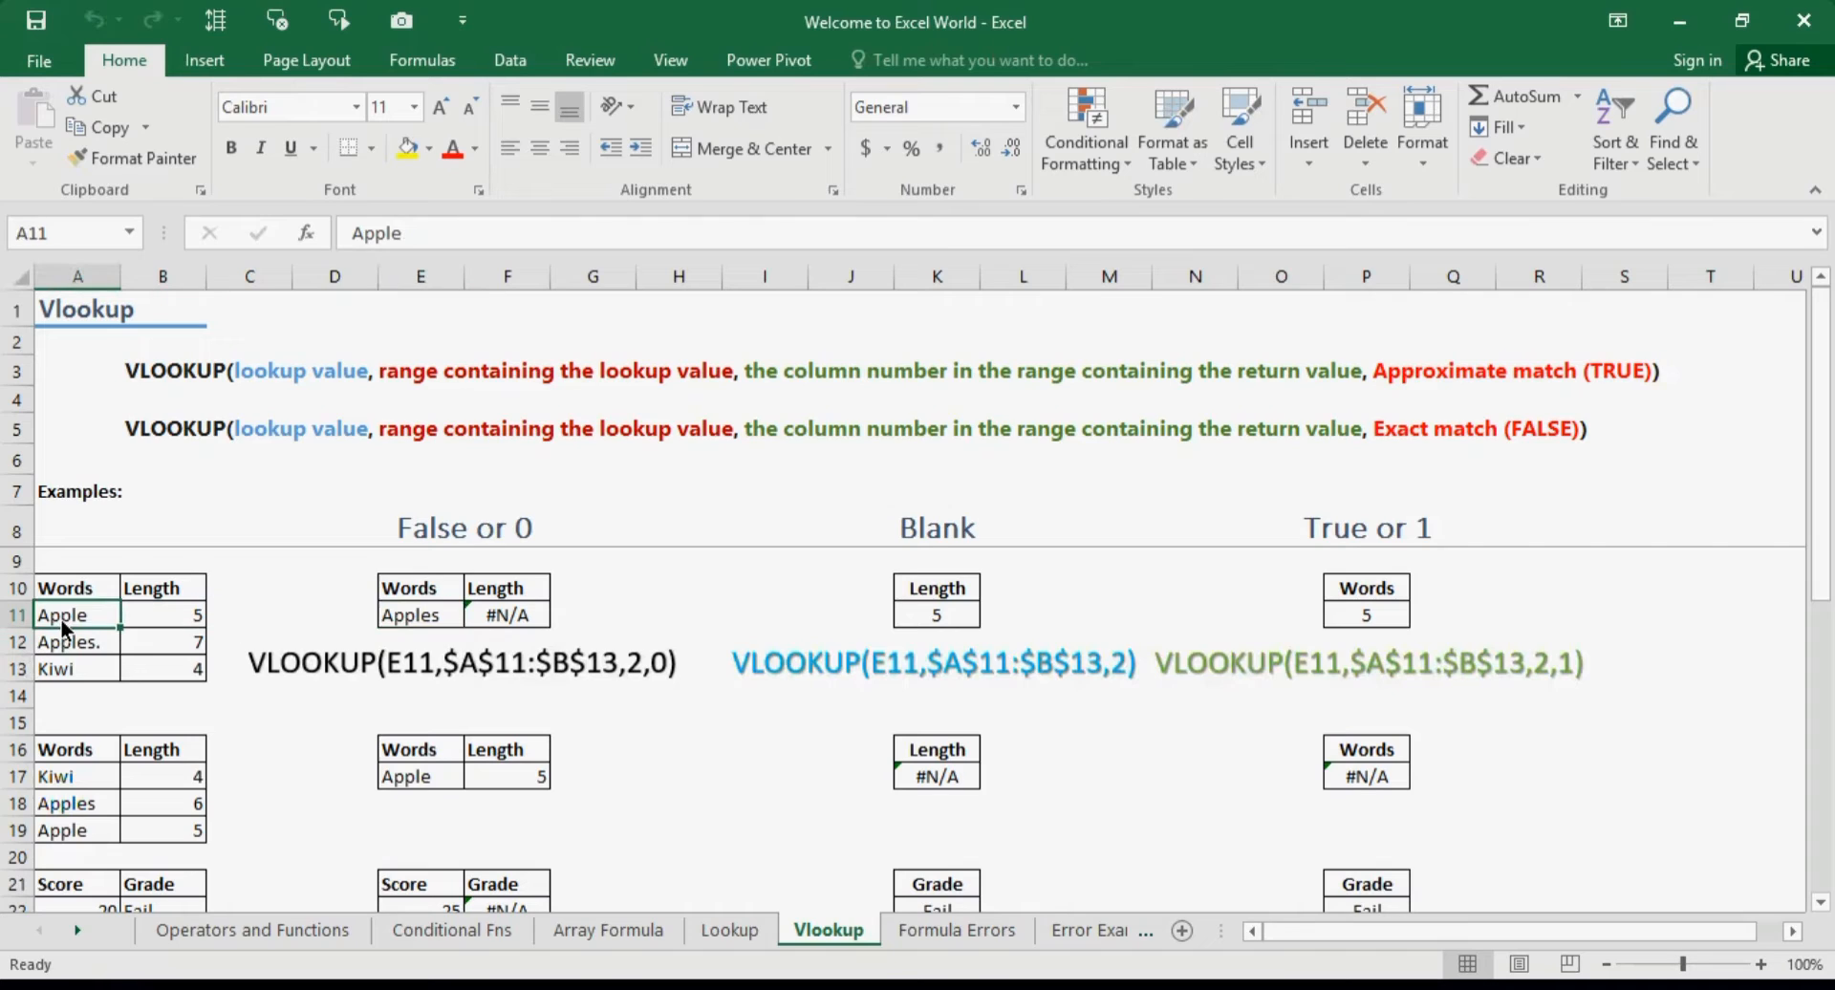
{"action": "key", "text": "Down"}
{"action": "key", "text": "Down"}
{"action": "key", "text": "Up"}
{"action": "key", "text": "Up"}
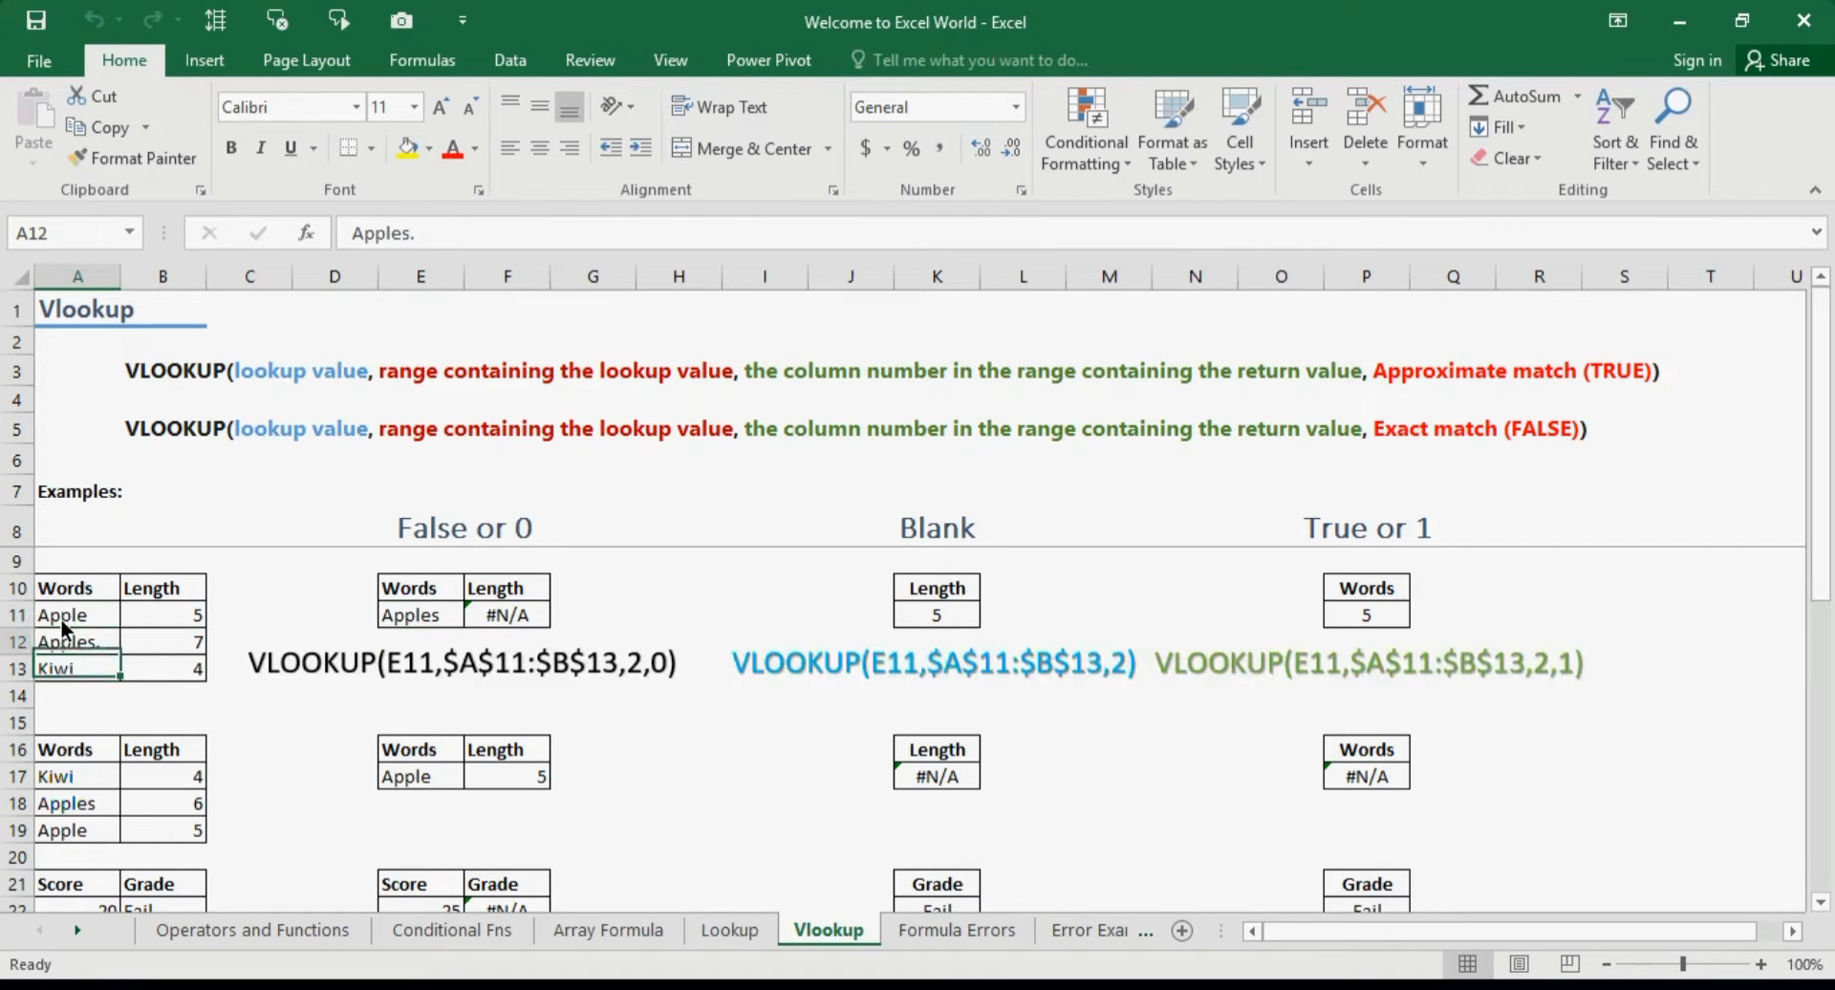
{"action": "key", "text": "Down"}
{"action": "key", "text": "Down"}
{"action": "key", "text": "Up"}
{"action": "key", "text": "Up"}
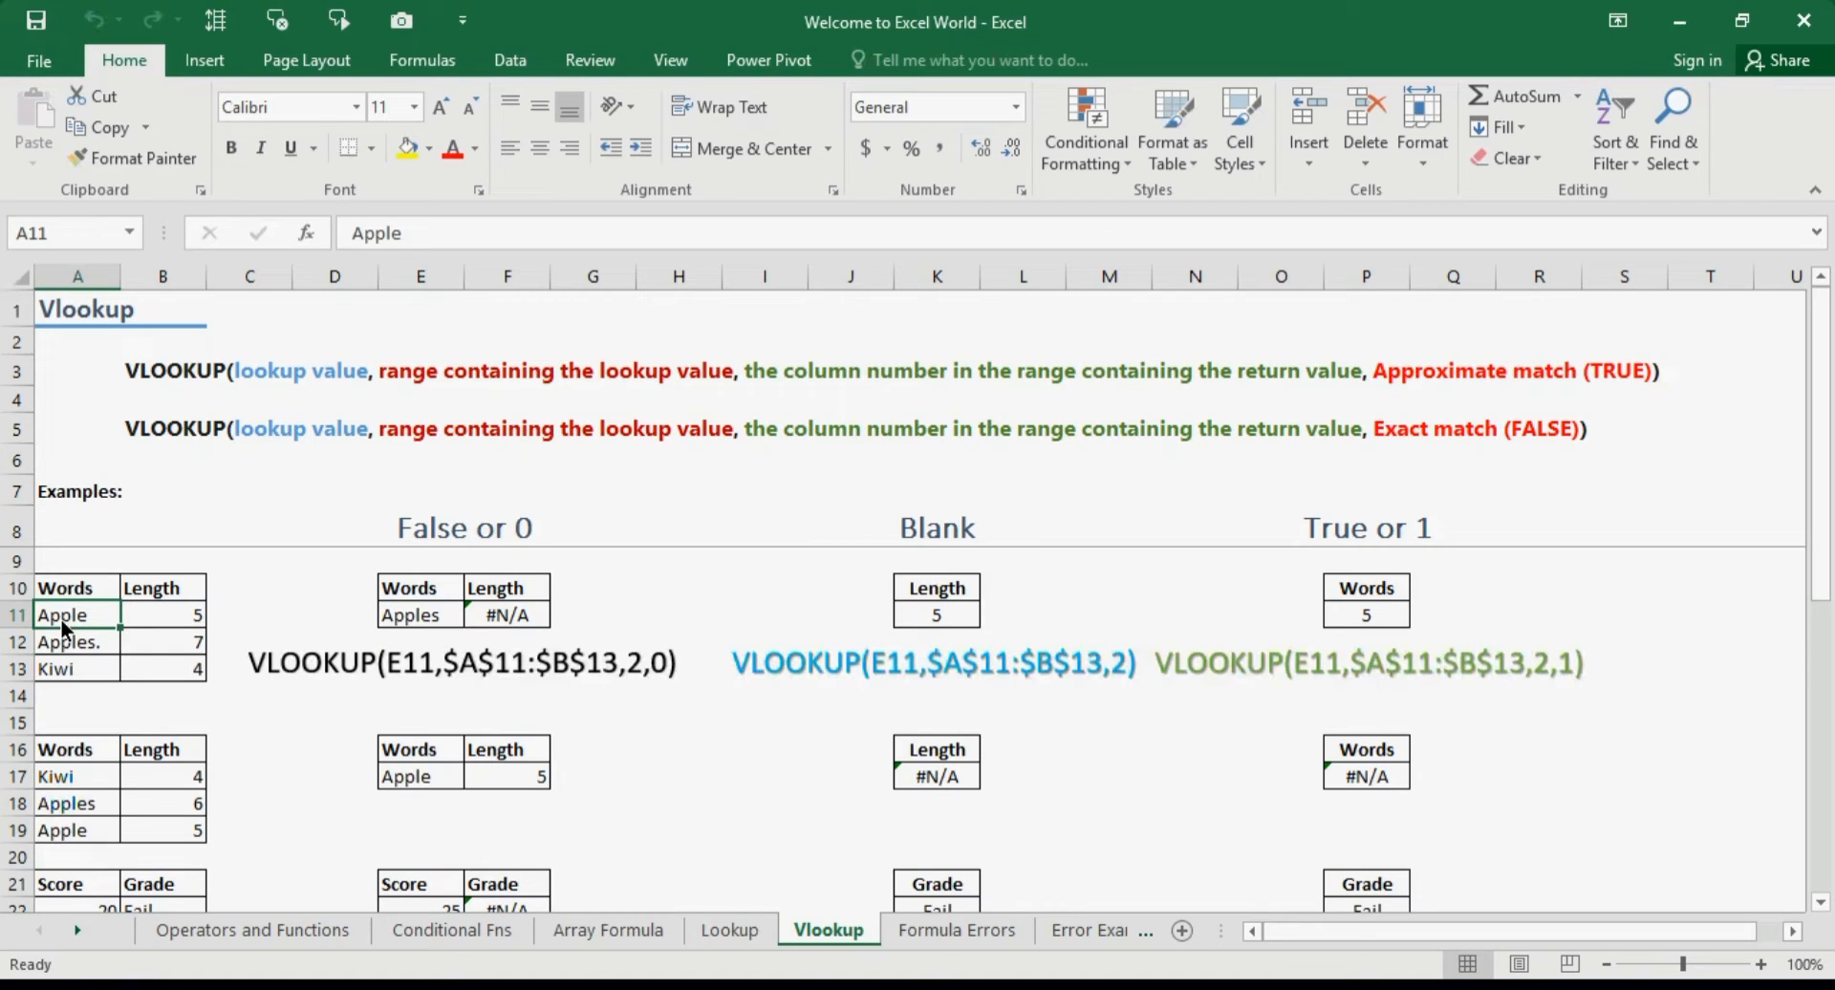
{"action": "key", "text": "Right"}
{"action": "key", "text": "Down"}
{"action": "key", "text": "Down"}
{"action": "key", "text": "Down"}
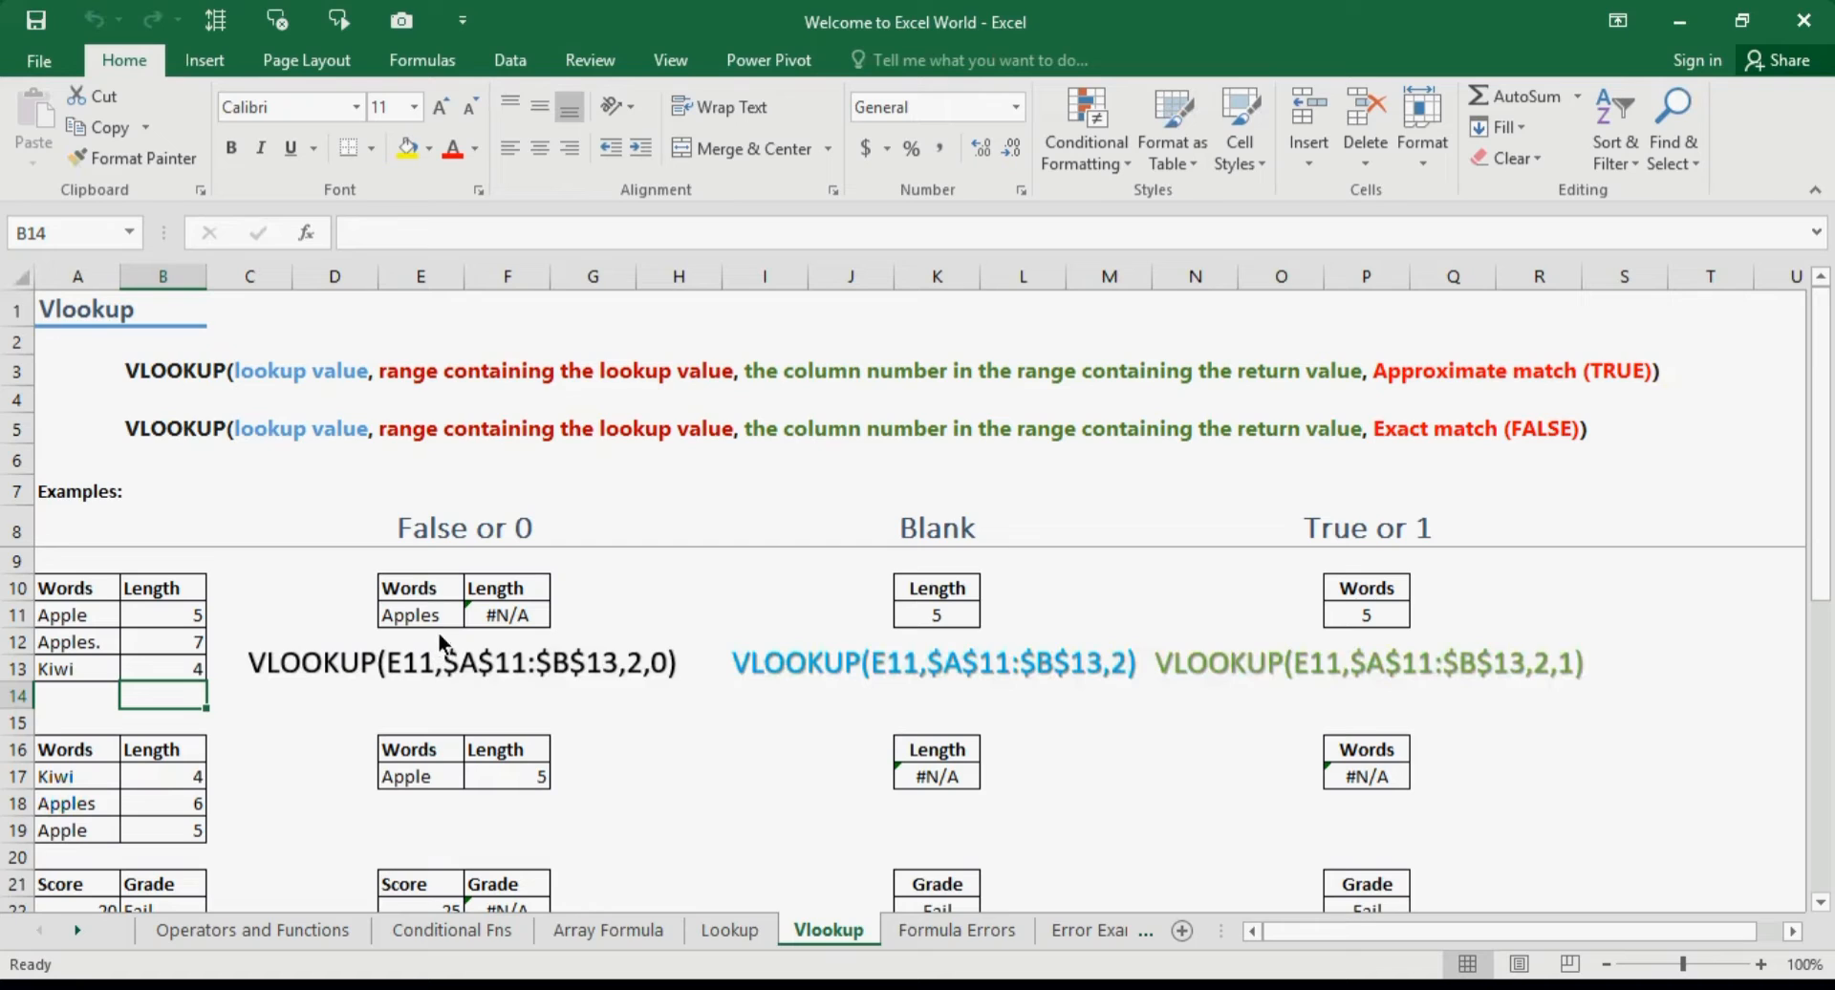
{"action": "left_click", "coordinate": [431, 606]}
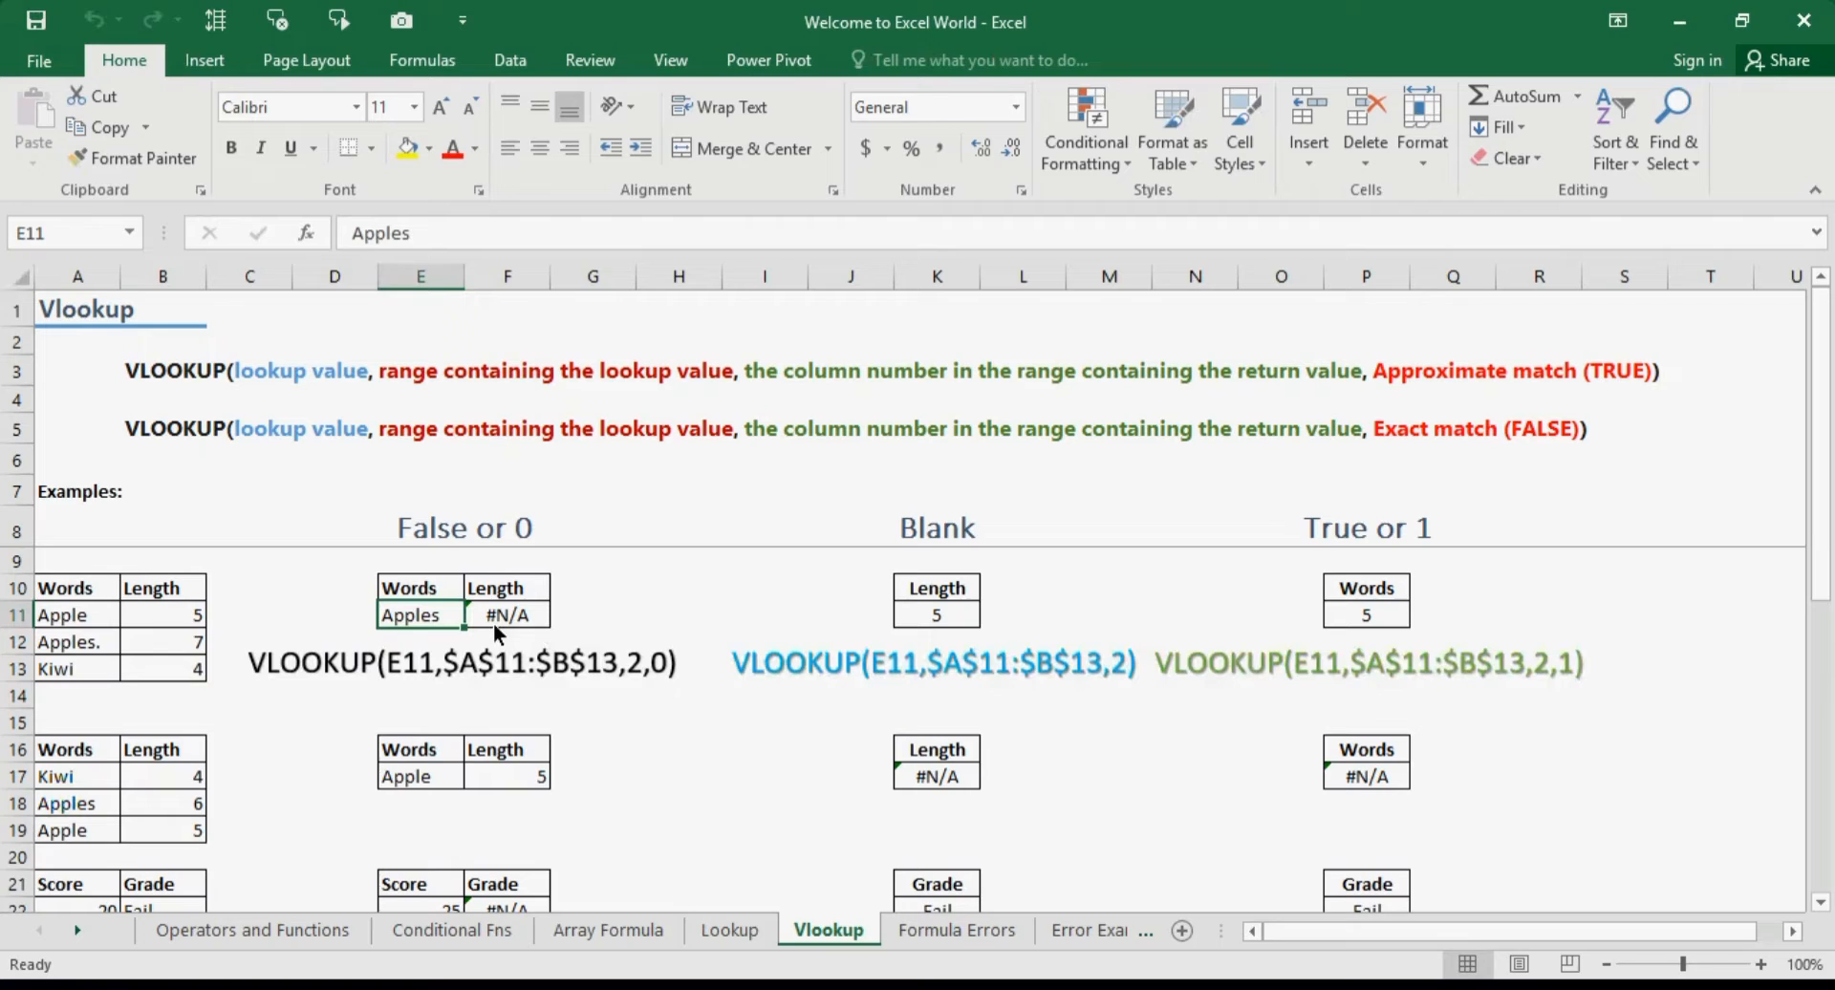
Add the heading "Exact" in E7 above "False or 0", reusing that heading's formatting.
{"action": "left_click", "coordinate": [457, 490]}
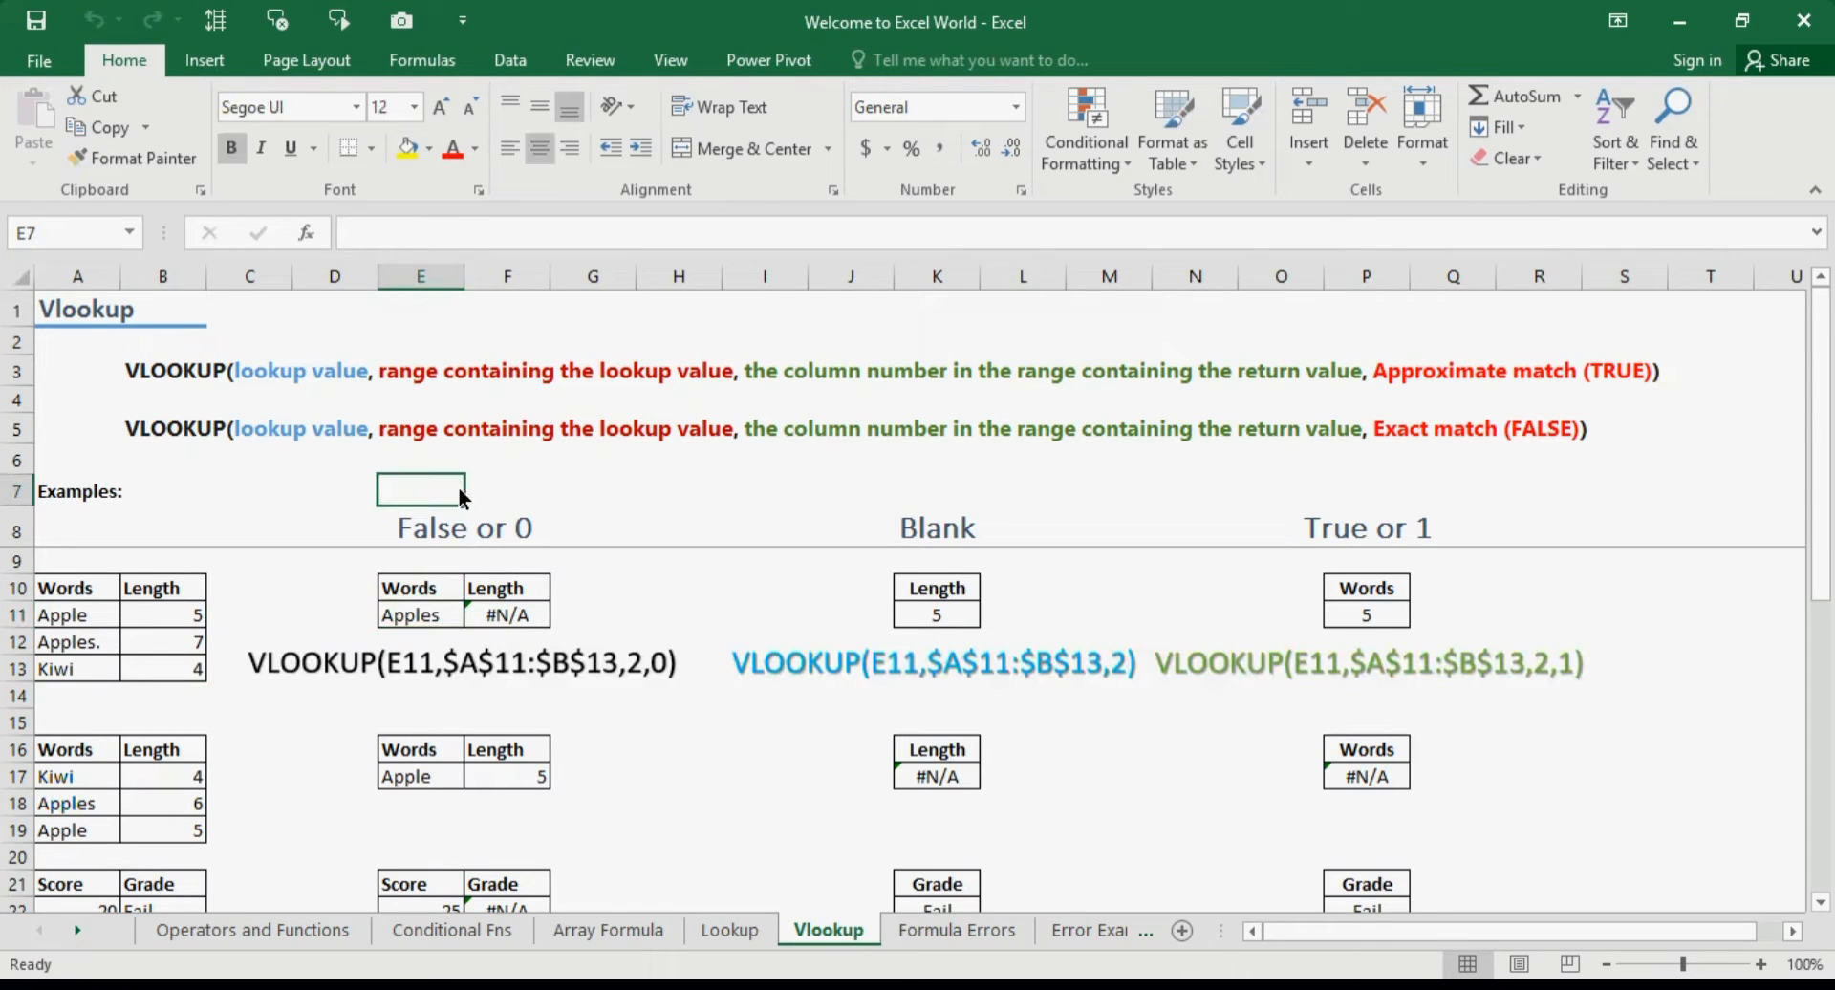
{"action": "key", "text": "Down"}
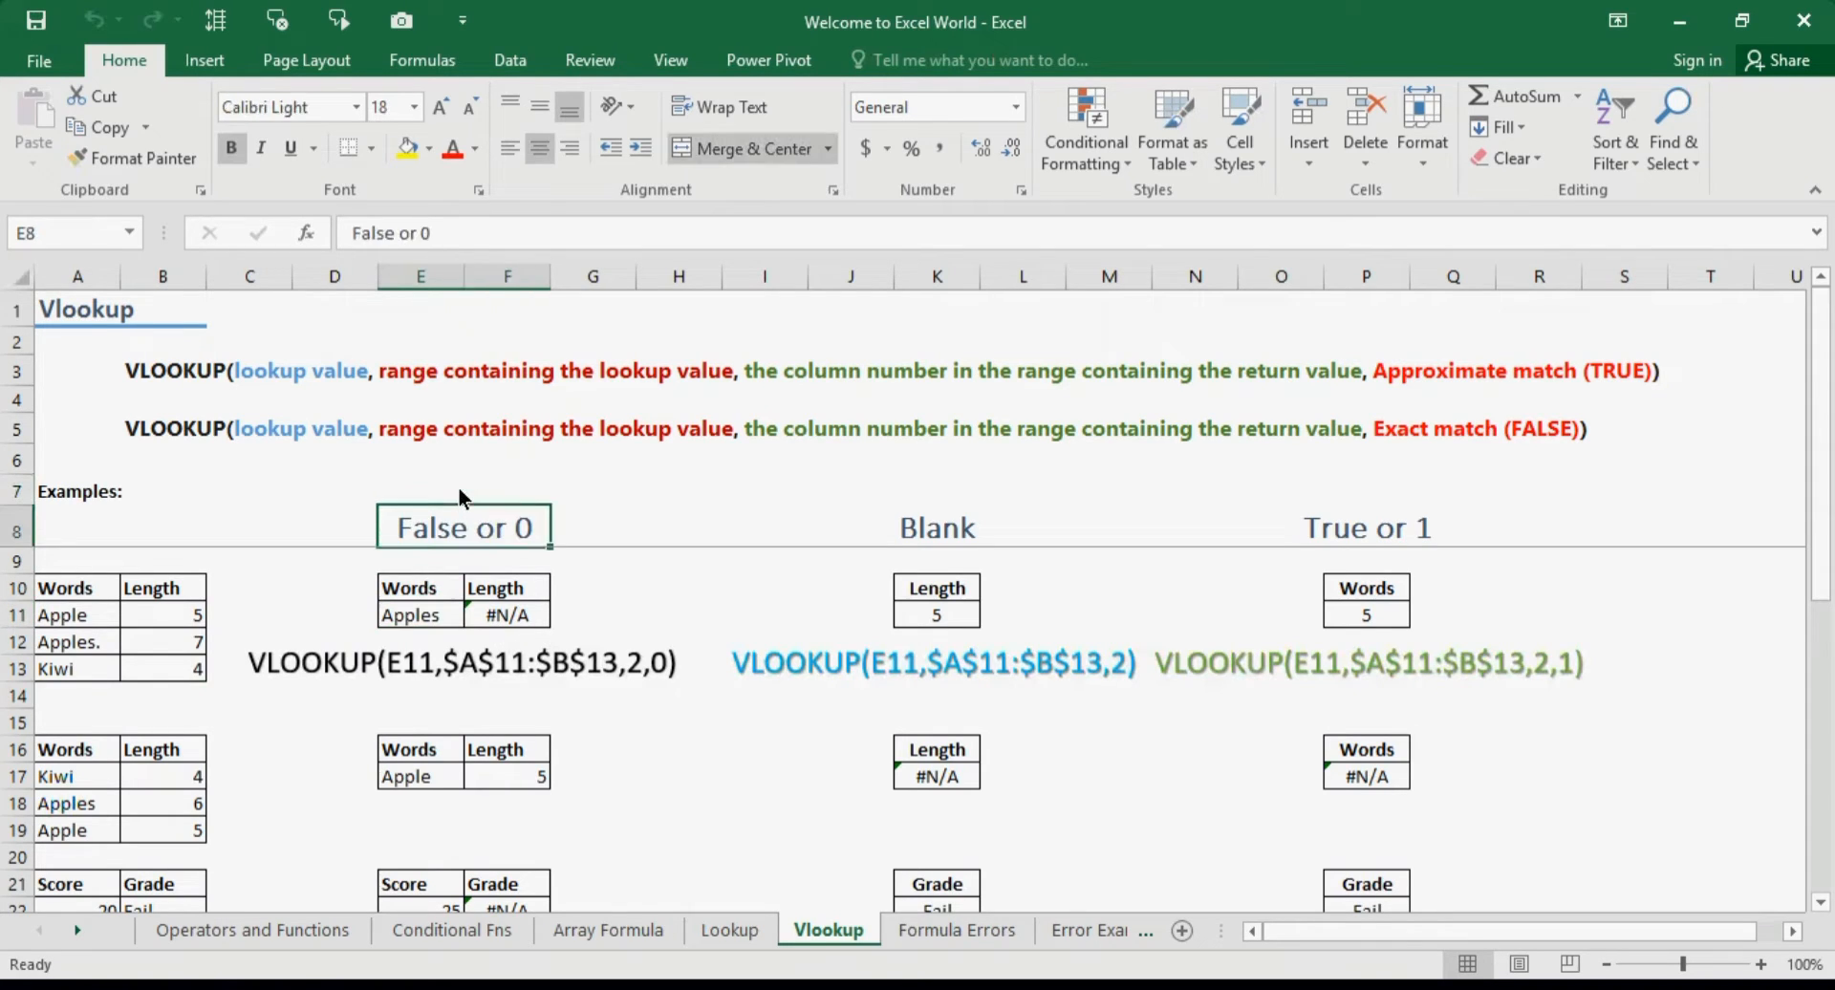
{"action": "key", "text": "ctrl+c"}
{"action": "key", "text": "Up"}
{"action": "key", "text": "ctrl+v"}
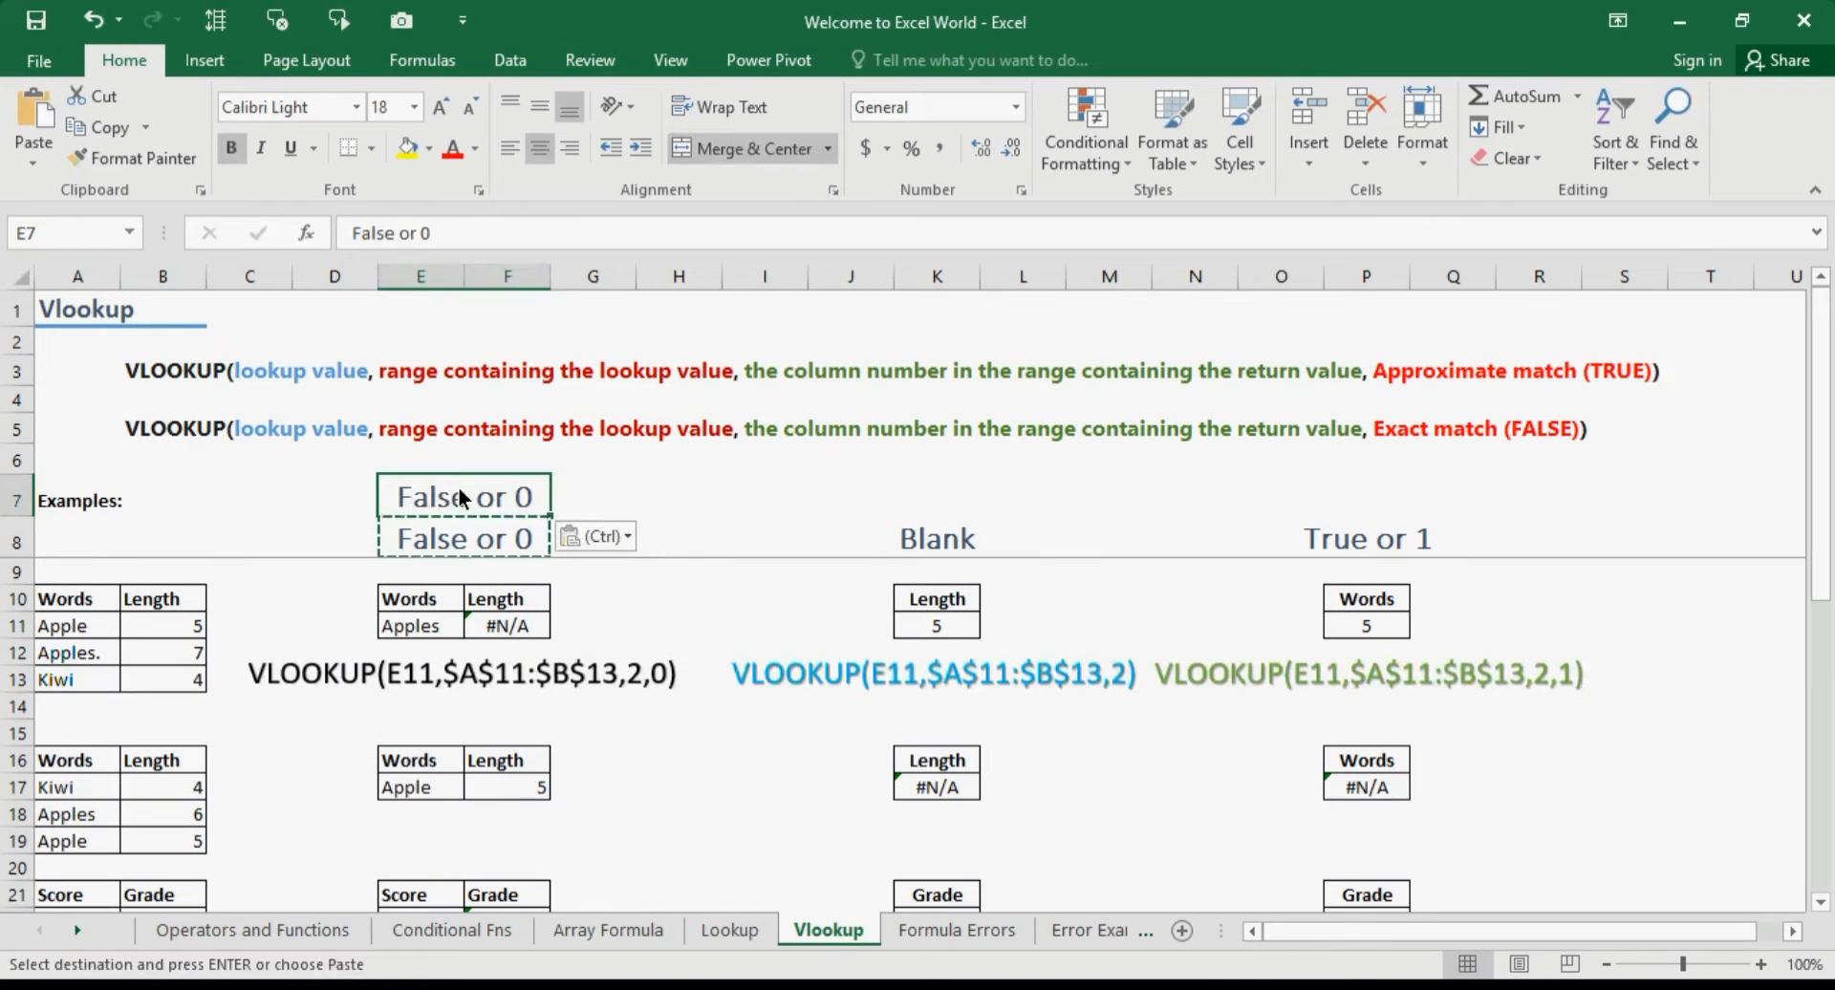
{"action": "type", "text": "Exact"}
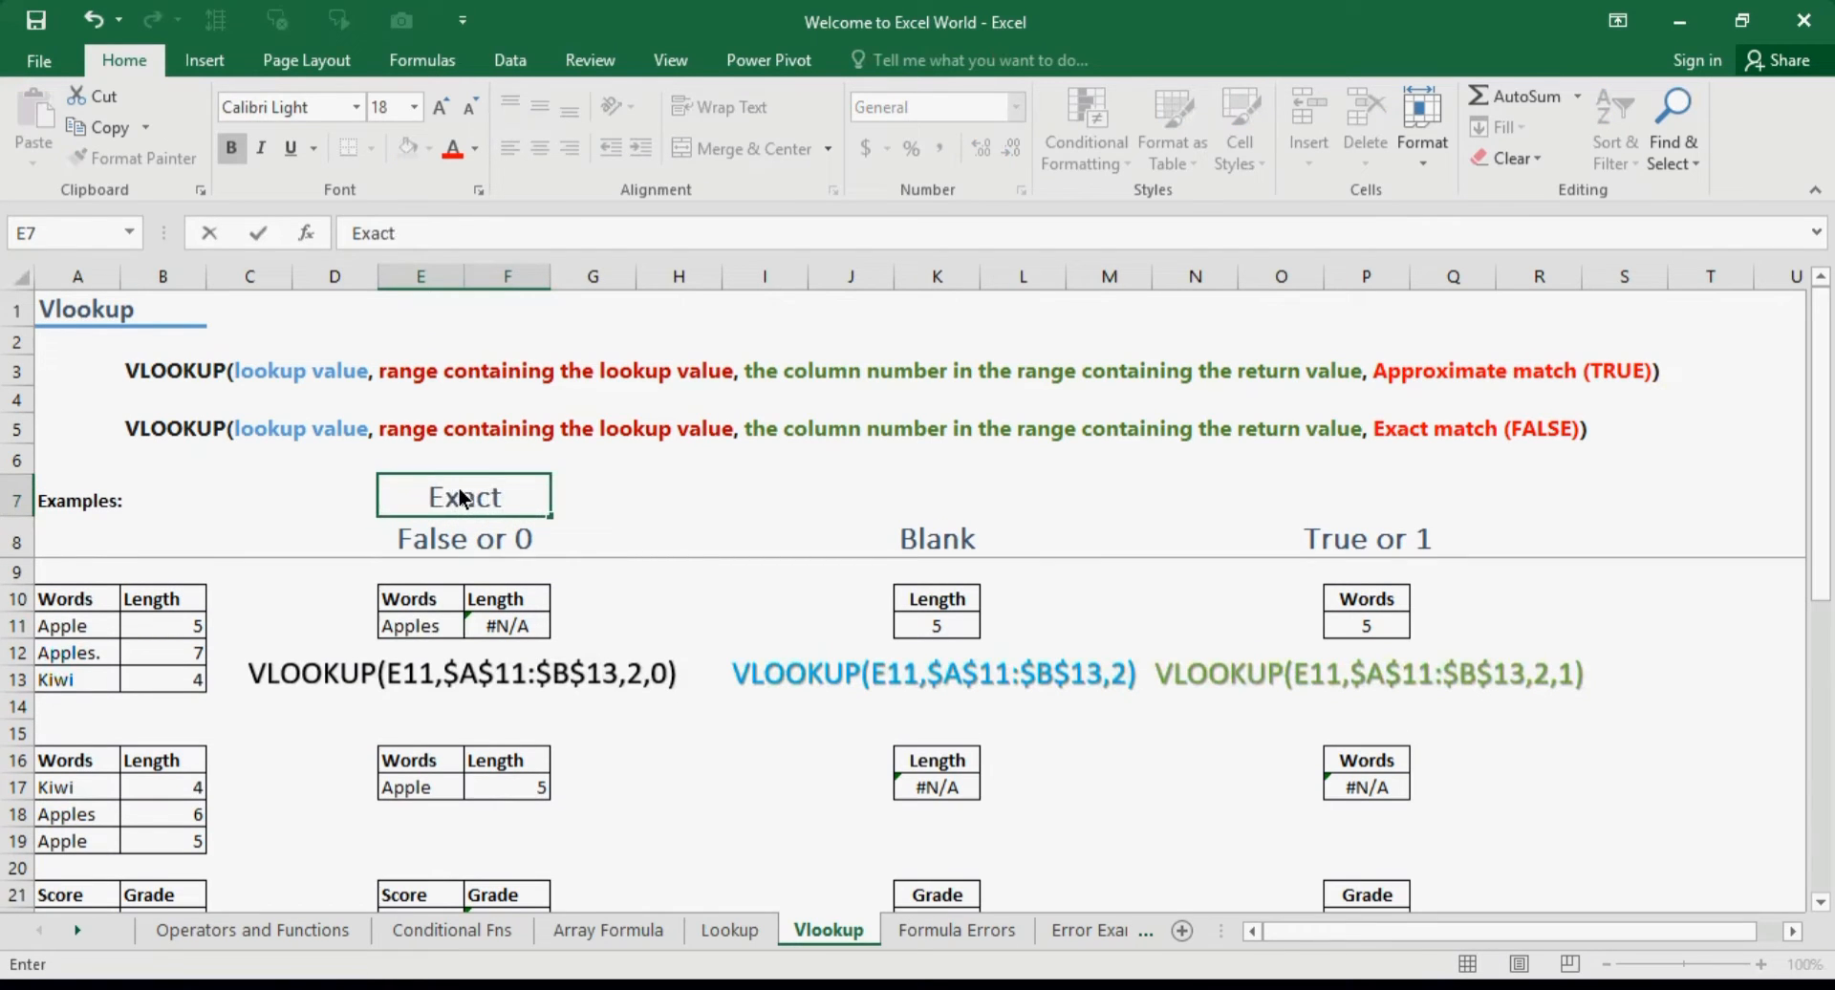
{"action": "key", "text": "Right"}
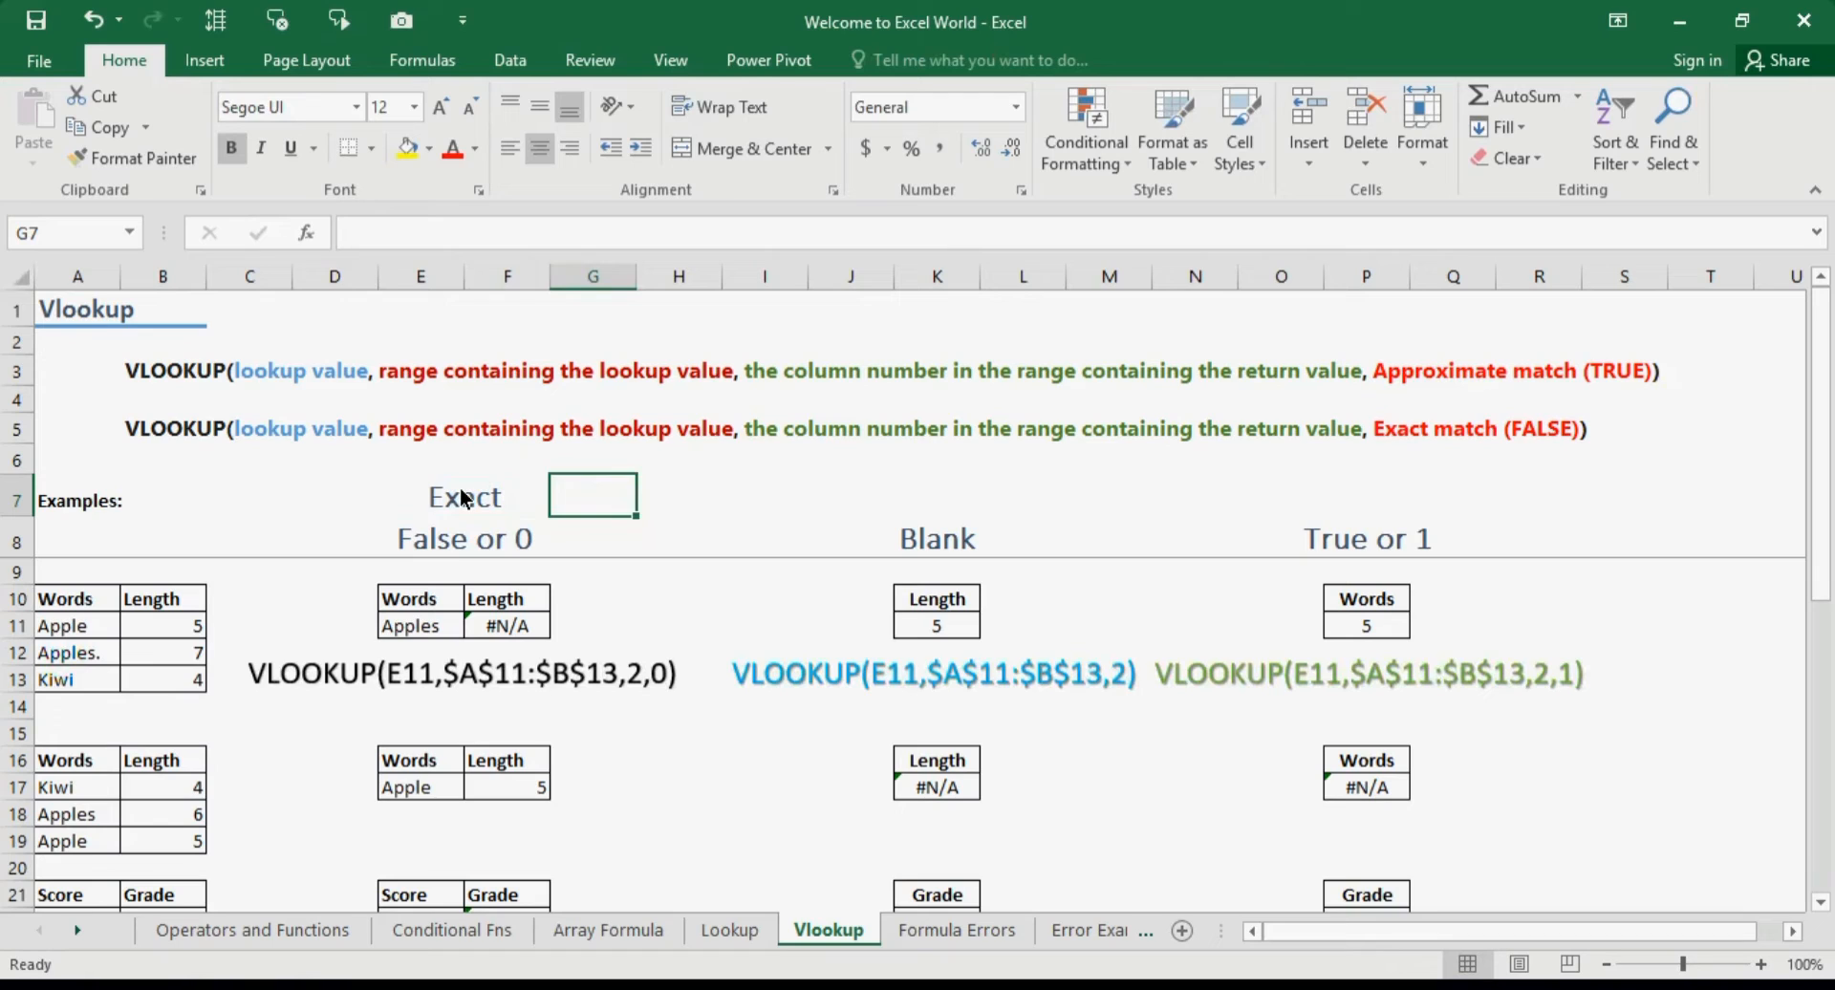
Copy the "Exact" heading to J7:L7 above "Blank" and merge and center it across the three cells.
{"action": "left_click", "coordinate": [461, 489]}
{"action": "key", "text": "ctrl+c"}
{"action": "left_click_drag", "start_coordinate": [870, 495], "coordinate": [1022, 498]}
{"action": "key", "text": "ctrl+v"}
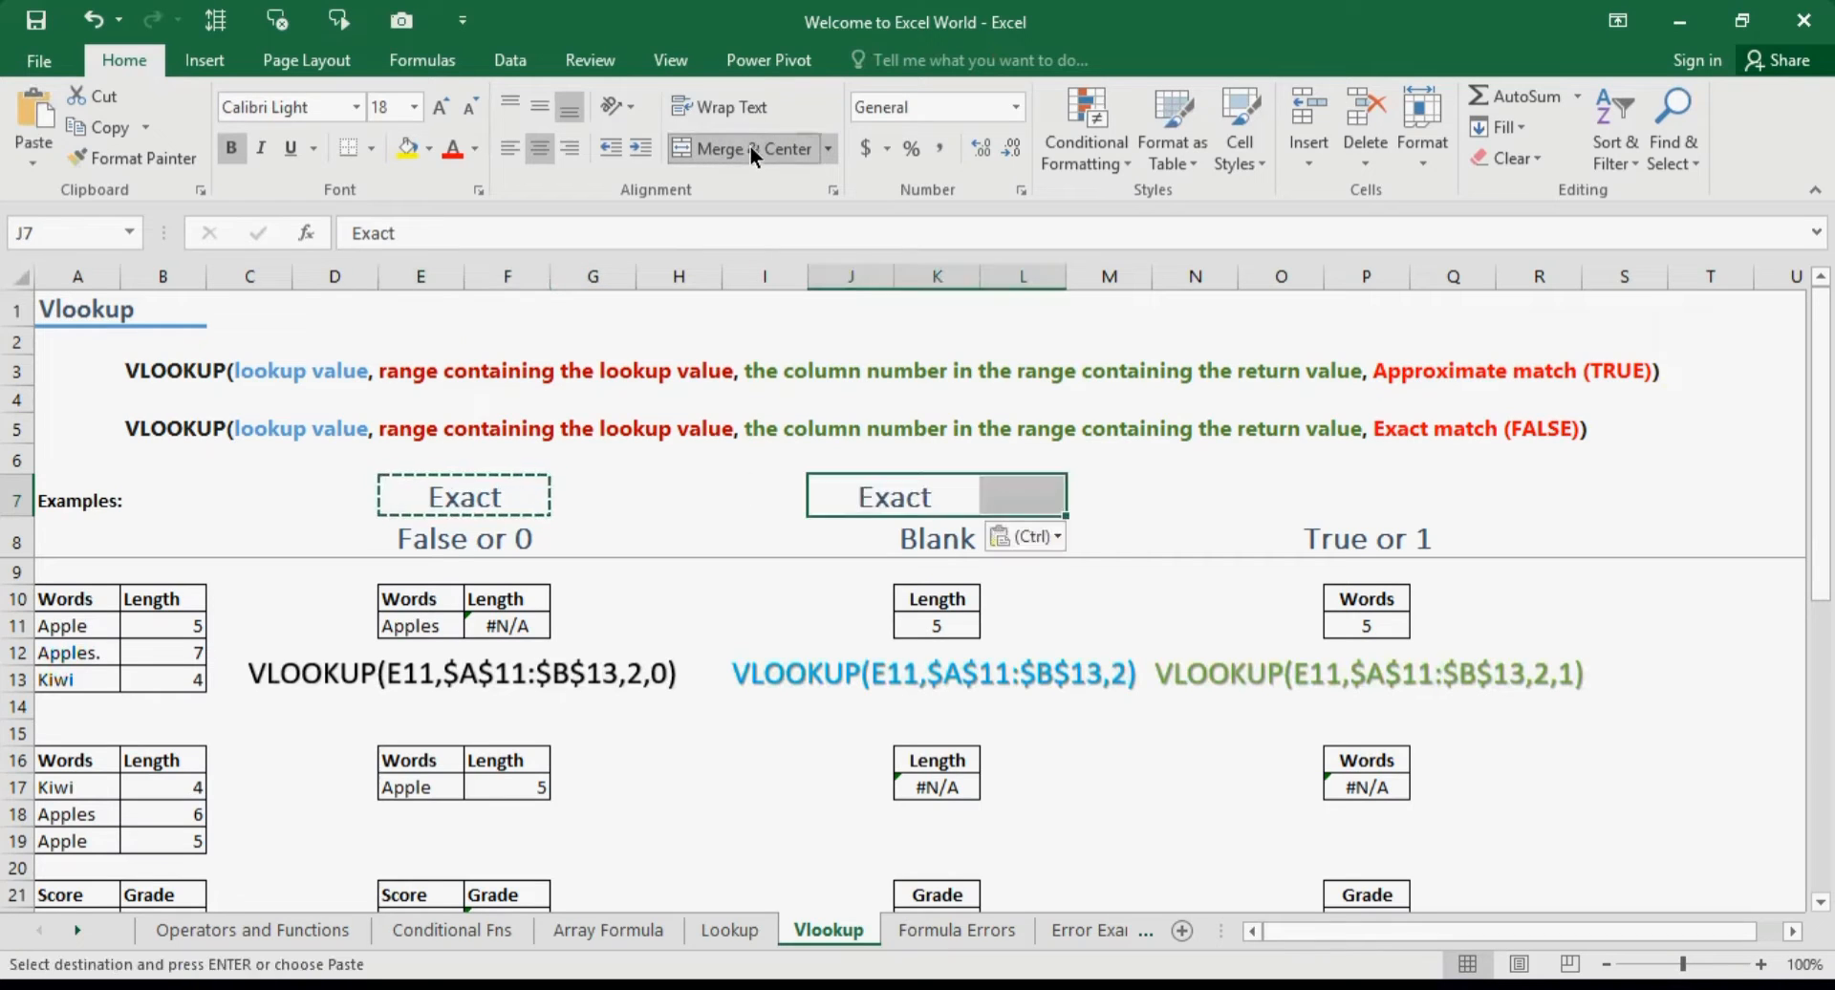
{"action": "left_click", "coordinate": [750, 144]}
{"action": "left_click", "coordinate": [749, 145]}
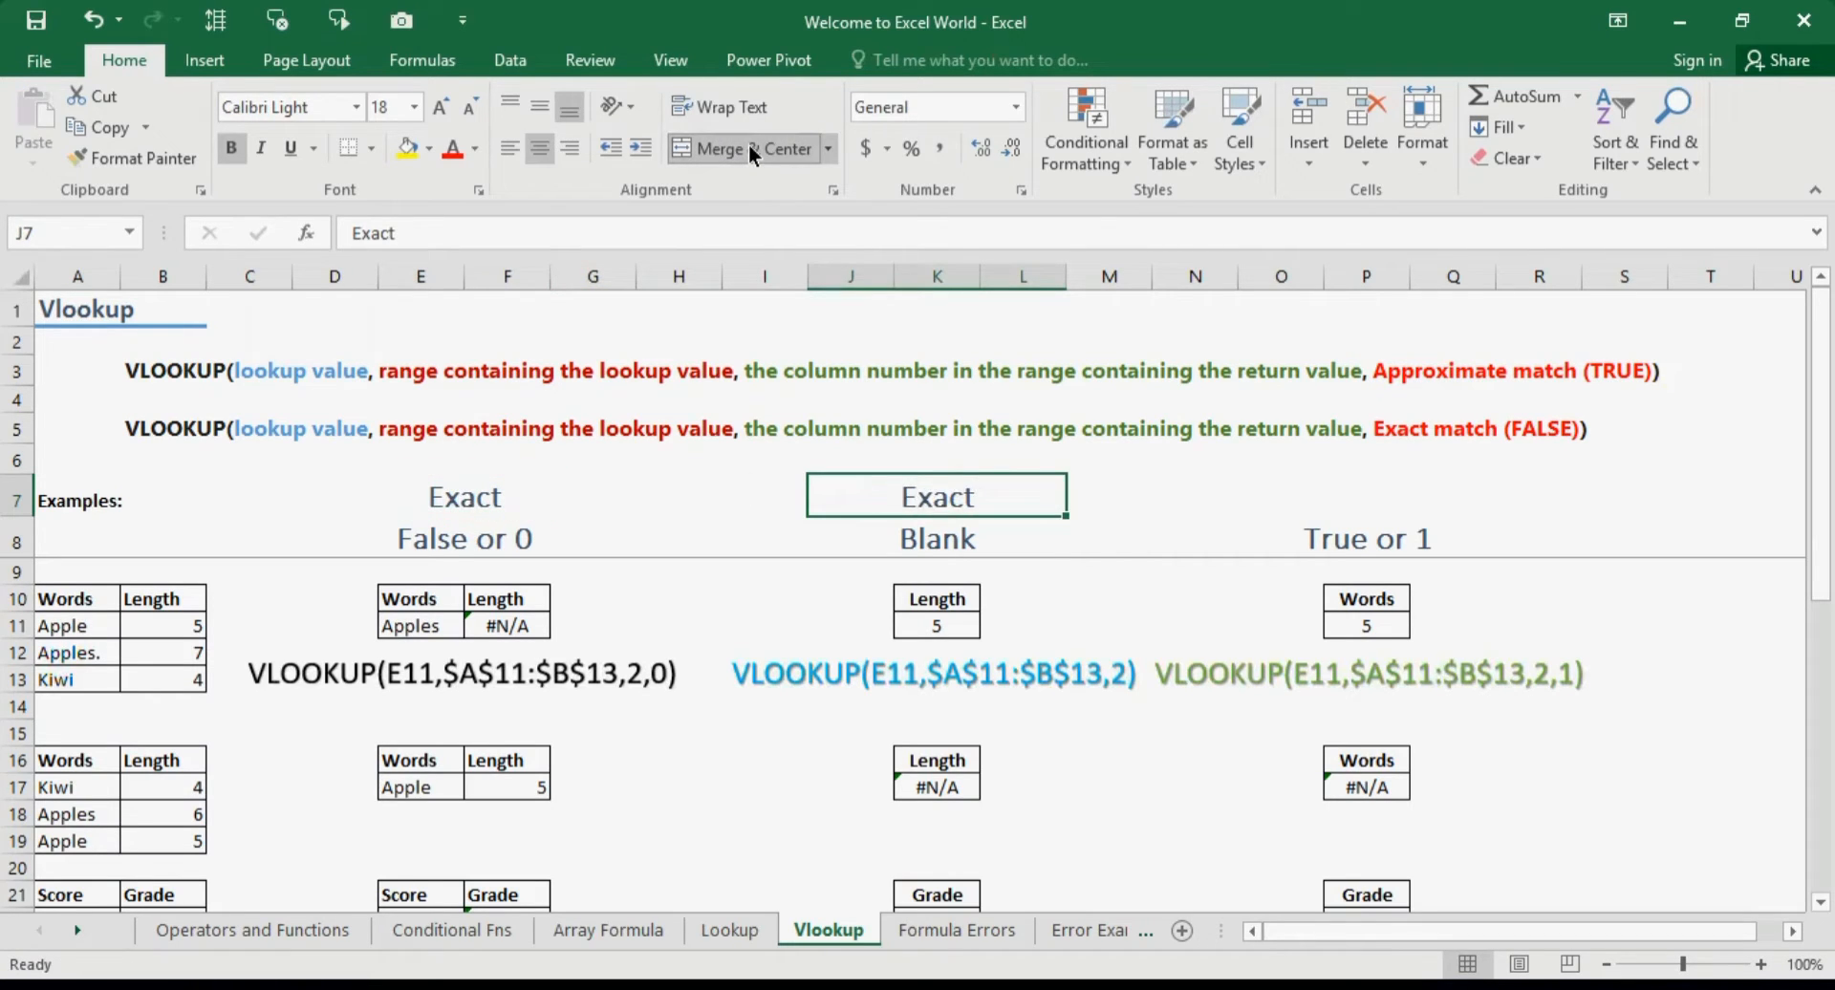
Replace the heading text in J7 with "Approximate".
{"action": "type", "text": "Approx"}
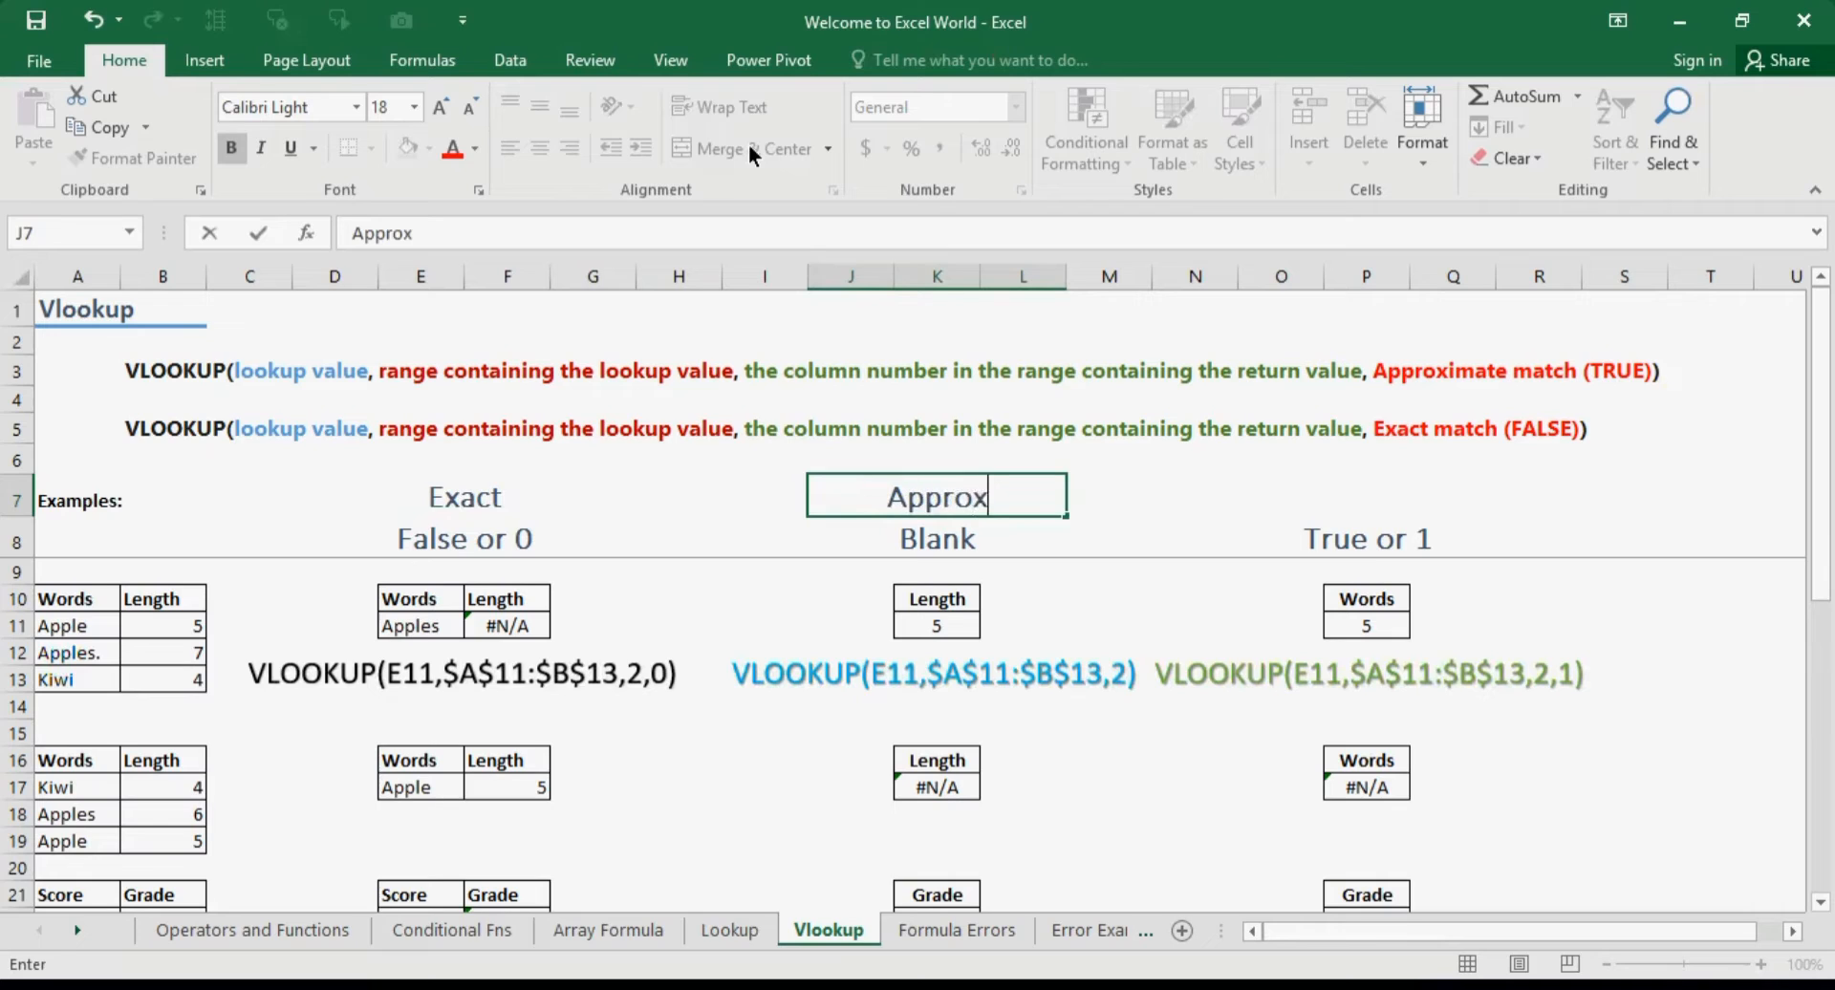
{"action": "type", "text": "imate"}
{"action": "key", "text": "Tab"}
{"action": "key", "text": "shift+Tab"}
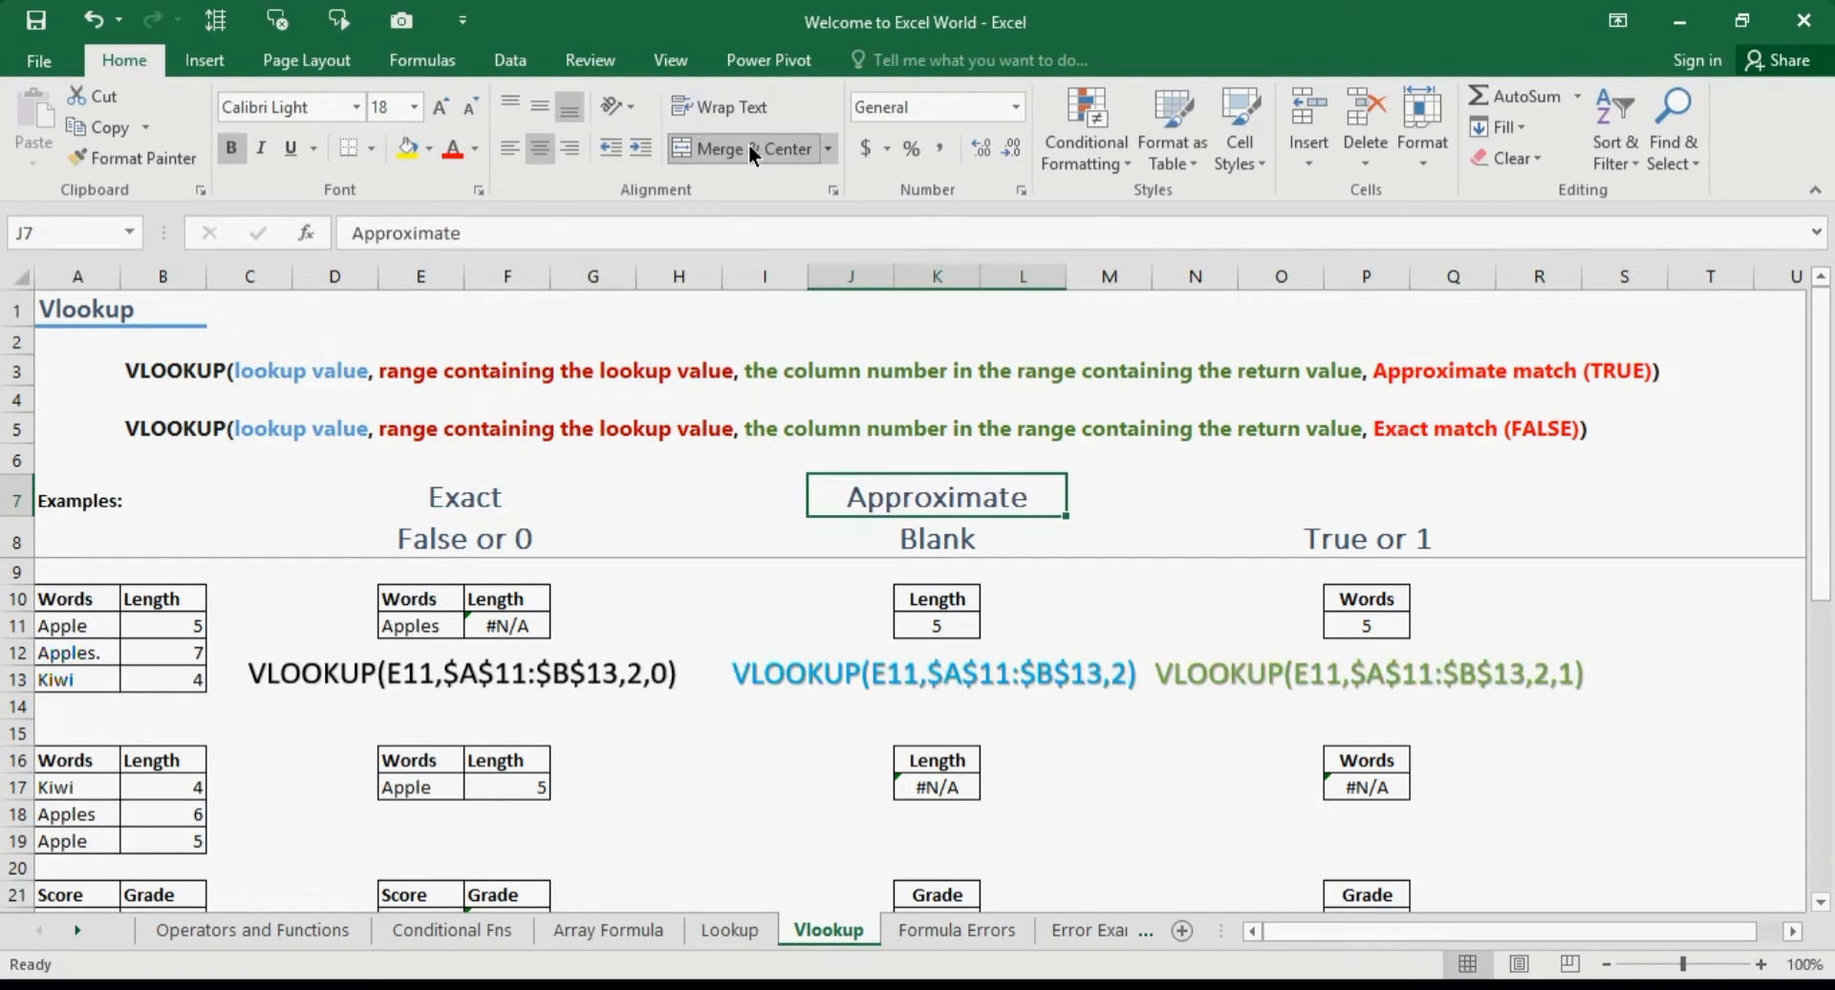
Copy the "Approximate" heading to O7 above "True or 1" and end the copy mode.
{"action": "key", "text": "ctrl+c"}
{"action": "key", "text": "Right"}
{"action": "key", "text": "Right"}
{"action": "key", "text": "Right"}
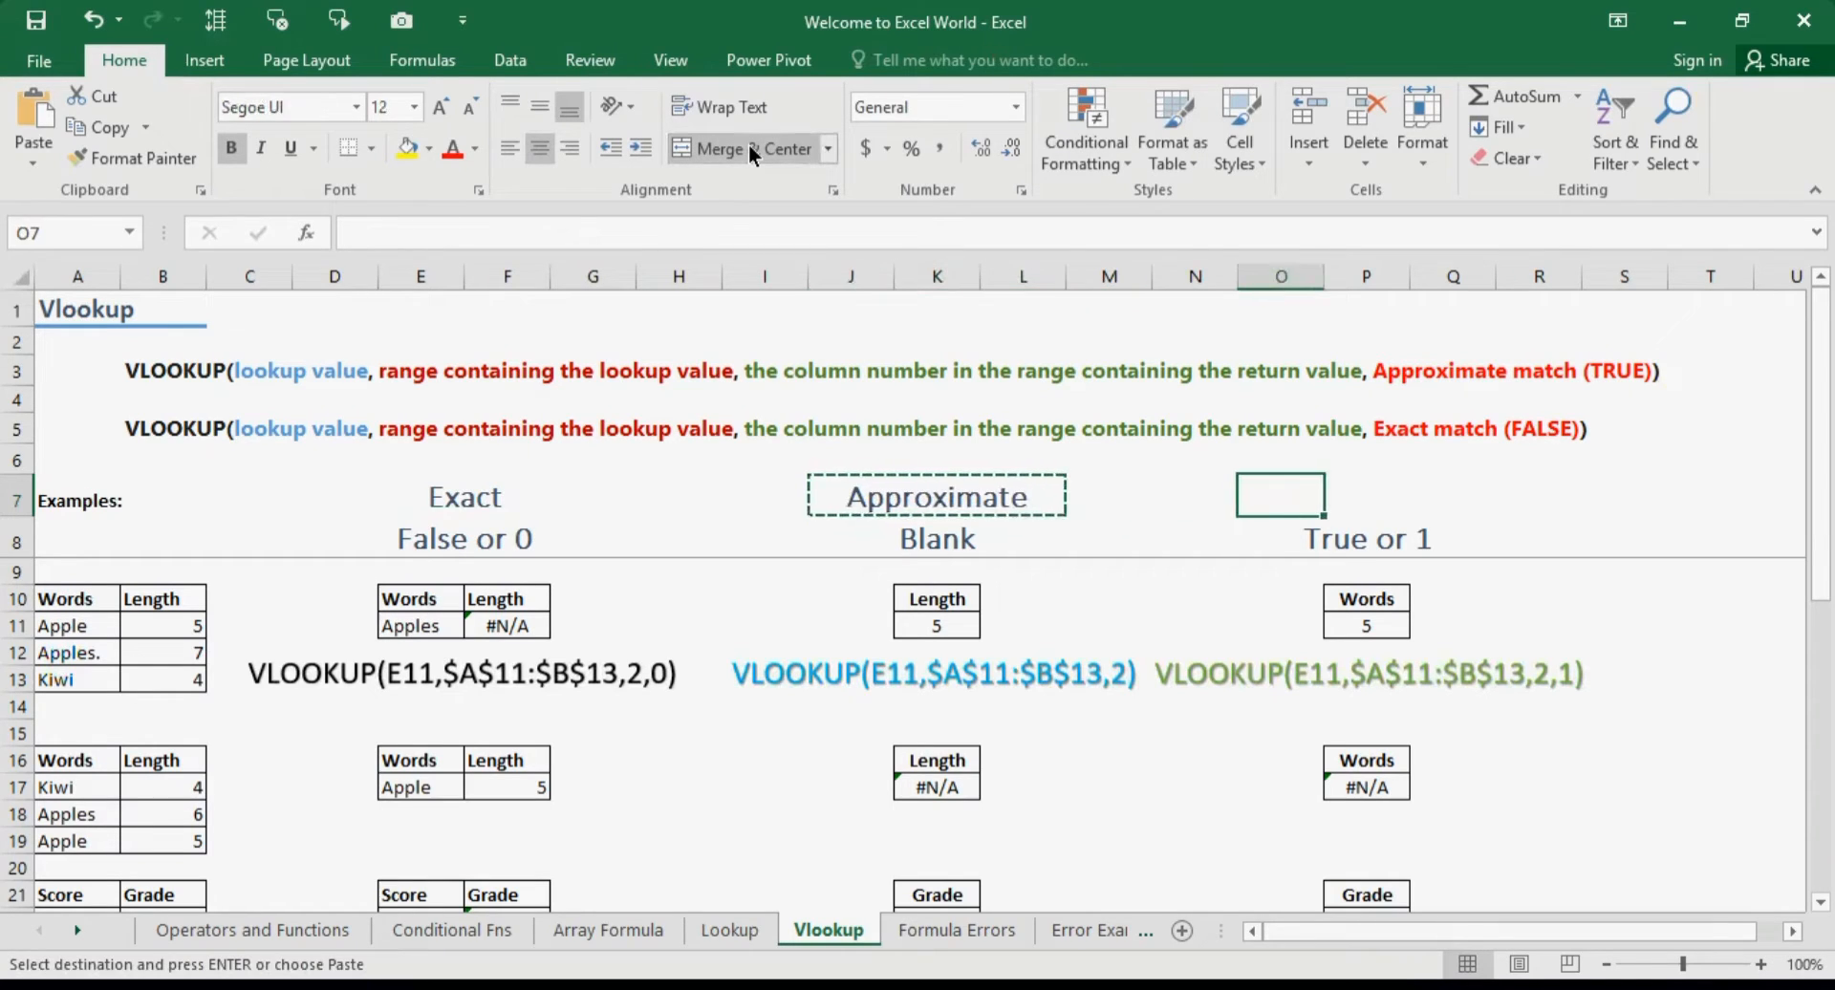
{"action": "key", "text": "ctrl+v"}
{"action": "key", "text": "Down"}
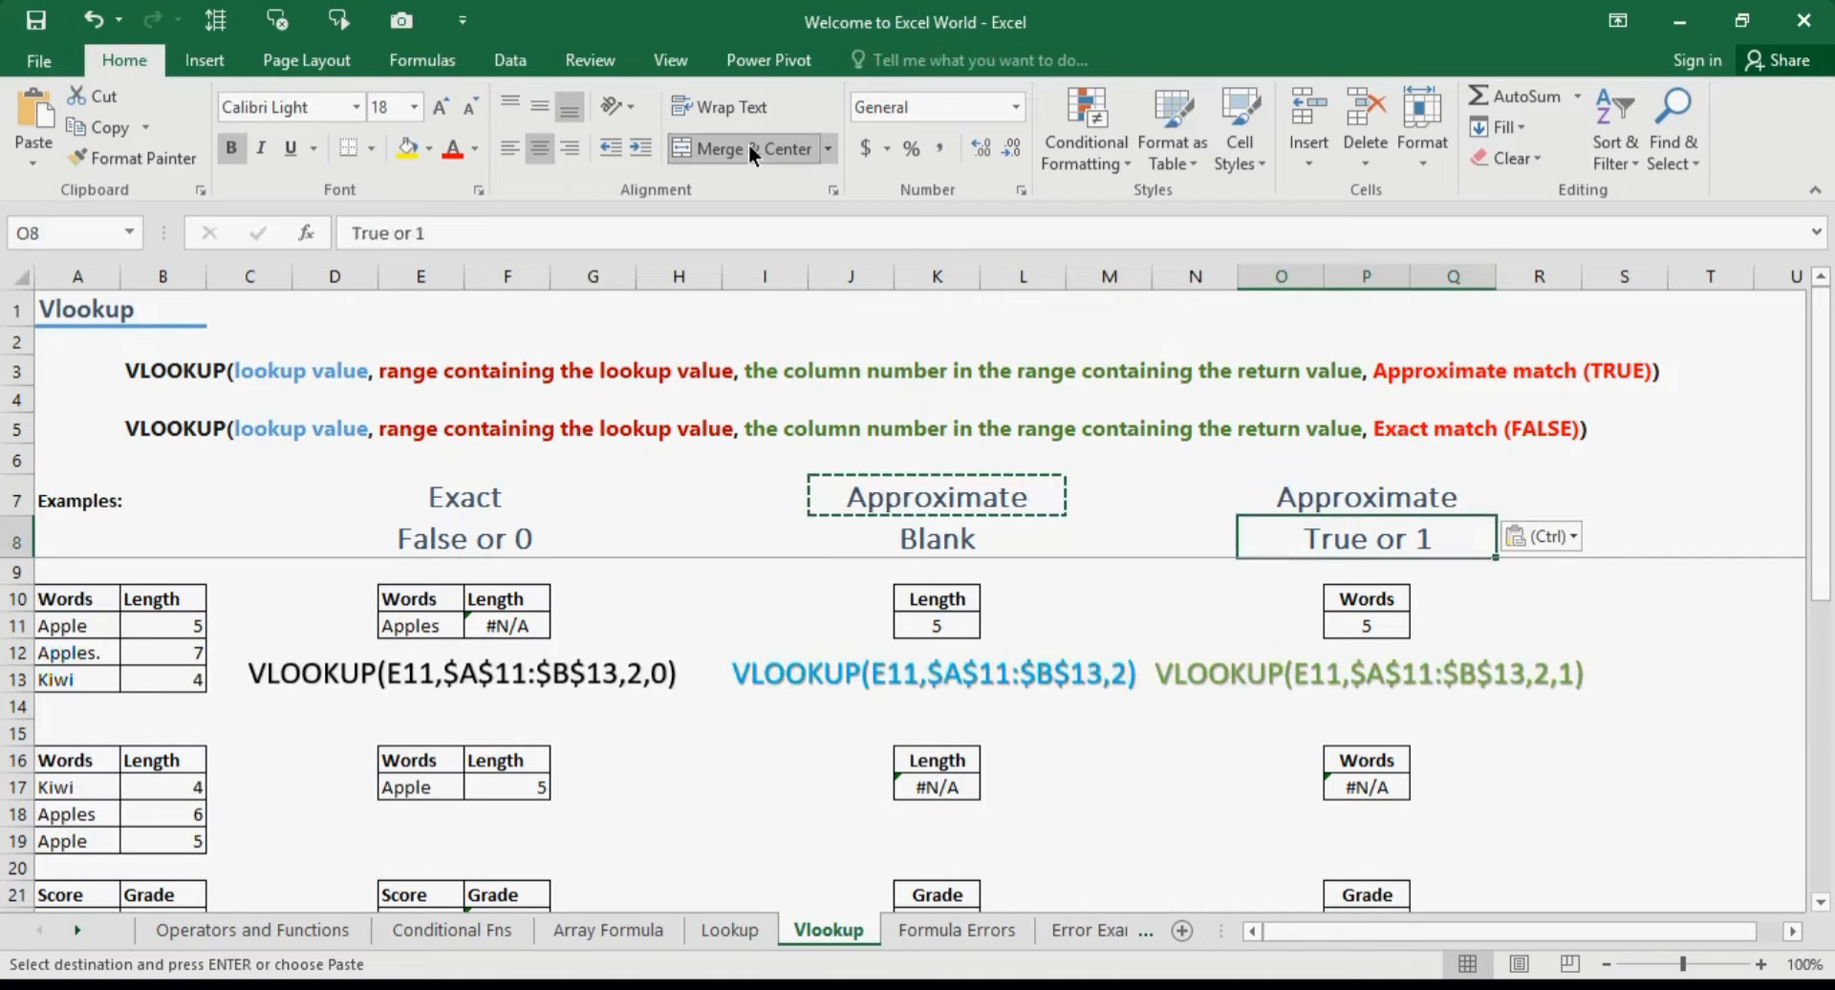
{"action": "key", "text": "Left"}
{"action": "key", "text": "Left"}
{"action": "key", "text": "Left"}
{"action": "key", "text": "Left"}
{"action": "key", "text": "Escape"}
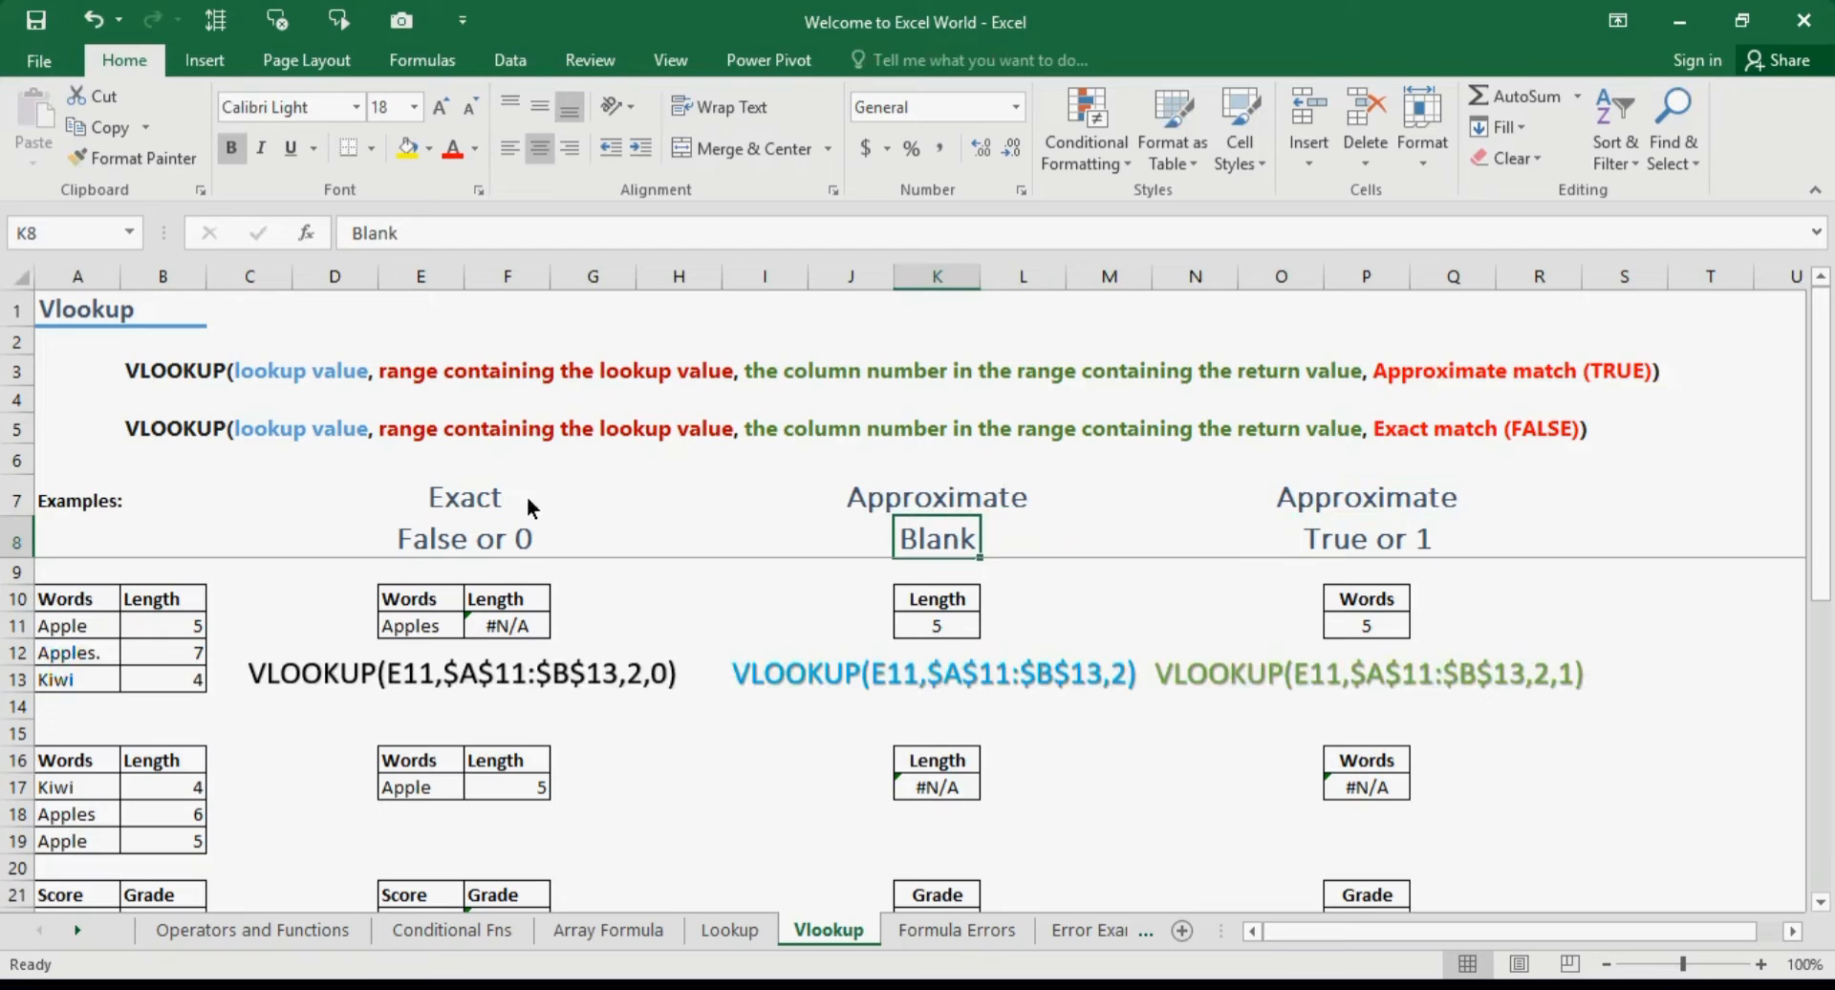
Compare the lookup word in E11 with the entries in A12 and A11 and their lengths in column B.
{"action": "left_click", "coordinate": [431, 633]}
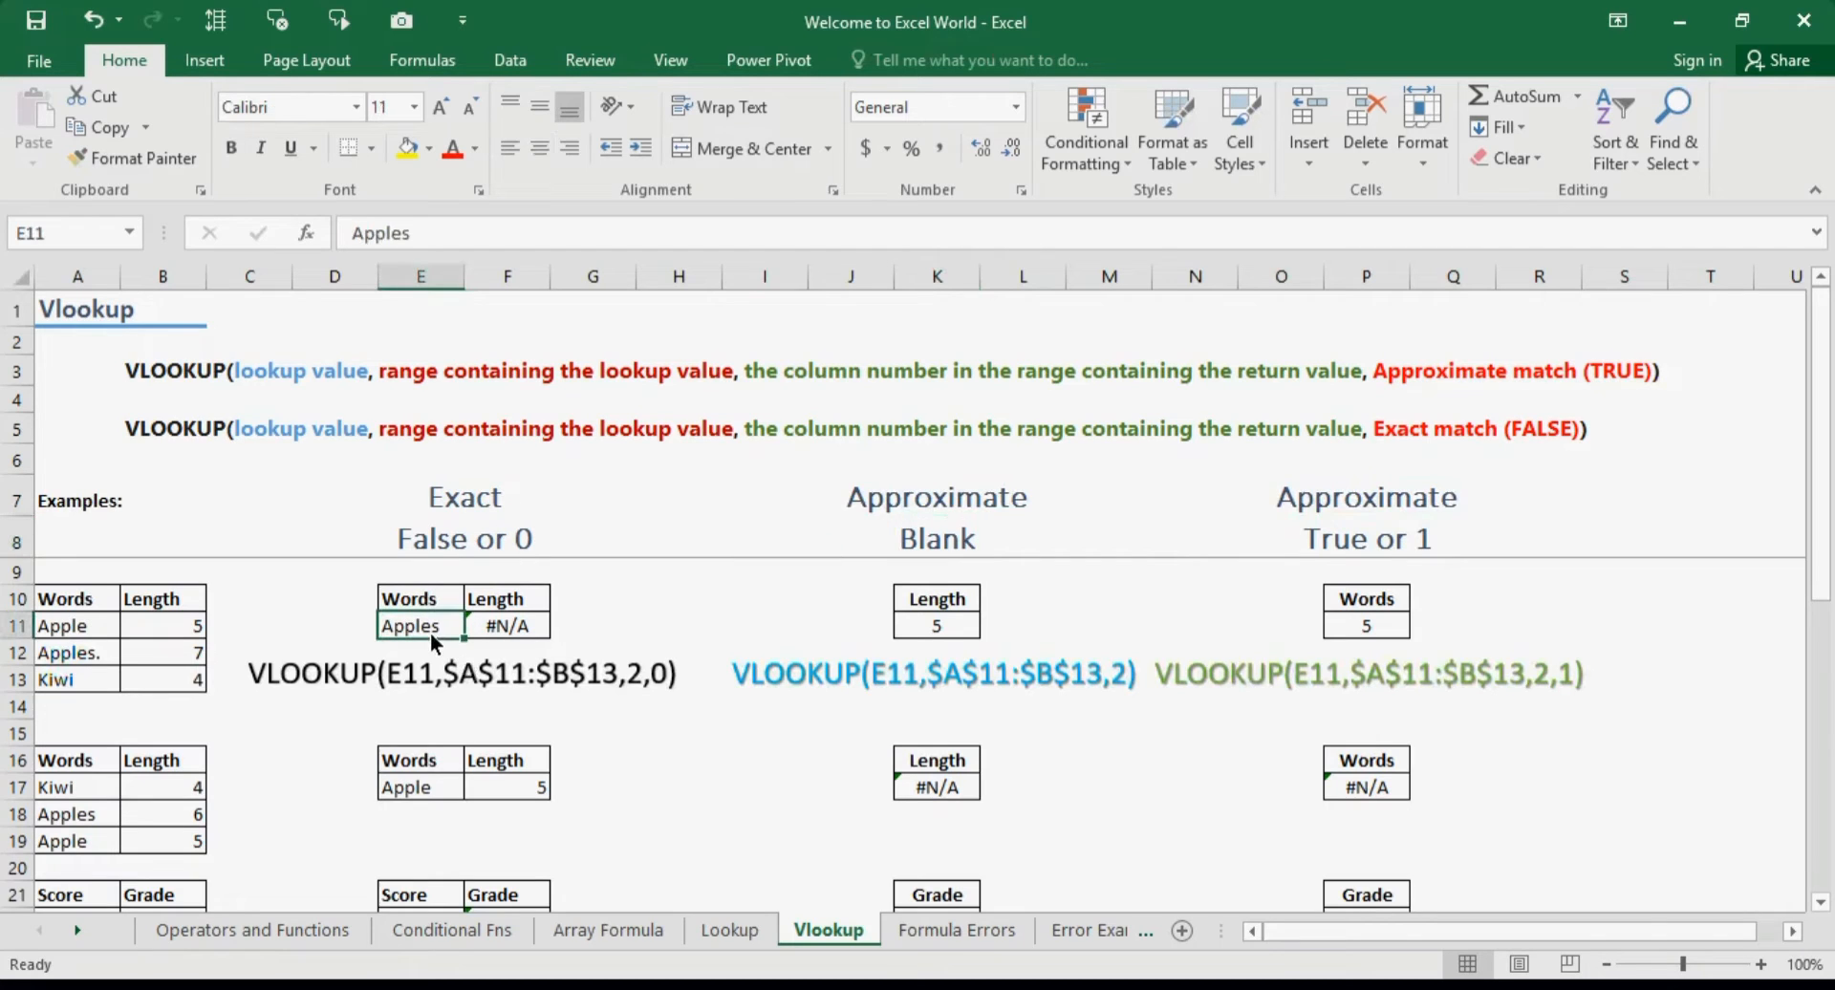
{"action": "left_click", "coordinate": [101, 658]}
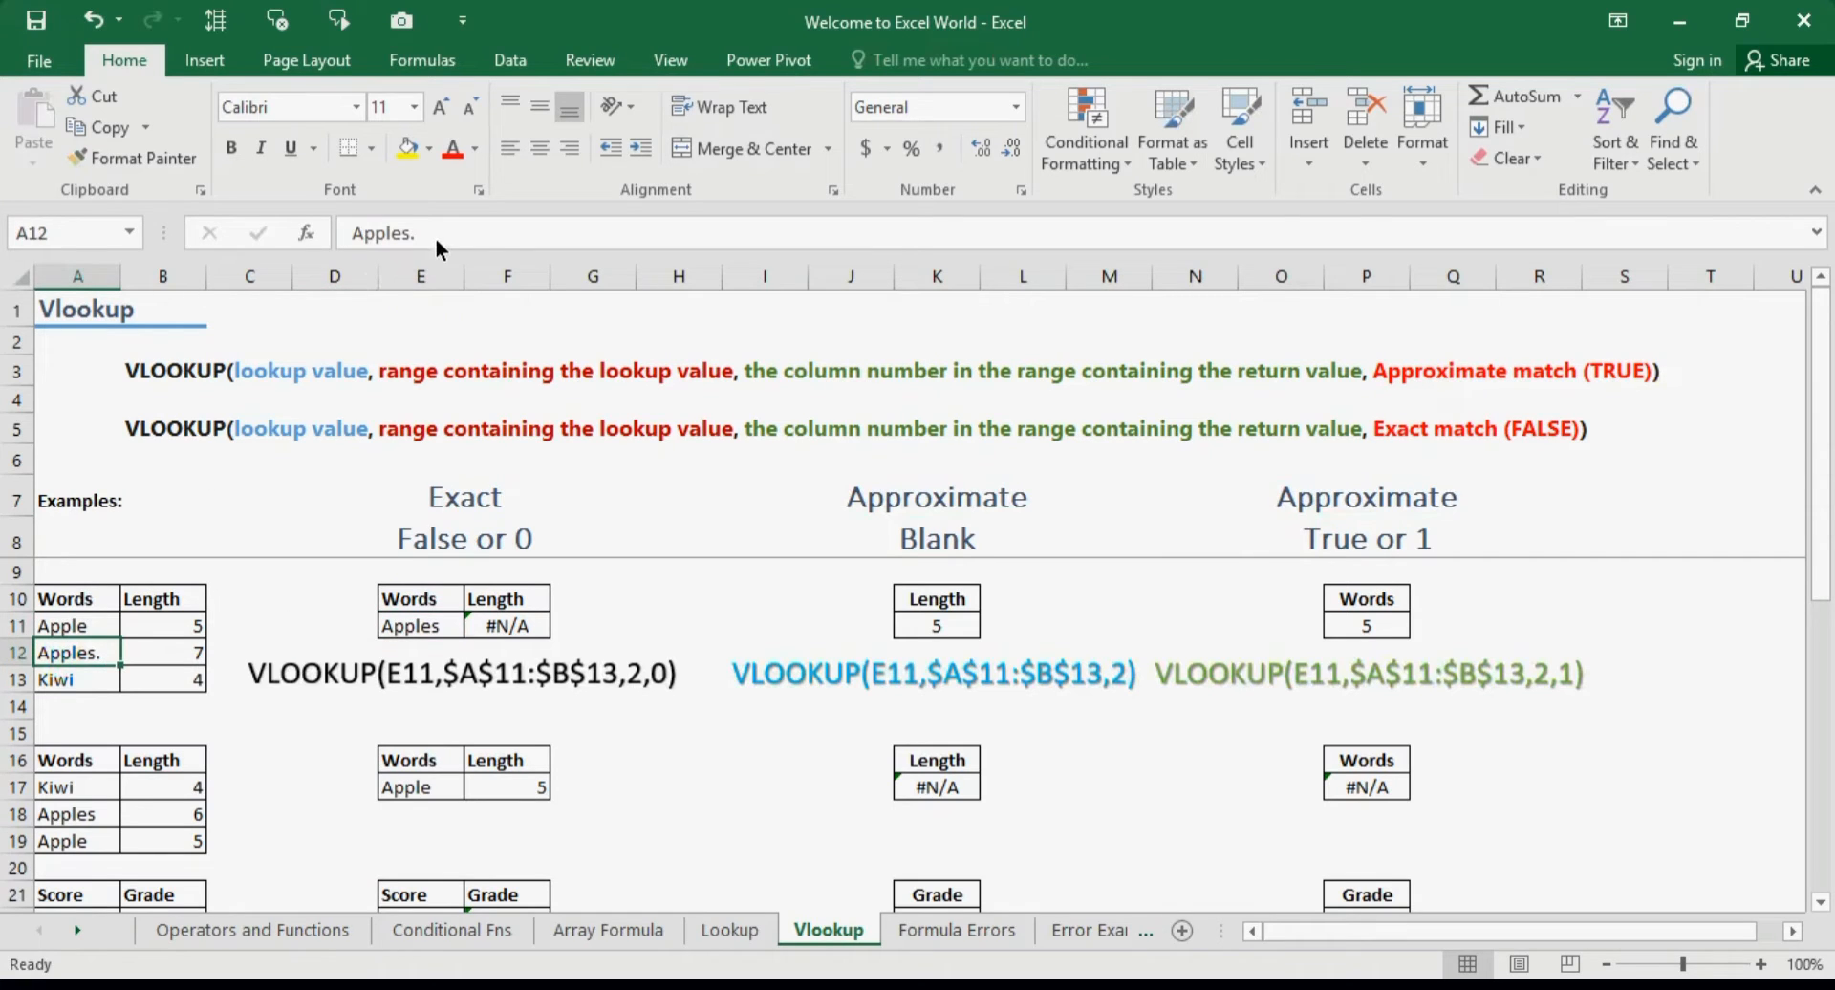
{"action": "key", "text": "Right"}
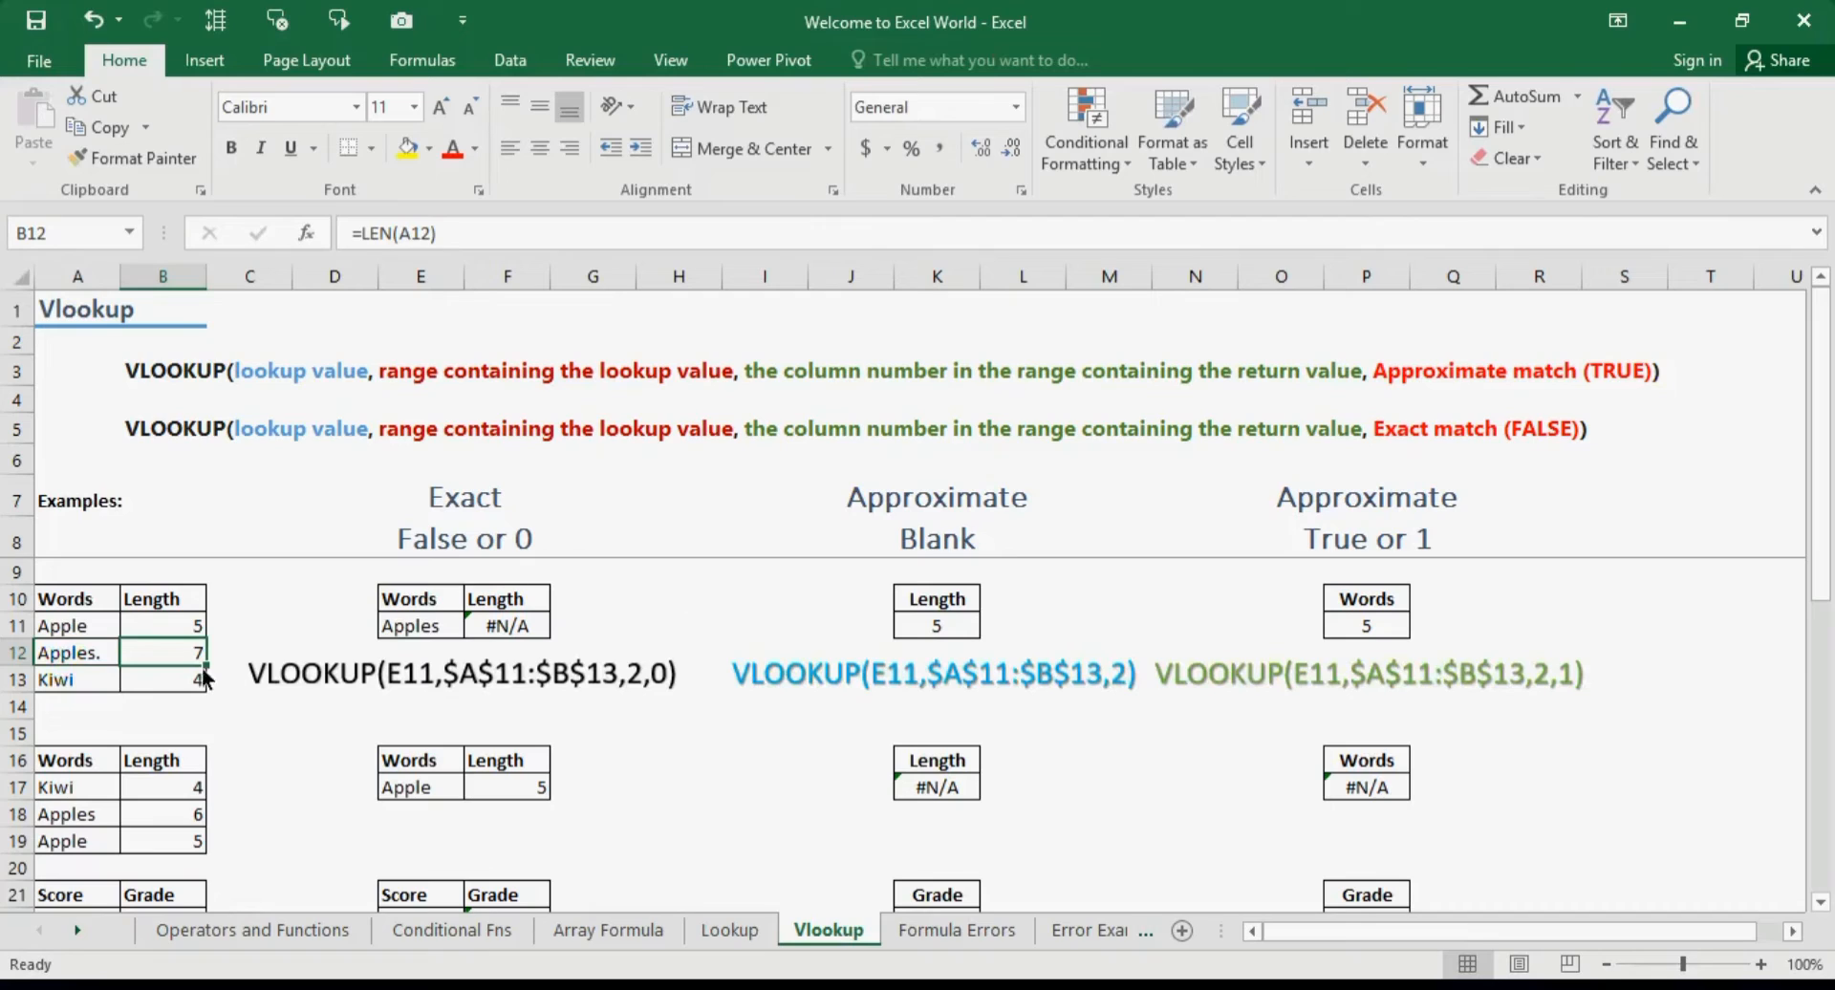
{"action": "left_click", "coordinate": [77, 626]}
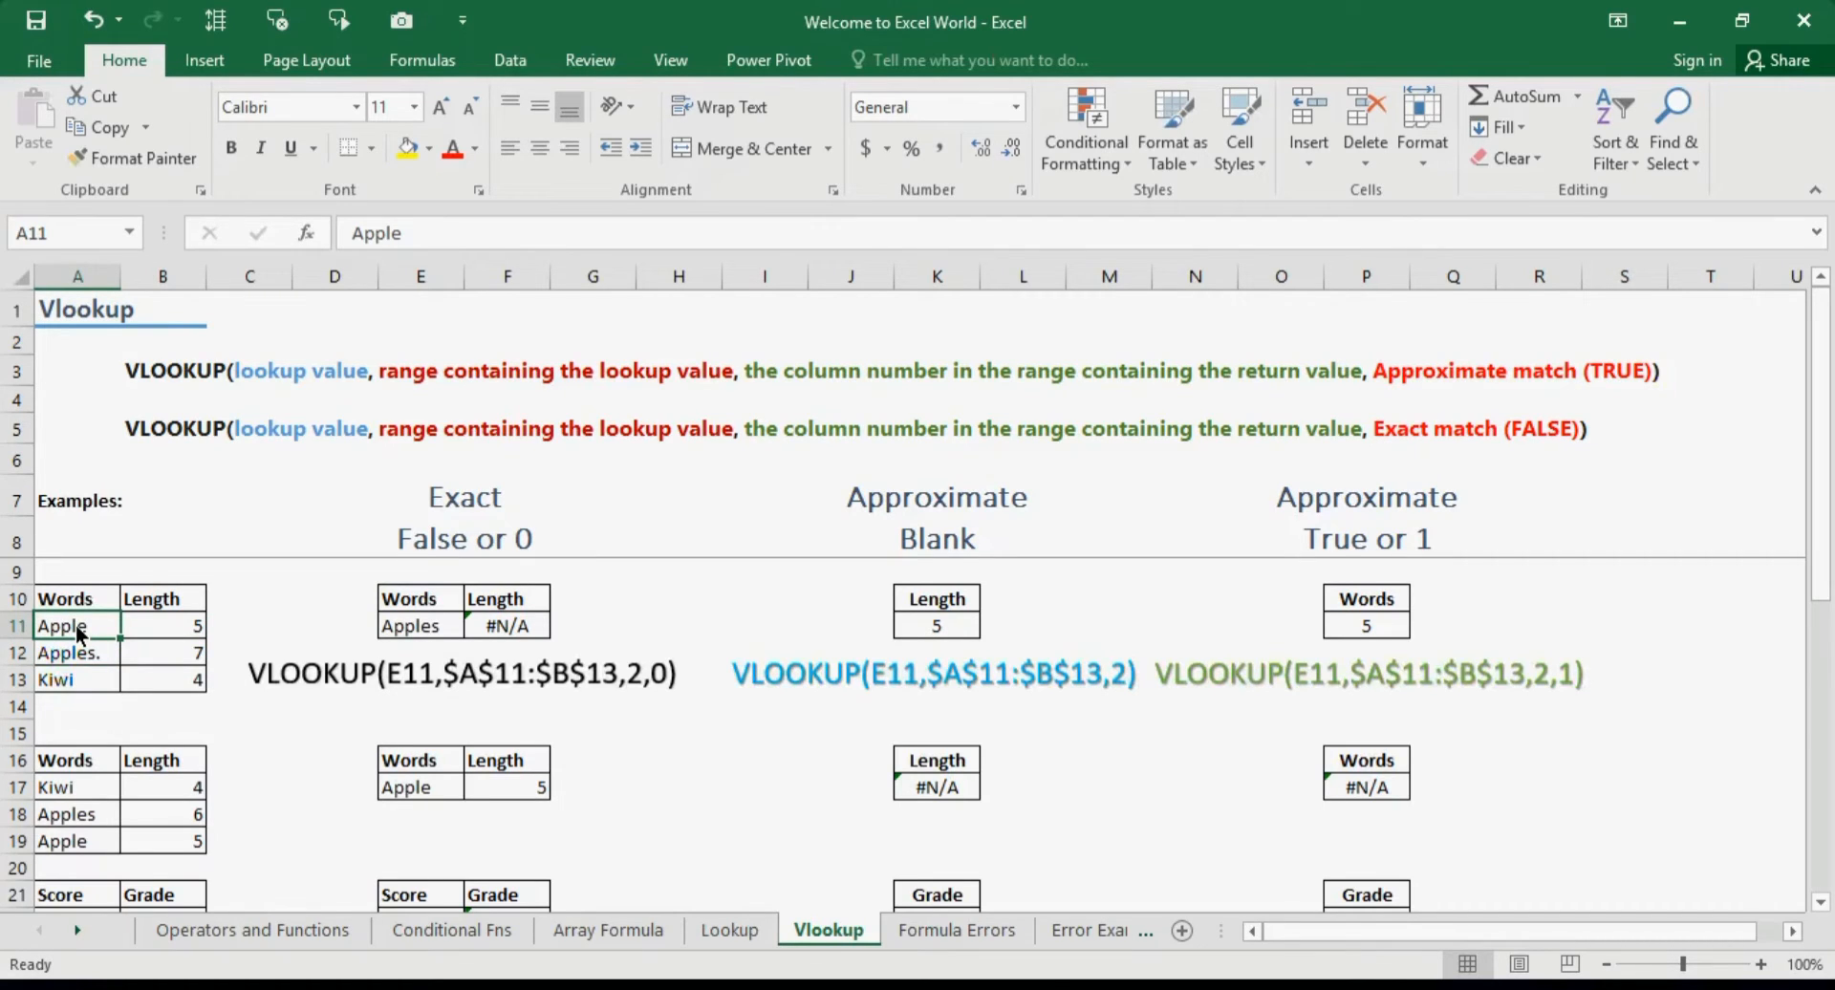
{"action": "key", "text": "Right"}
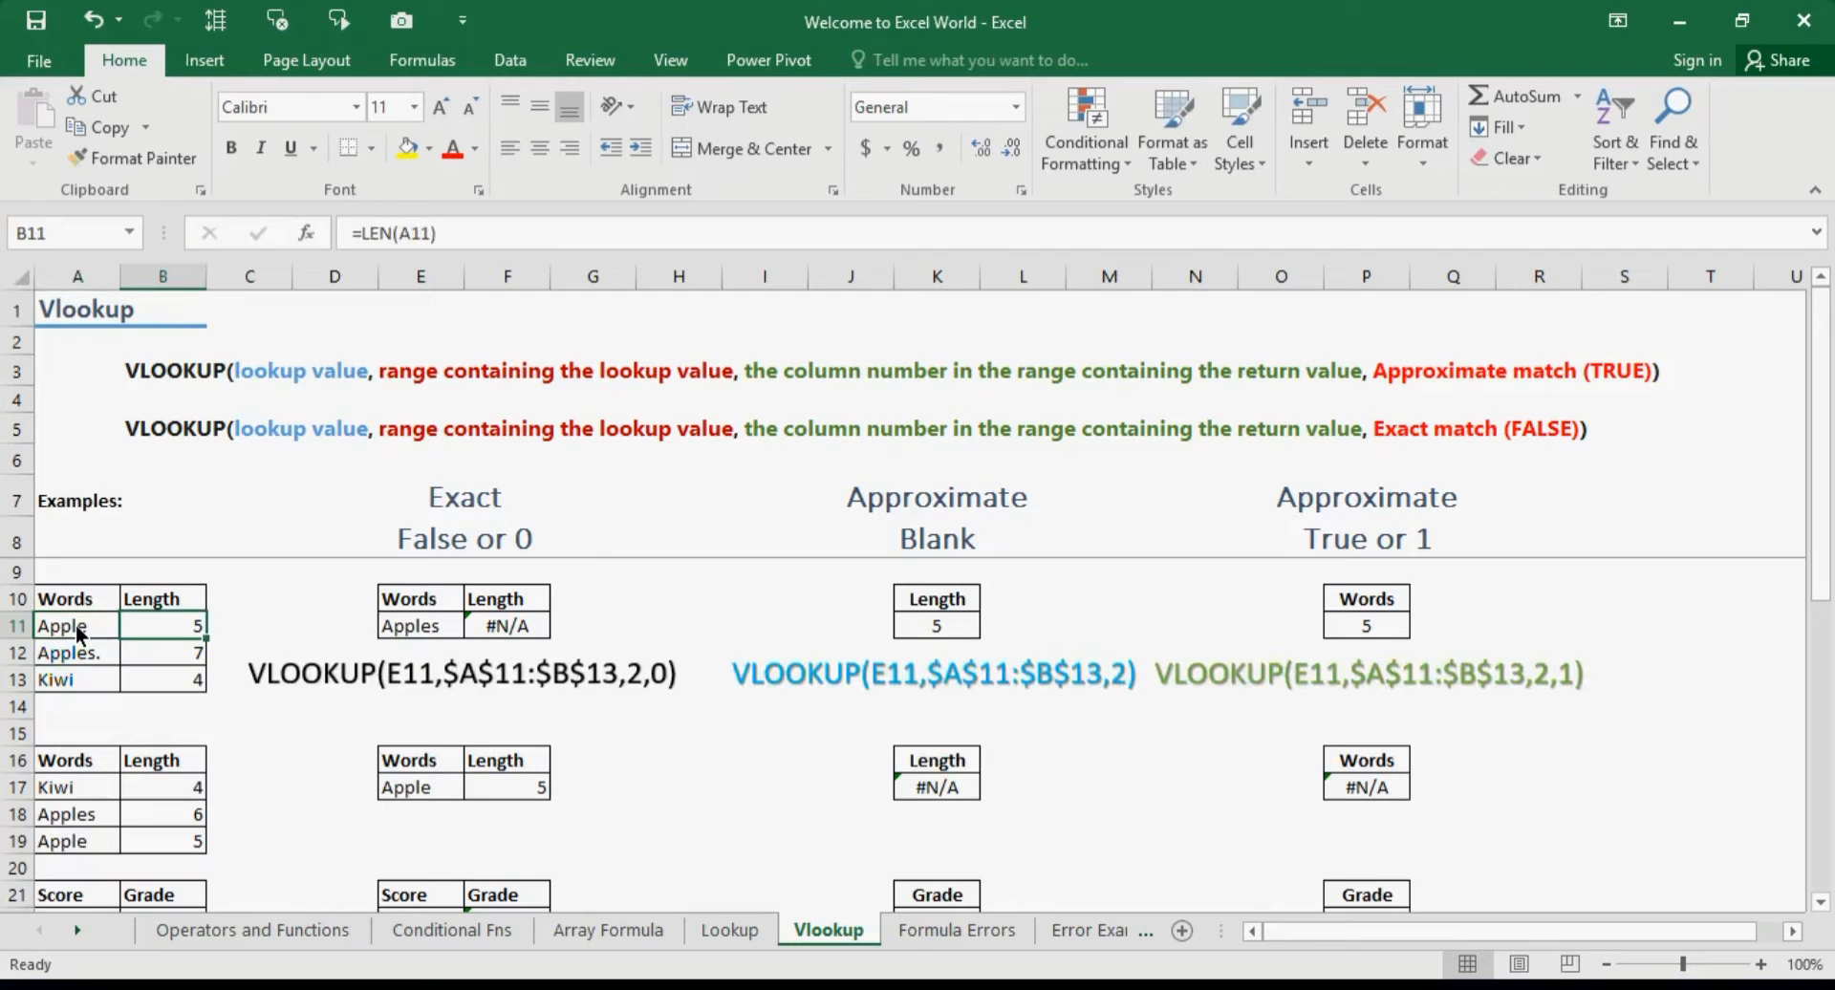
Go across row 11 to inspect the approximate-match VLOOKUP results in K11 and P11.
{"action": "key", "text": "Right"}
{"action": "key", "text": "Right"}
{"action": "key", "text": "Right"}
{"action": "key", "text": "Right"}
{"action": "key", "text": "Right"}
{"action": "key", "text": "Right"}
{"action": "key", "text": "Right"}
{"action": "key", "text": "Right"}
{"action": "key", "text": "Right"}
{"action": "key", "text": "Right"}
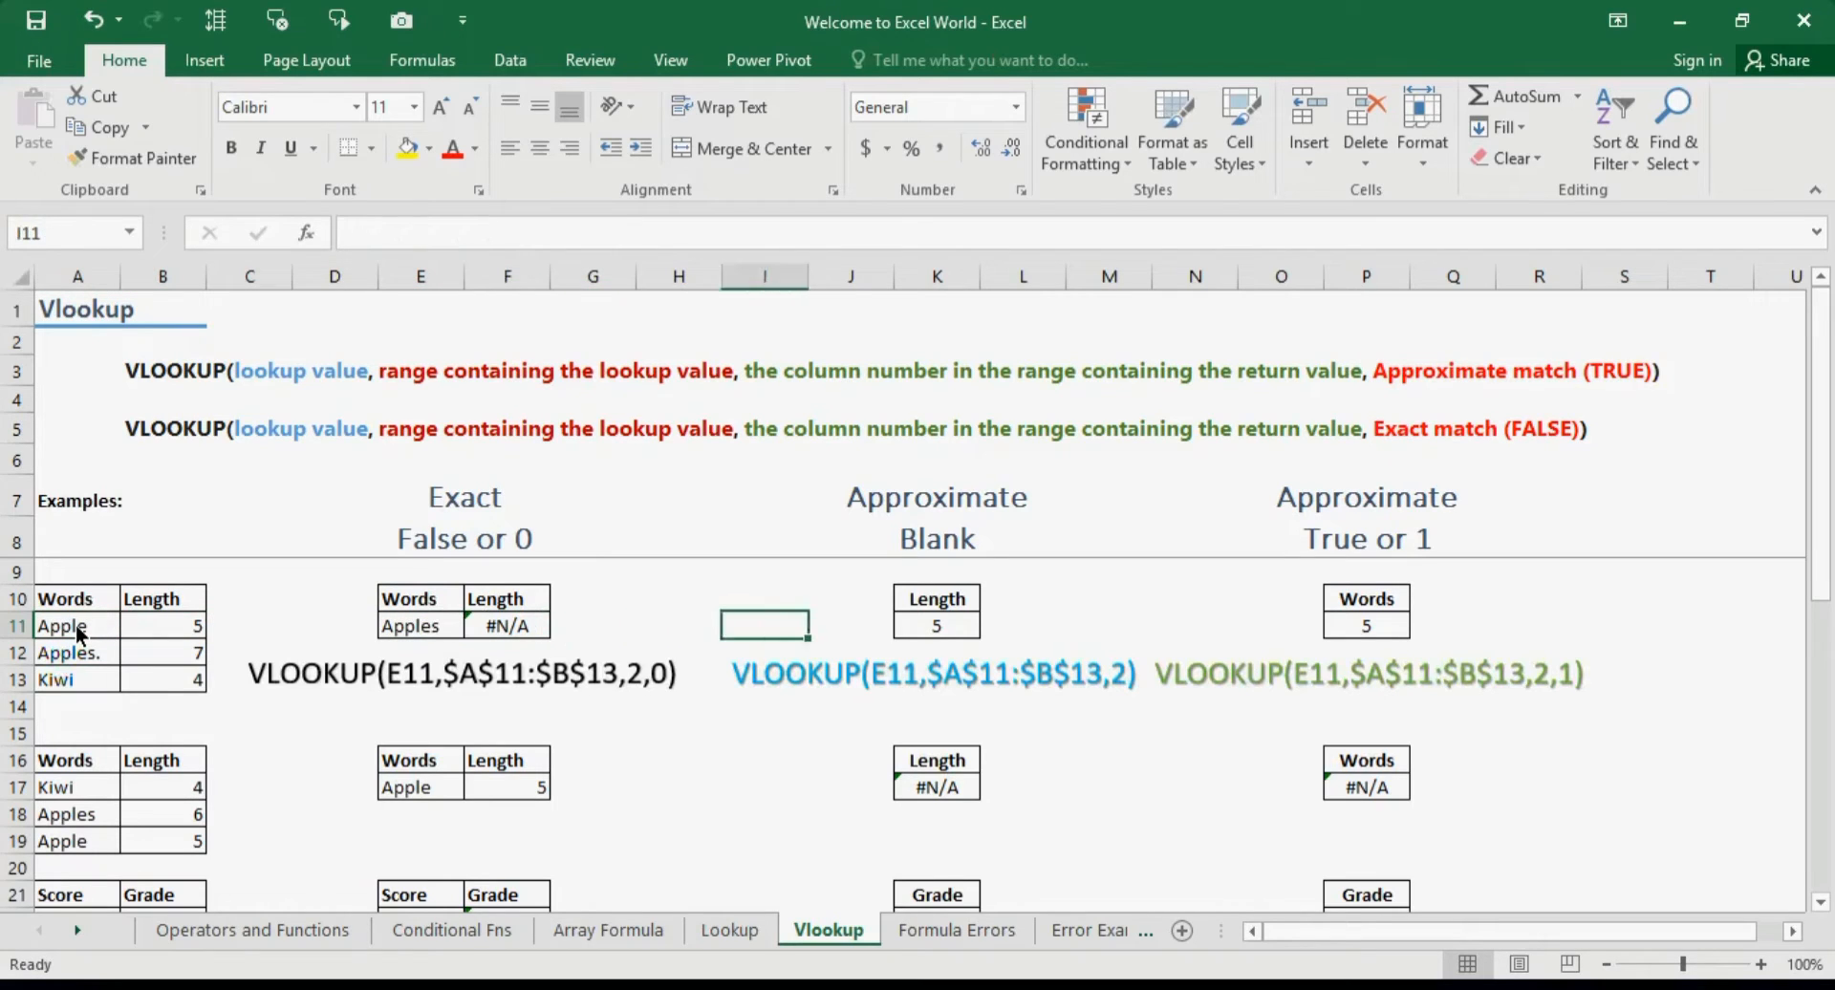
{"action": "key", "text": "Right"}
{"action": "key", "text": "Right"}
{"action": "key", "text": "Right"}
{"action": "key", "text": "Right"}
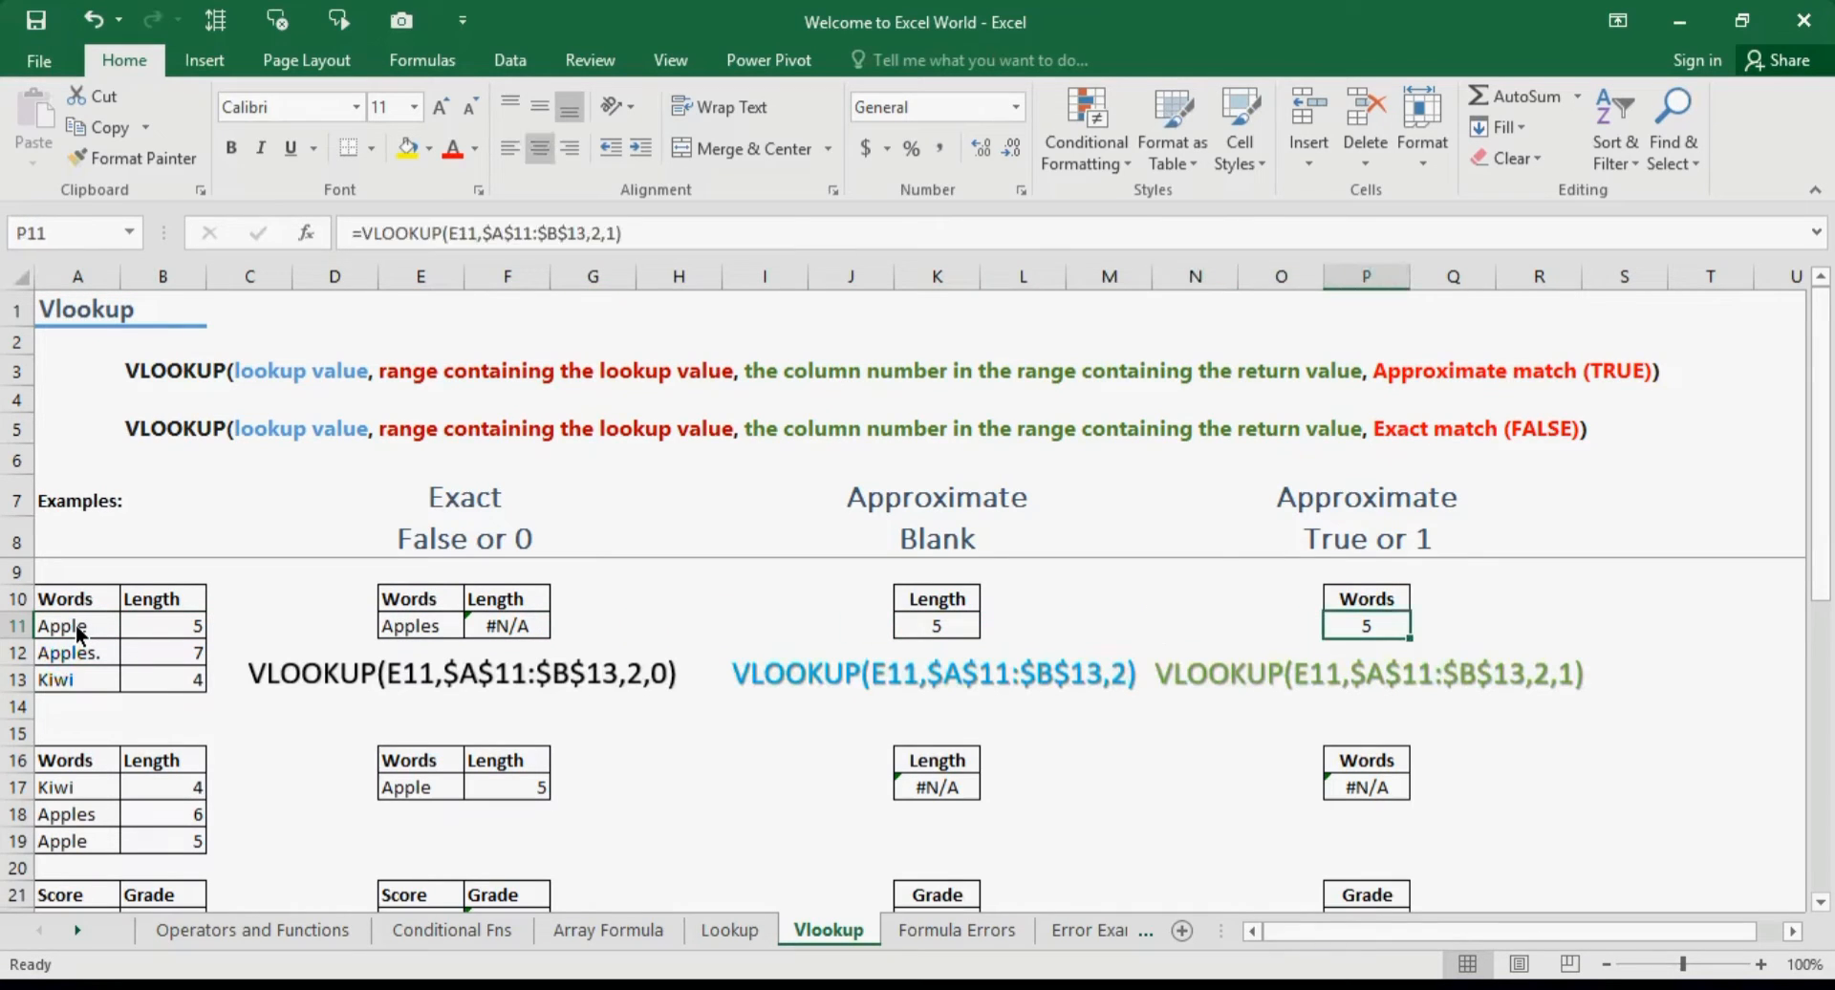
Trace the approximate-match result back to the length in B11 and recheck the lookup word in E11.
{"action": "key", "text": "Left"}
{"action": "key", "text": "Left"}
{"action": "key", "text": "Left"}
{"action": "key", "text": "Left"}
{"action": "key", "text": "Left"}
{"action": "key", "text": "Left"}
{"action": "key", "text": "Left"}
{"action": "key", "text": "Left"}
{"action": "key", "text": "Left"}
{"action": "key", "text": "Left"}
{"action": "key", "text": "Left"}
{"action": "key", "text": "Left"}
{"action": "key", "text": "Left"}
{"action": "key", "text": "Left"}
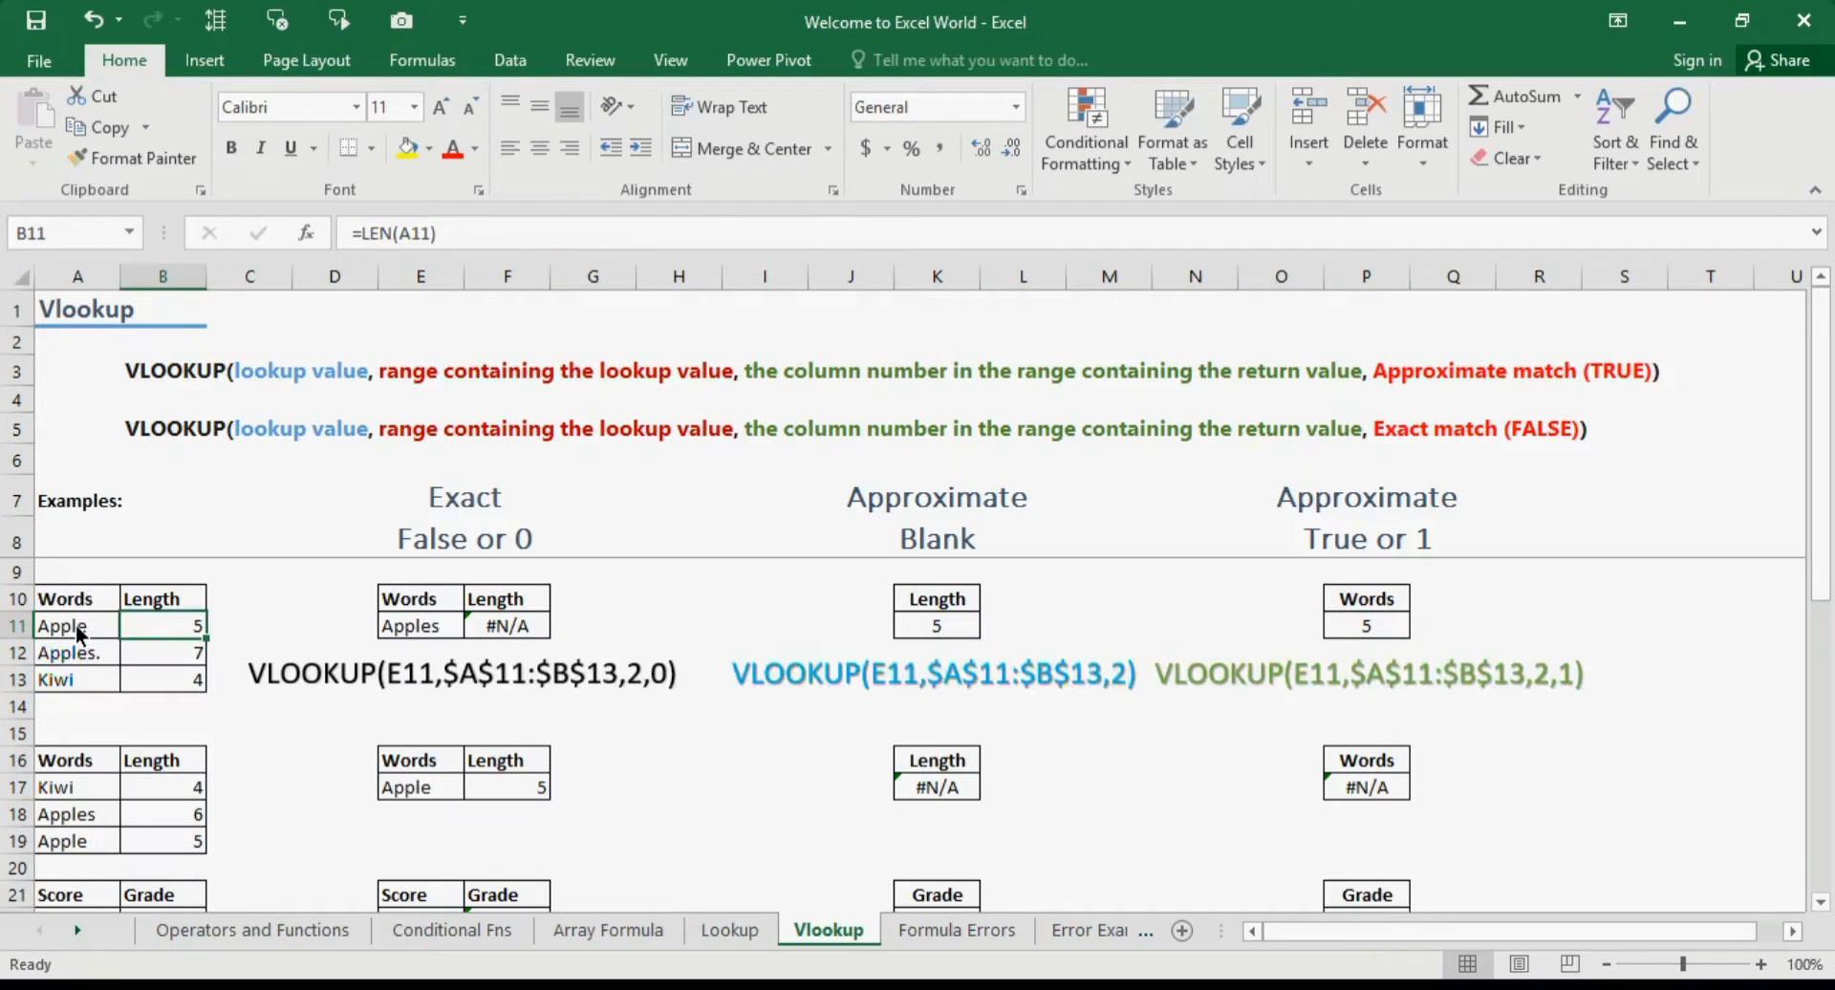
{"action": "key", "text": "Up"}
{"action": "key", "text": "Down"}
{"action": "key", "text": "Right"}
{"action": "key", "text": "Right"}
{"action": "key", "text": "Right"}
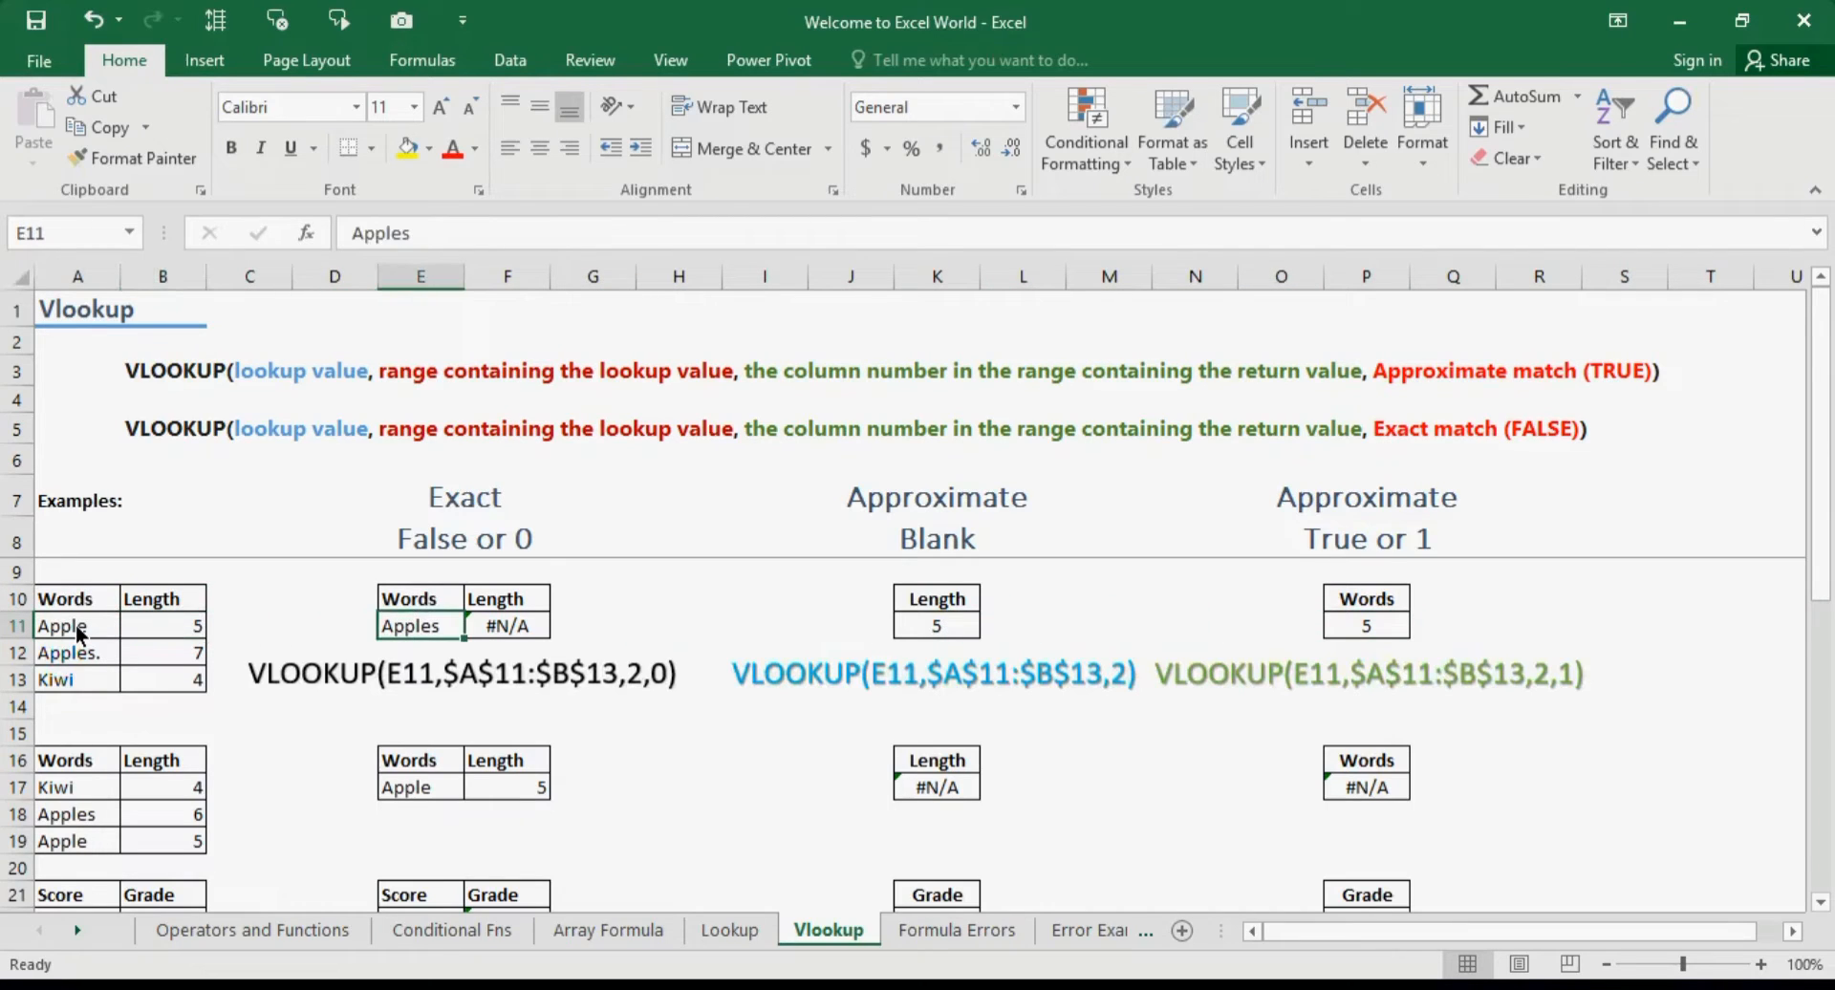
Remove the trailing period from the word in A12 so that it reads "Apples".
{"action": "key", "text": "Left"}
{"action": "key", "text": "Left"}
{"action": "key", "text": "Left"}
{"action": "key", "text": "Left"}
{"action": "key", "text": "Down"}
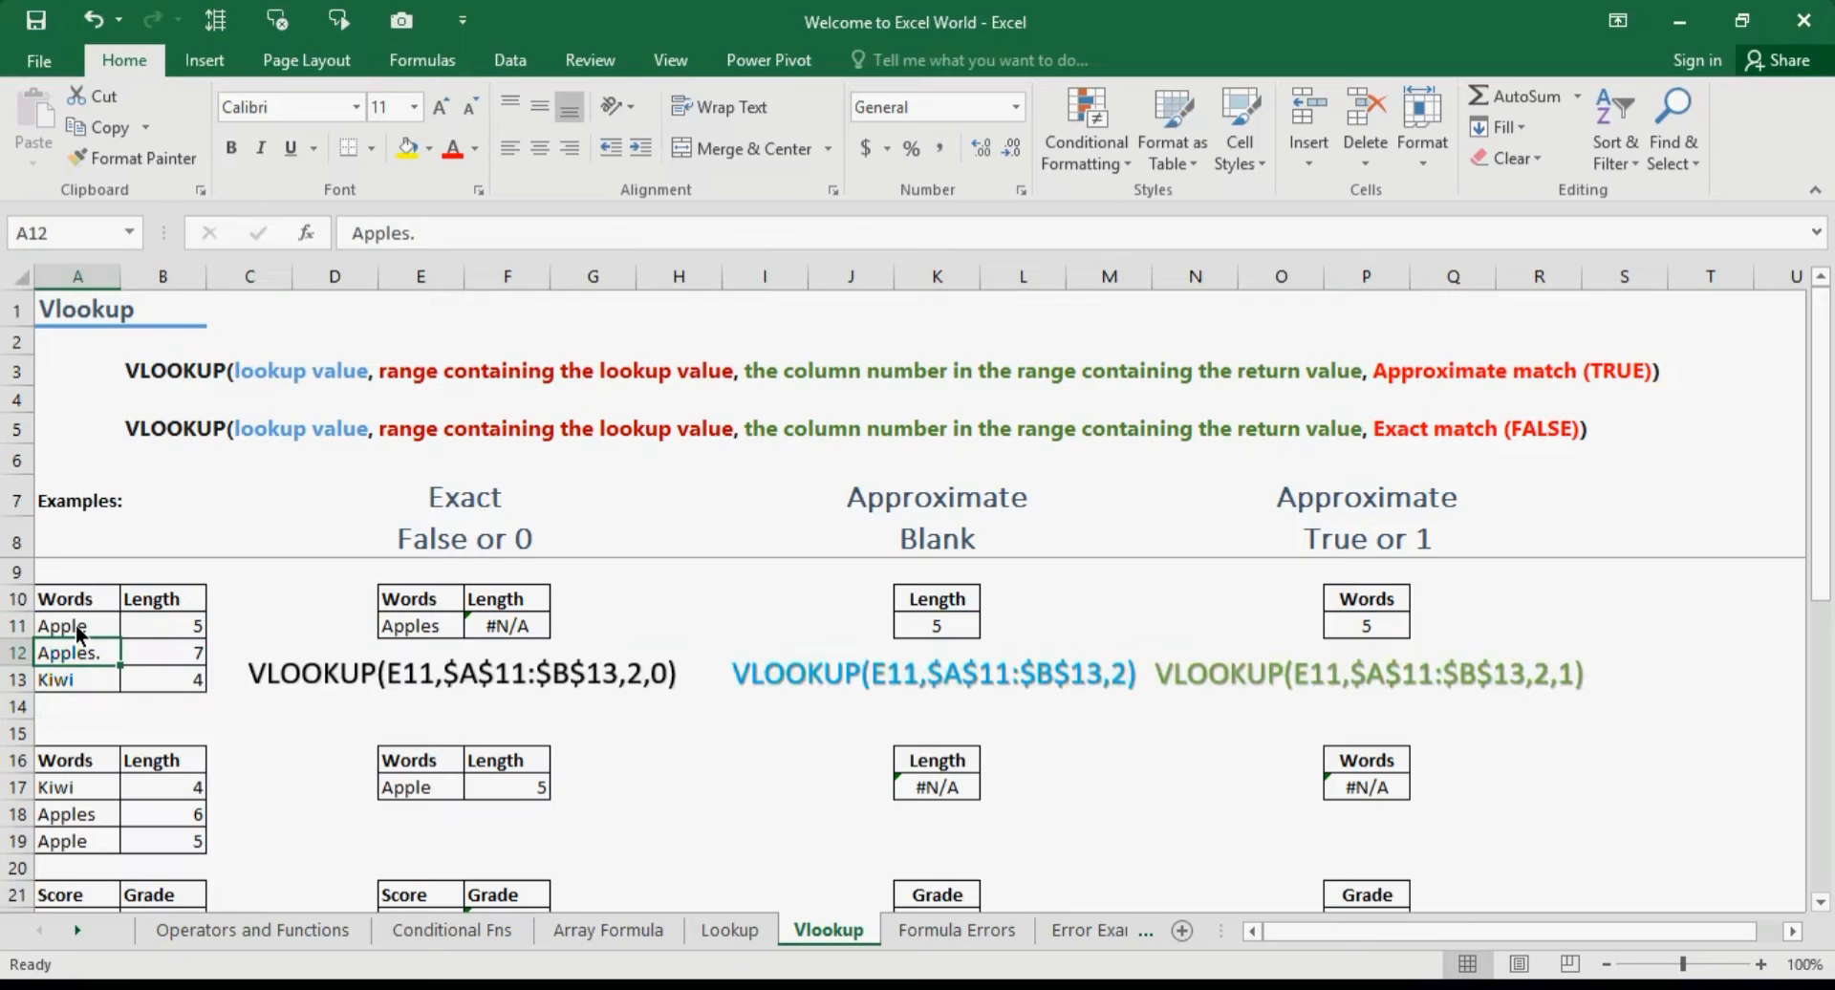
{"action": "key", "text": "F2"}
{"action": "key", "text": "BackSpace"}
{"action": "key", "text": "Return"}
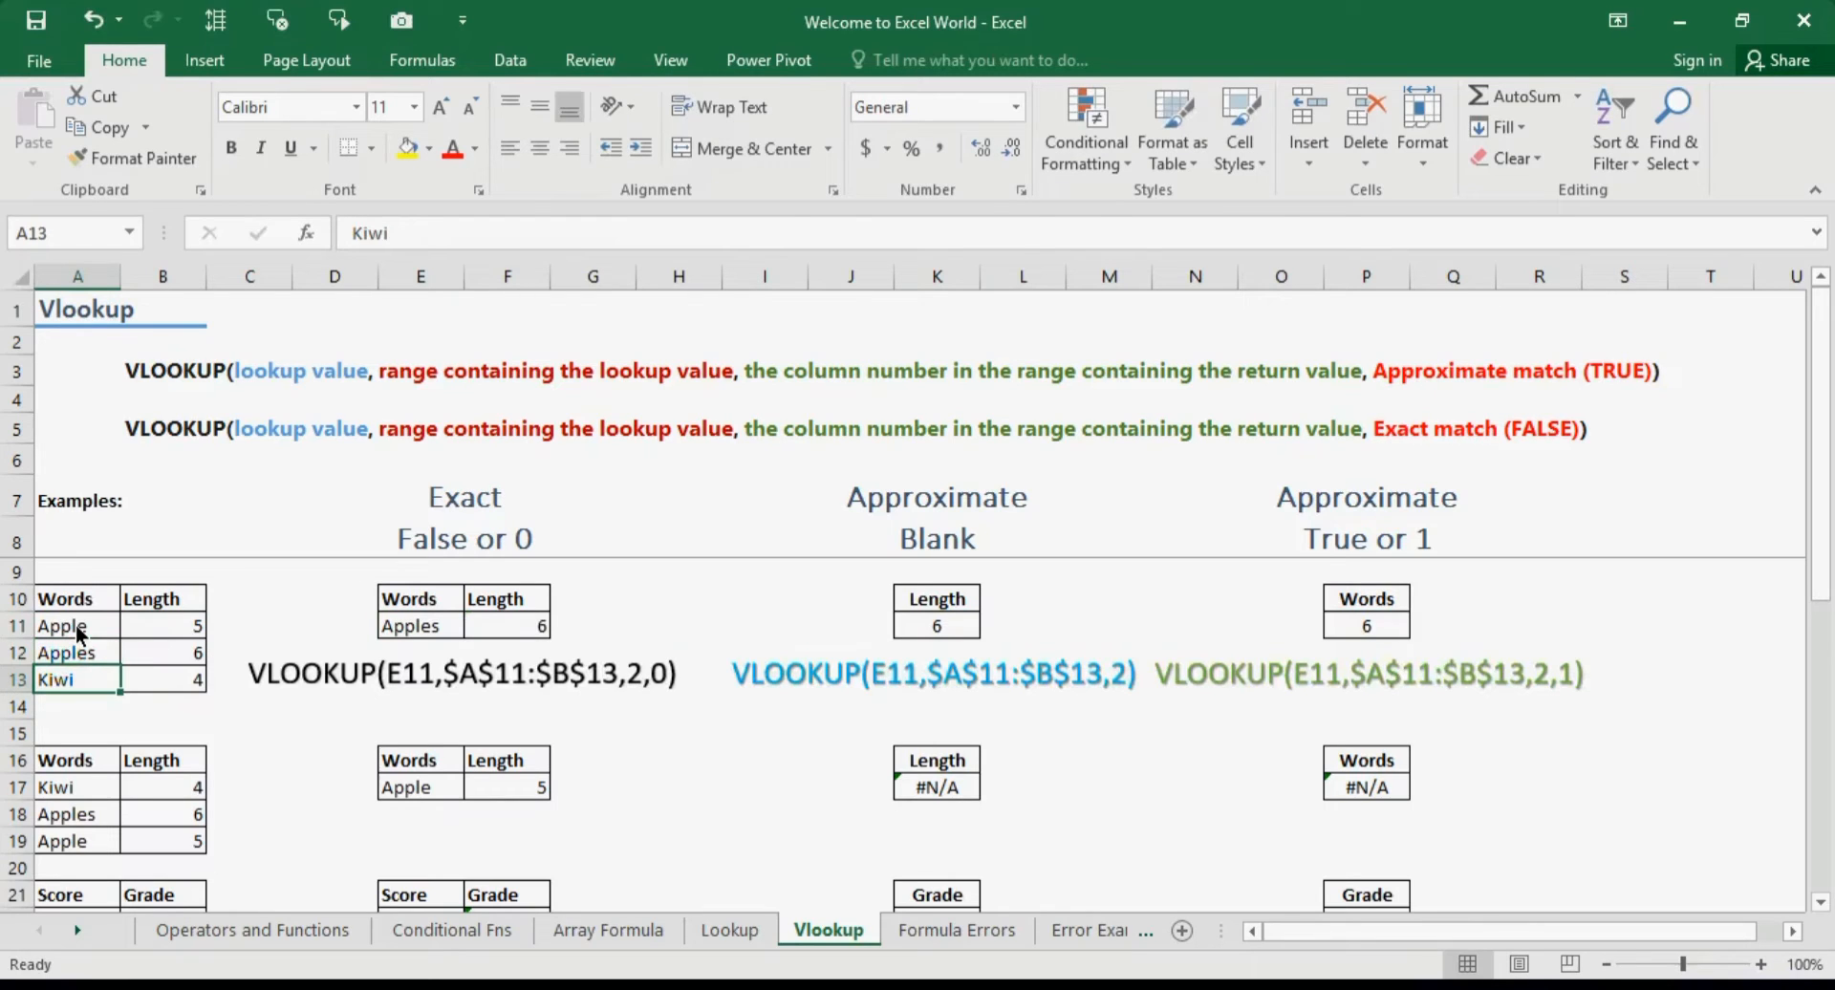
Check the recalculated VLOOKUP results in row 11, from the exact match in F11 to the approximate match in P11.
{"action": "left_click", "coordinate": [519, 626]}
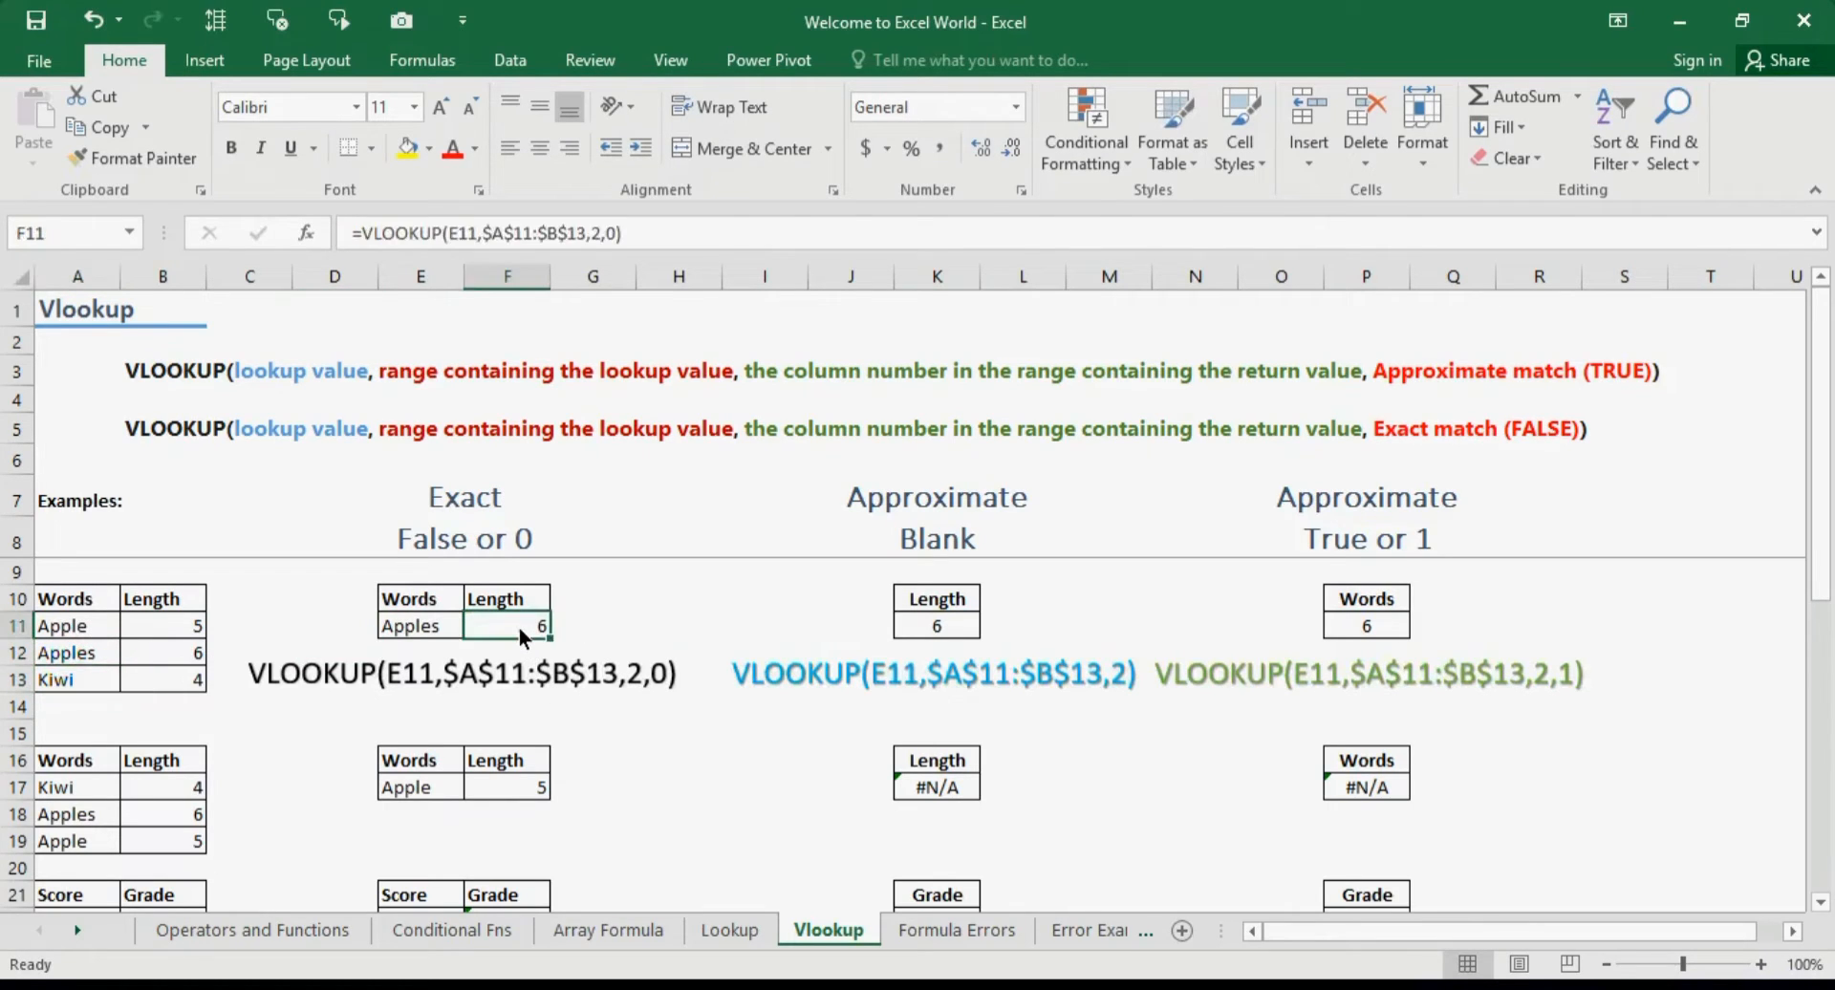
{"action": "key", "text": "Right"}
{"action": "key", "text": "Right"}
{"action": "key", "text": "Right"}
{"action": "key", "text": "Right"}
{"action": "key", "text": "Right"}
{"action": "key", "text": "Right"}
{"action": "key", "text": "Right"}
{"action": "key", "text": "Right"}
{"action": "key", "text": "Right"}
{"action": "key", "text": "Right"}
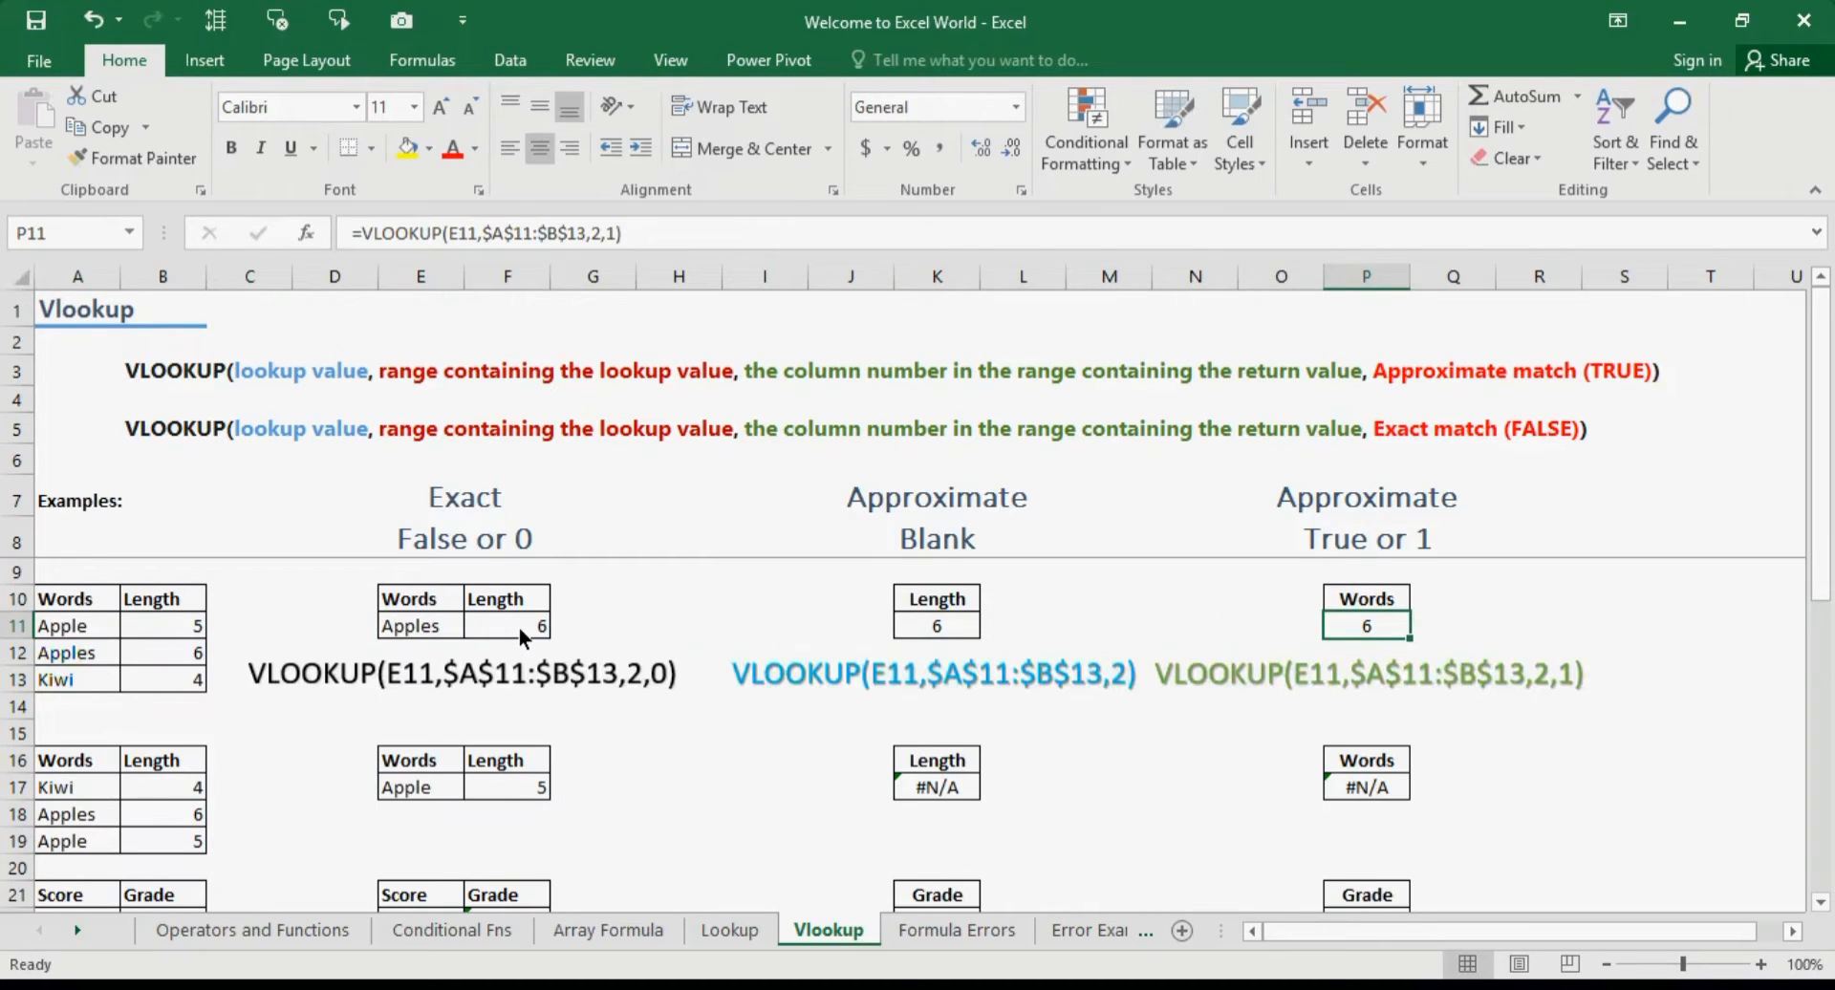
Return to the exact-match VLOOKUP result in F11 and recheck its lookup word in E11.
{"action": "key", "text": "Left"}
{"action": "key", "text": "Left"}
{"action": "key", "text": "Left"}
{"action": "key", "text": "Left"}
{"action": "left_click", "coordinate": [634, 609]}
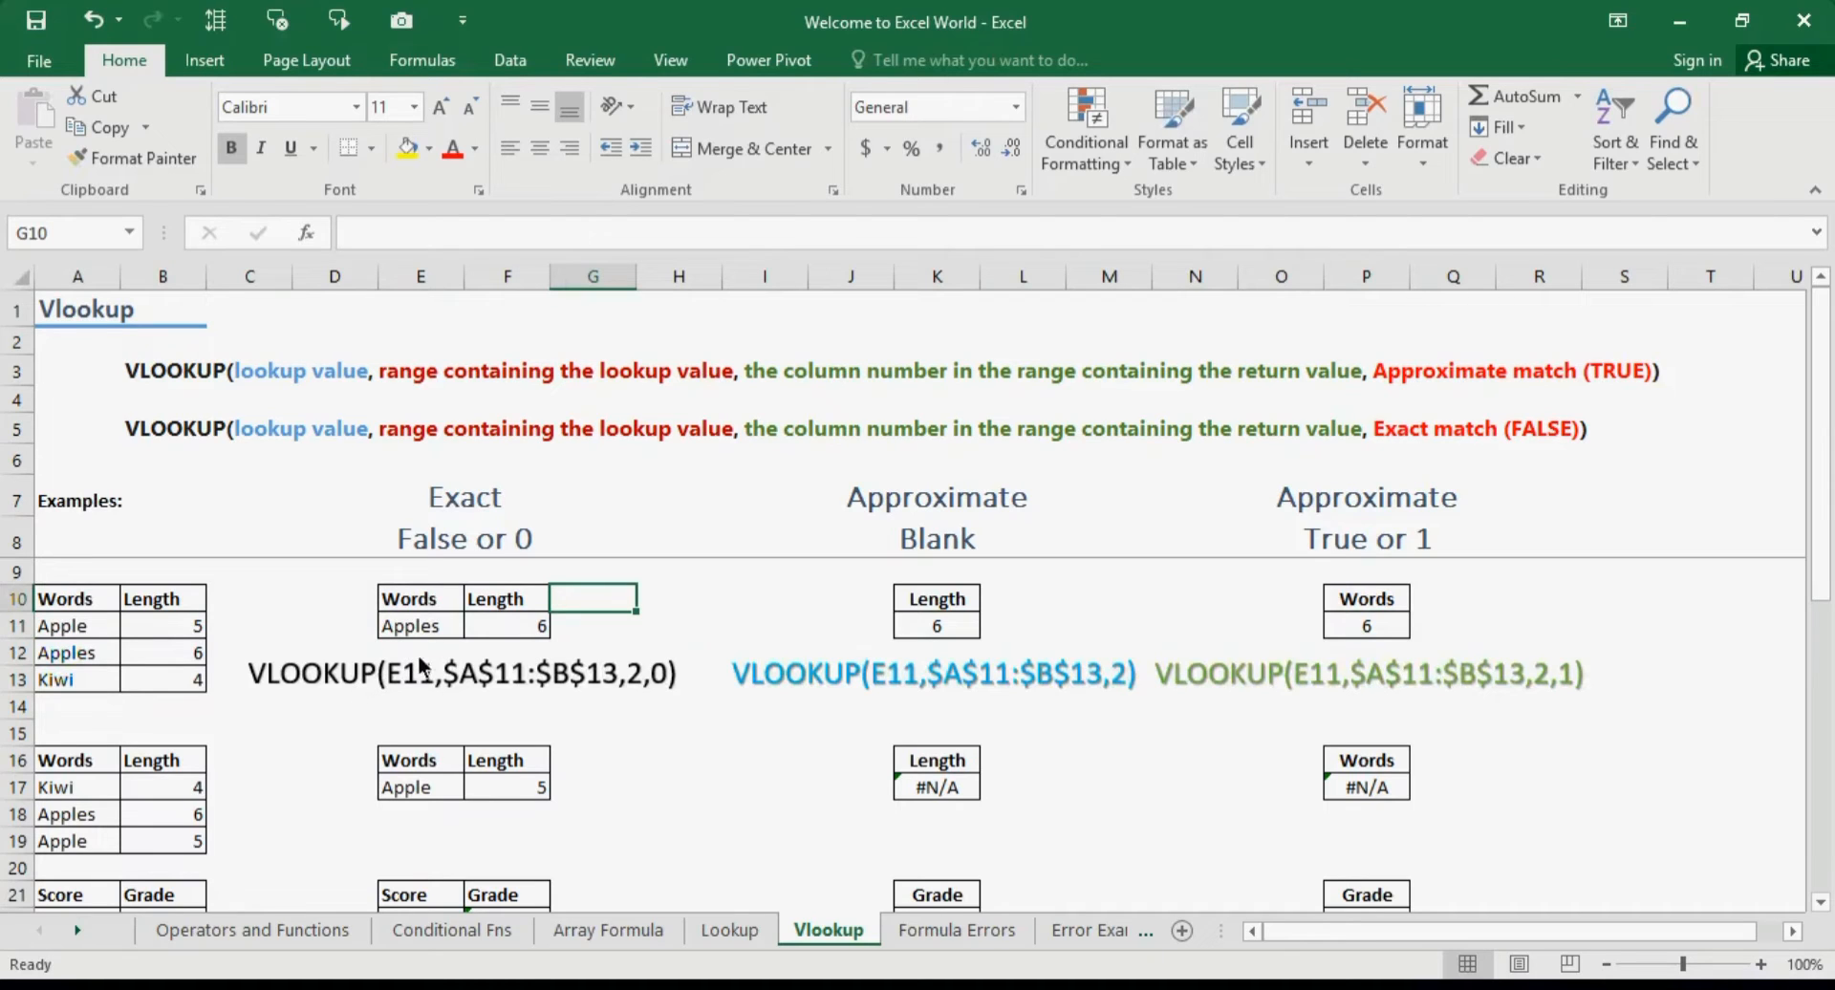
{"action": "left_click", "coordinate": [523, 629]}
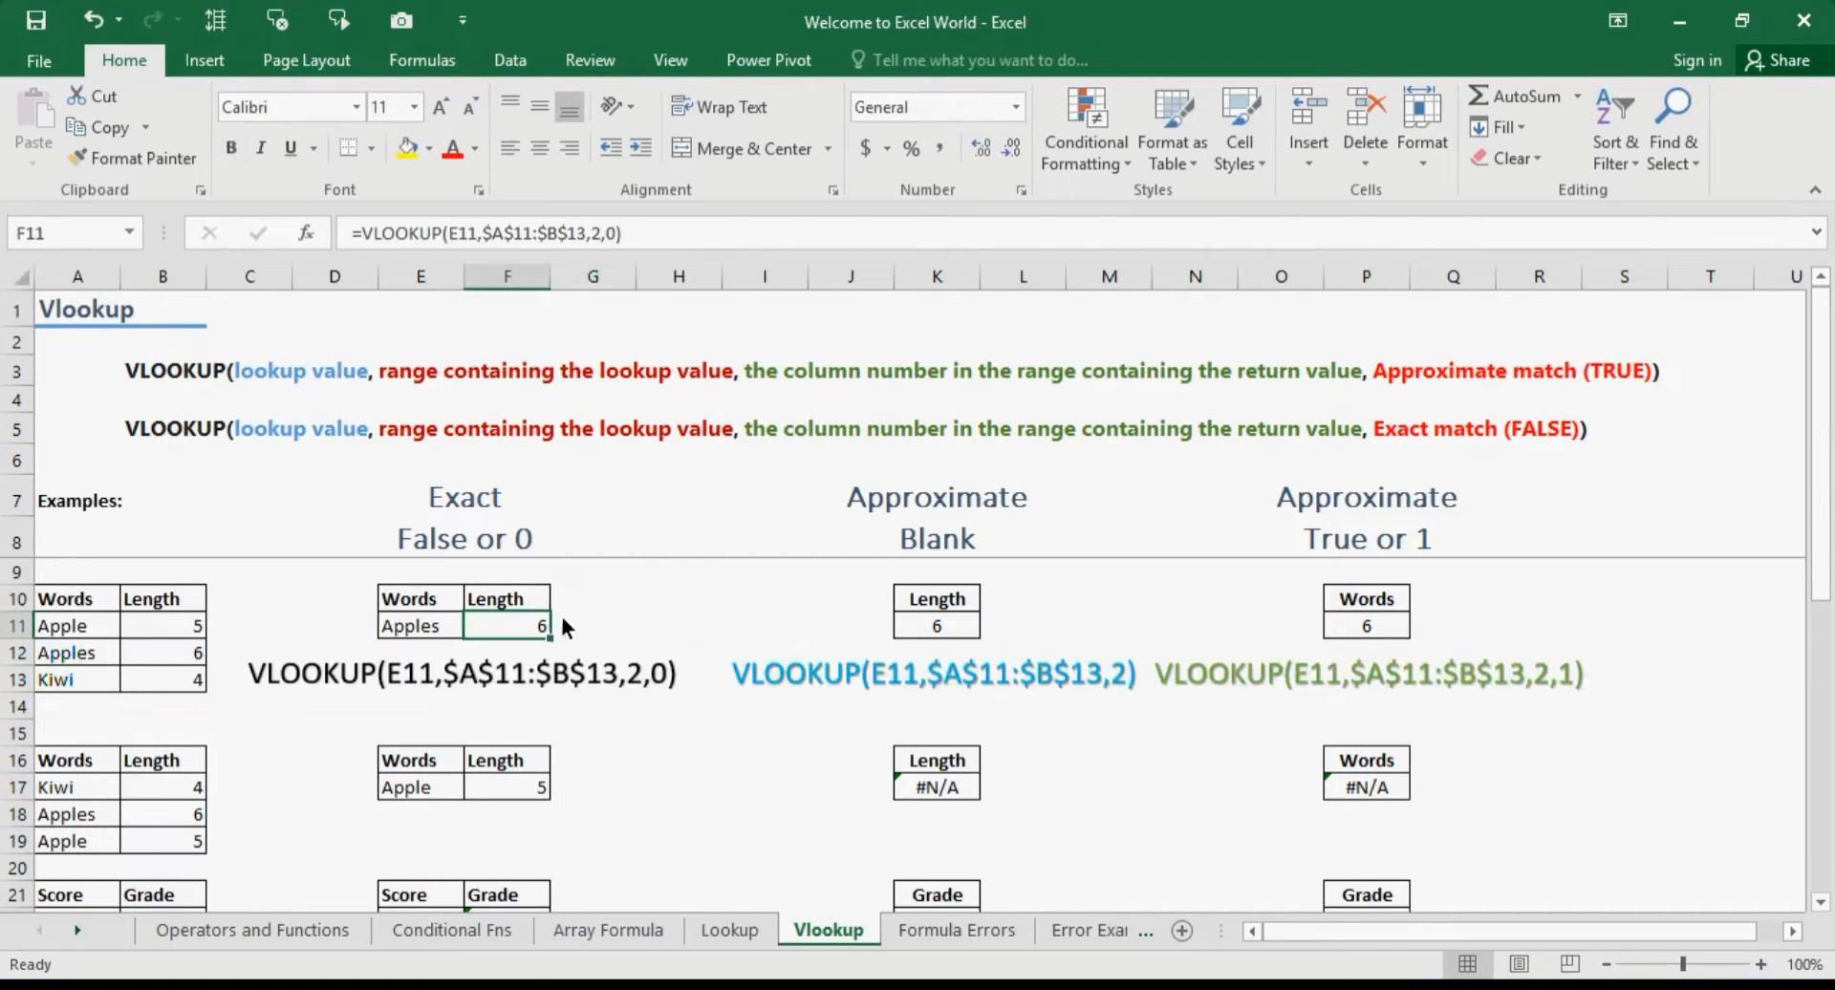
{"action": "left_click", "coordinate": [397, 673]}
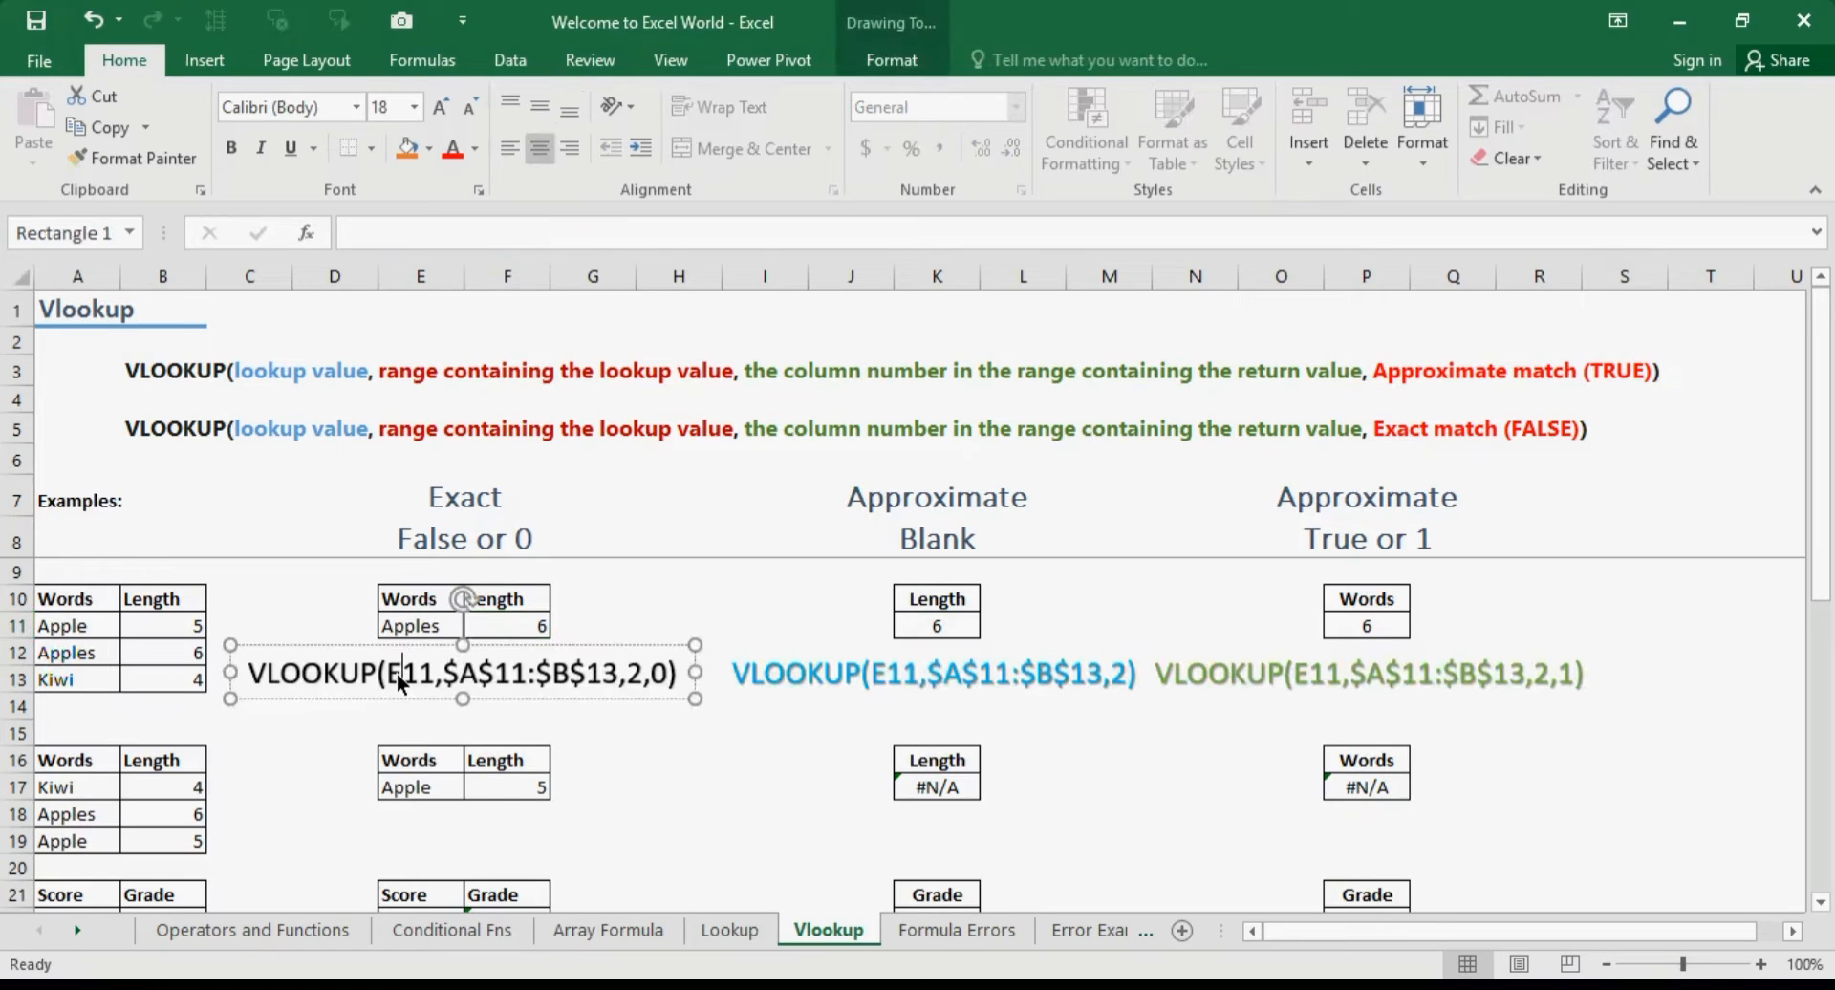
{"action": "left_click", "coordinate": [361, 632]}
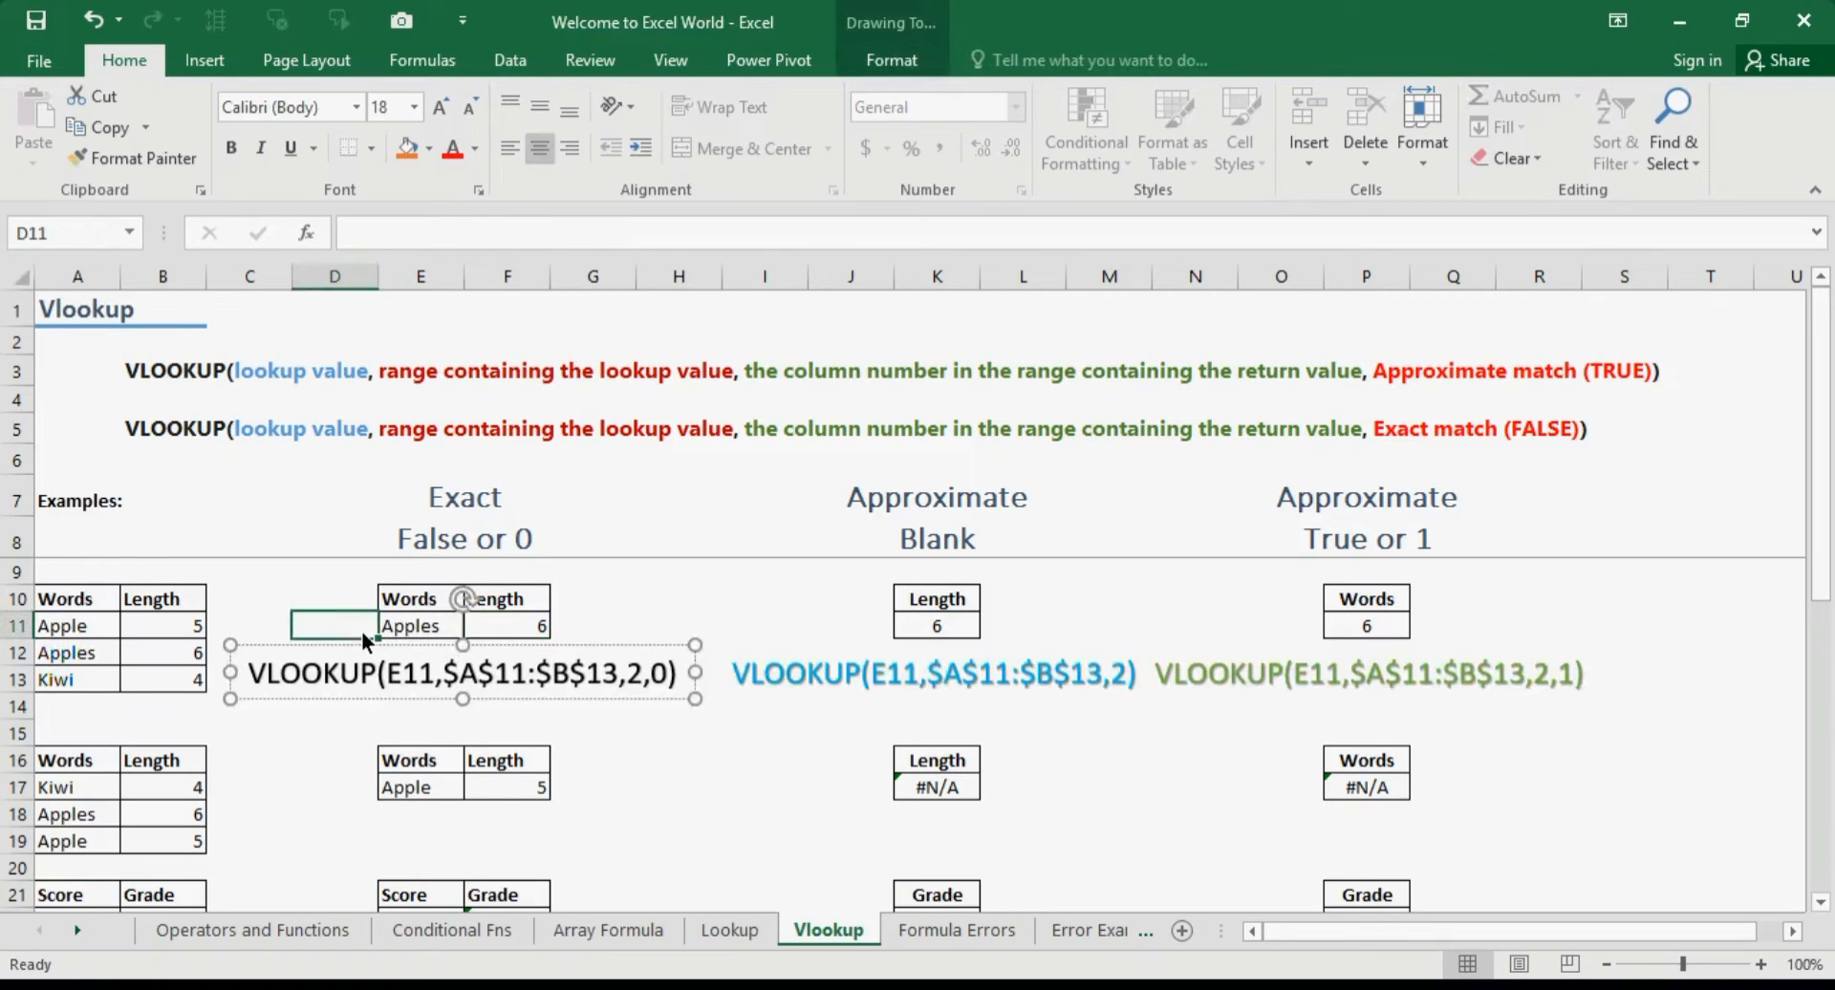
{"action": "left_click", "coordinate": [421, 627]}
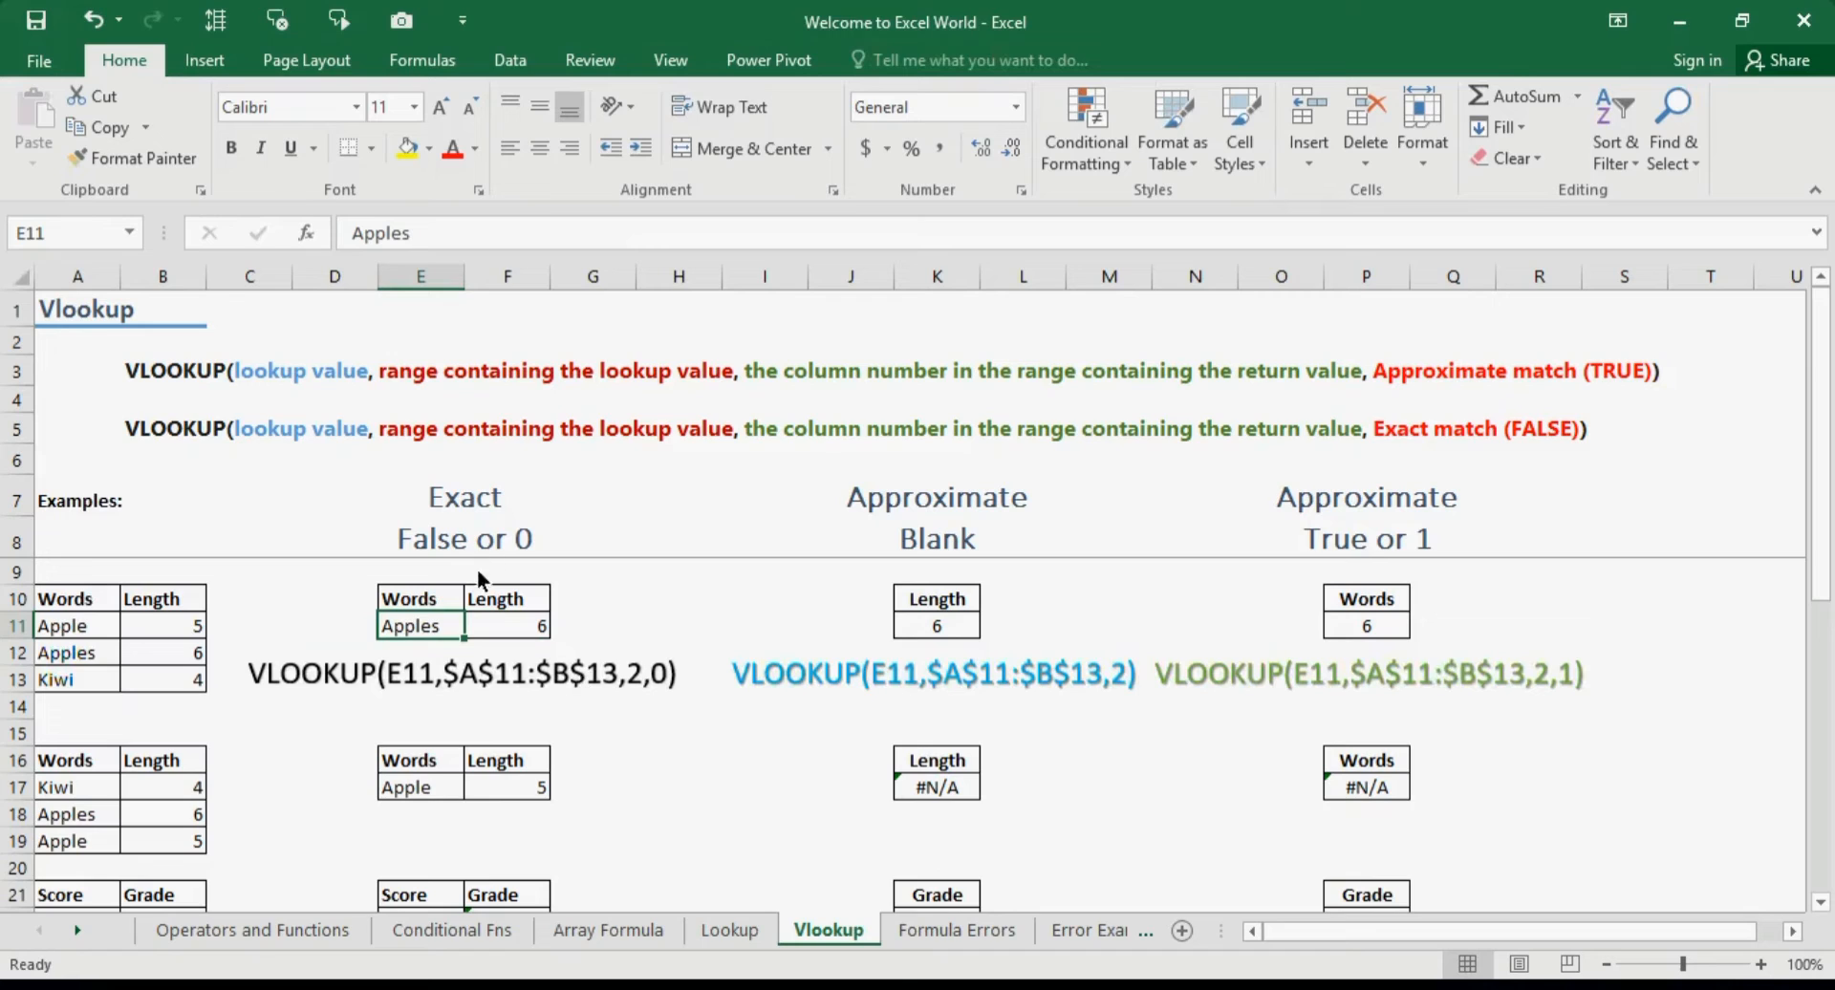
Open the exact-match VLOOKUP formula in F11 and examine its column index and range lookup arguments.
{"action": "double_click", "coordinate": [503, 622]}
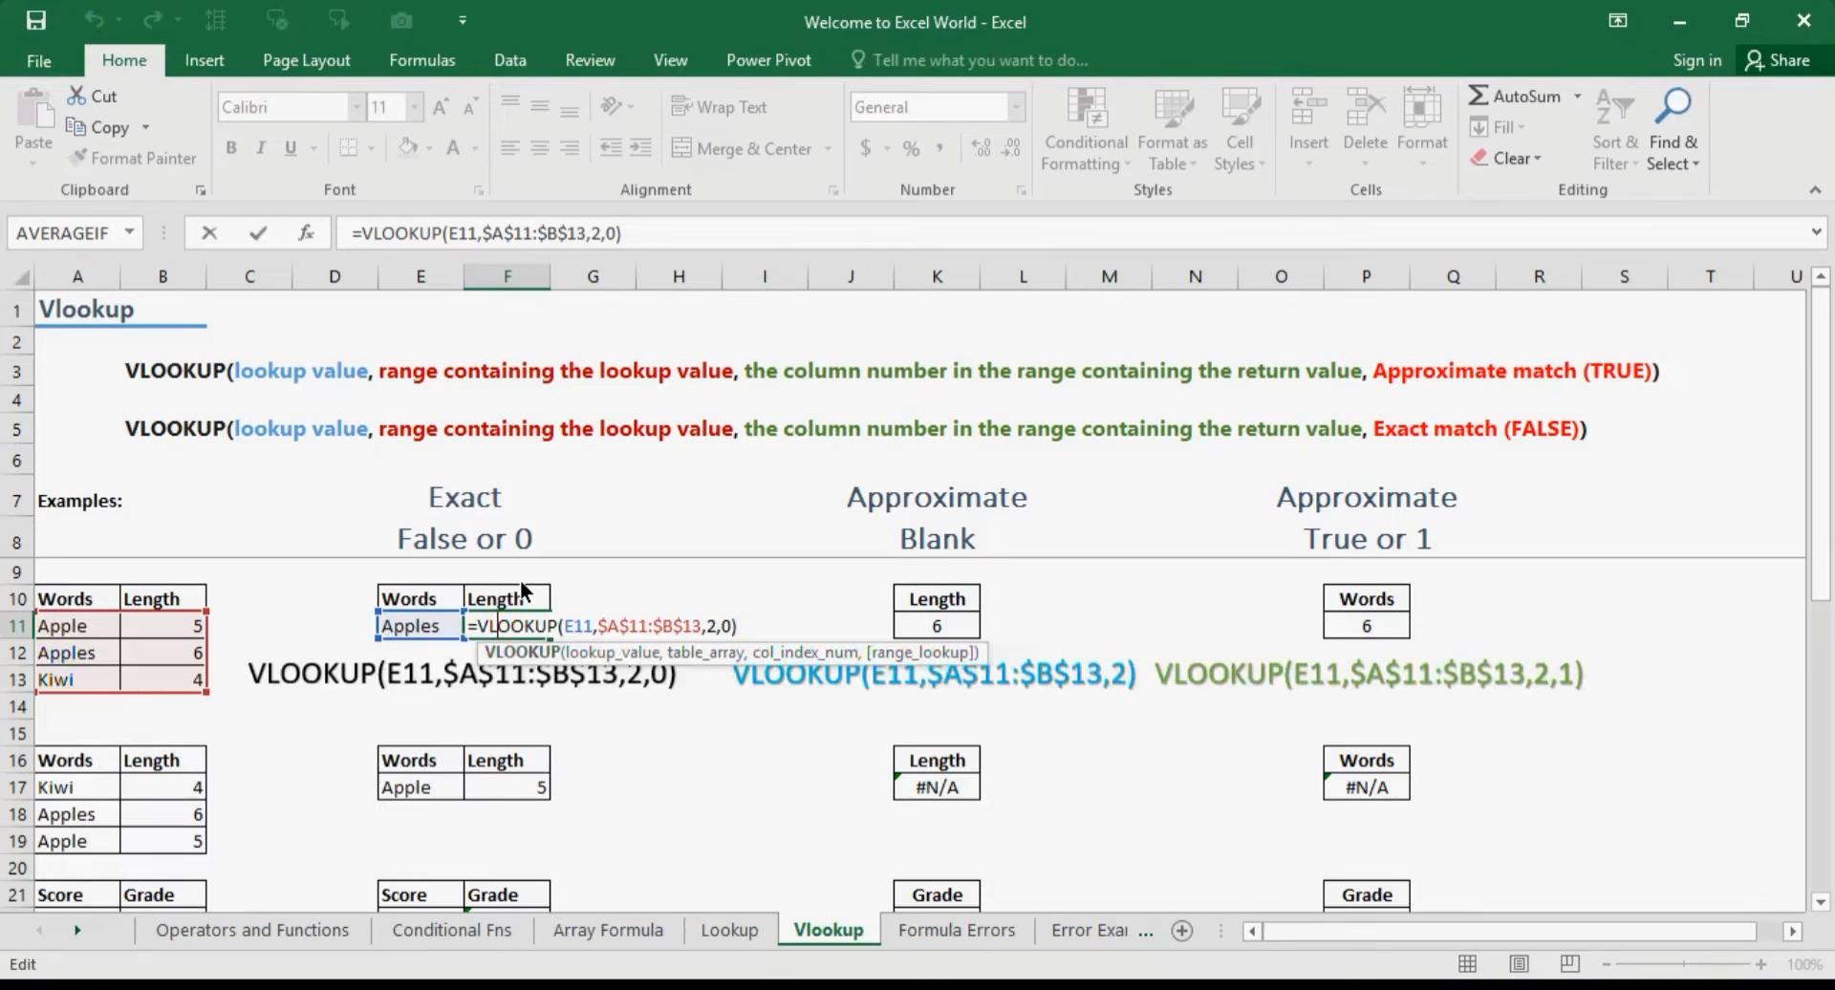
{"action": "left_click", "coordinate": [710, 628]}
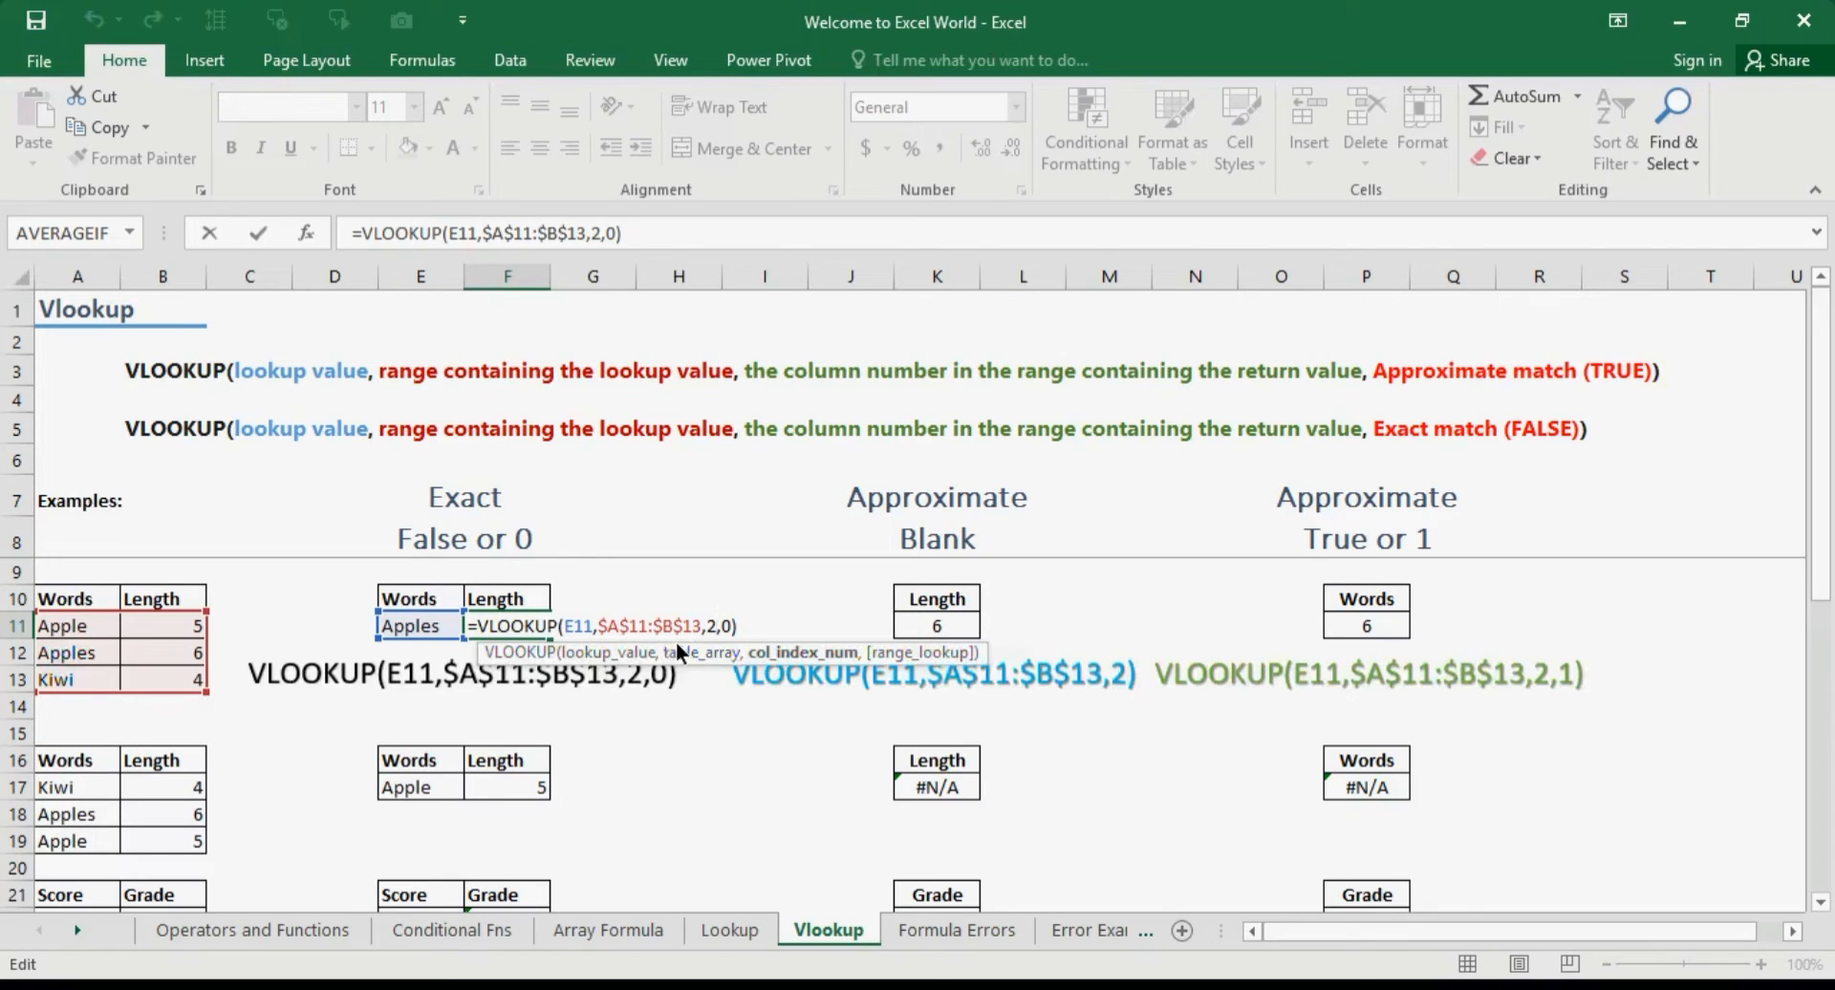
{"action": "left_click", "coordinate": [724, 629]}
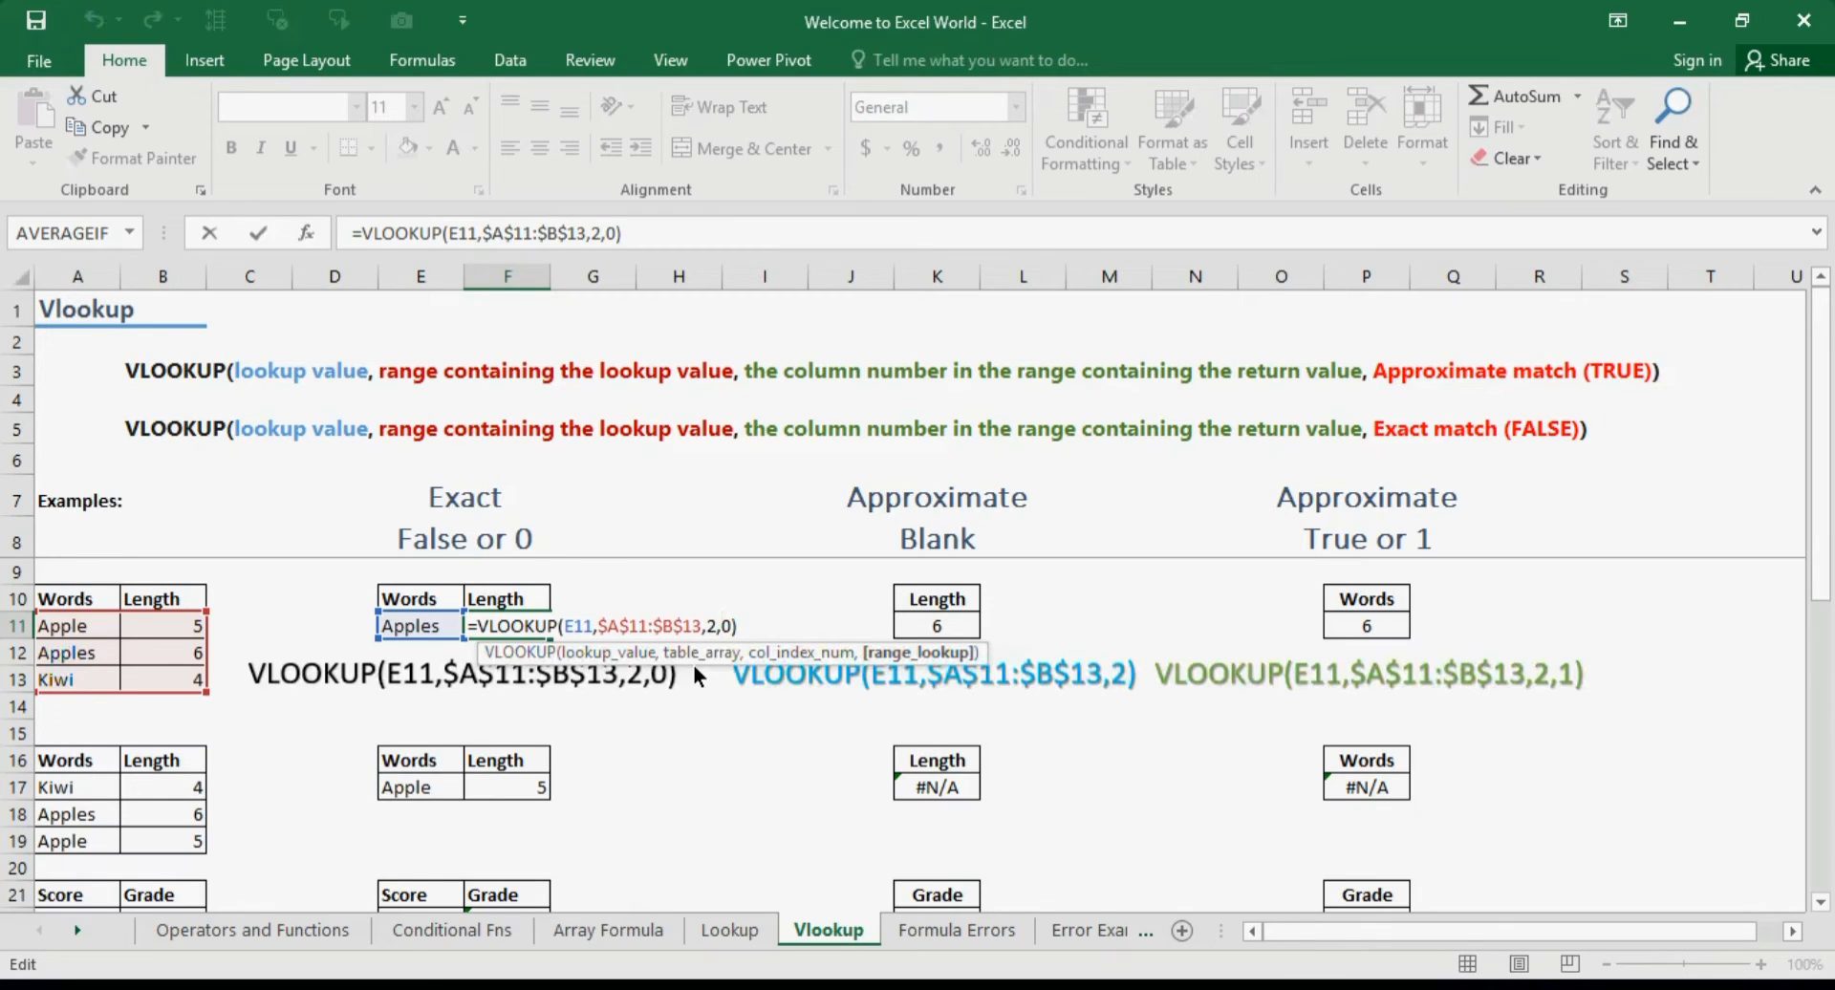
Open the VLOOKUP formula in K11 to examine its arguments with the match type left blank.
{"action": "key", "text": "Tab"}
{"action": "key", "text": "Tab"}
{"action": "key", "text": "Tab"}
{"action": "key", "text": "Tab"}
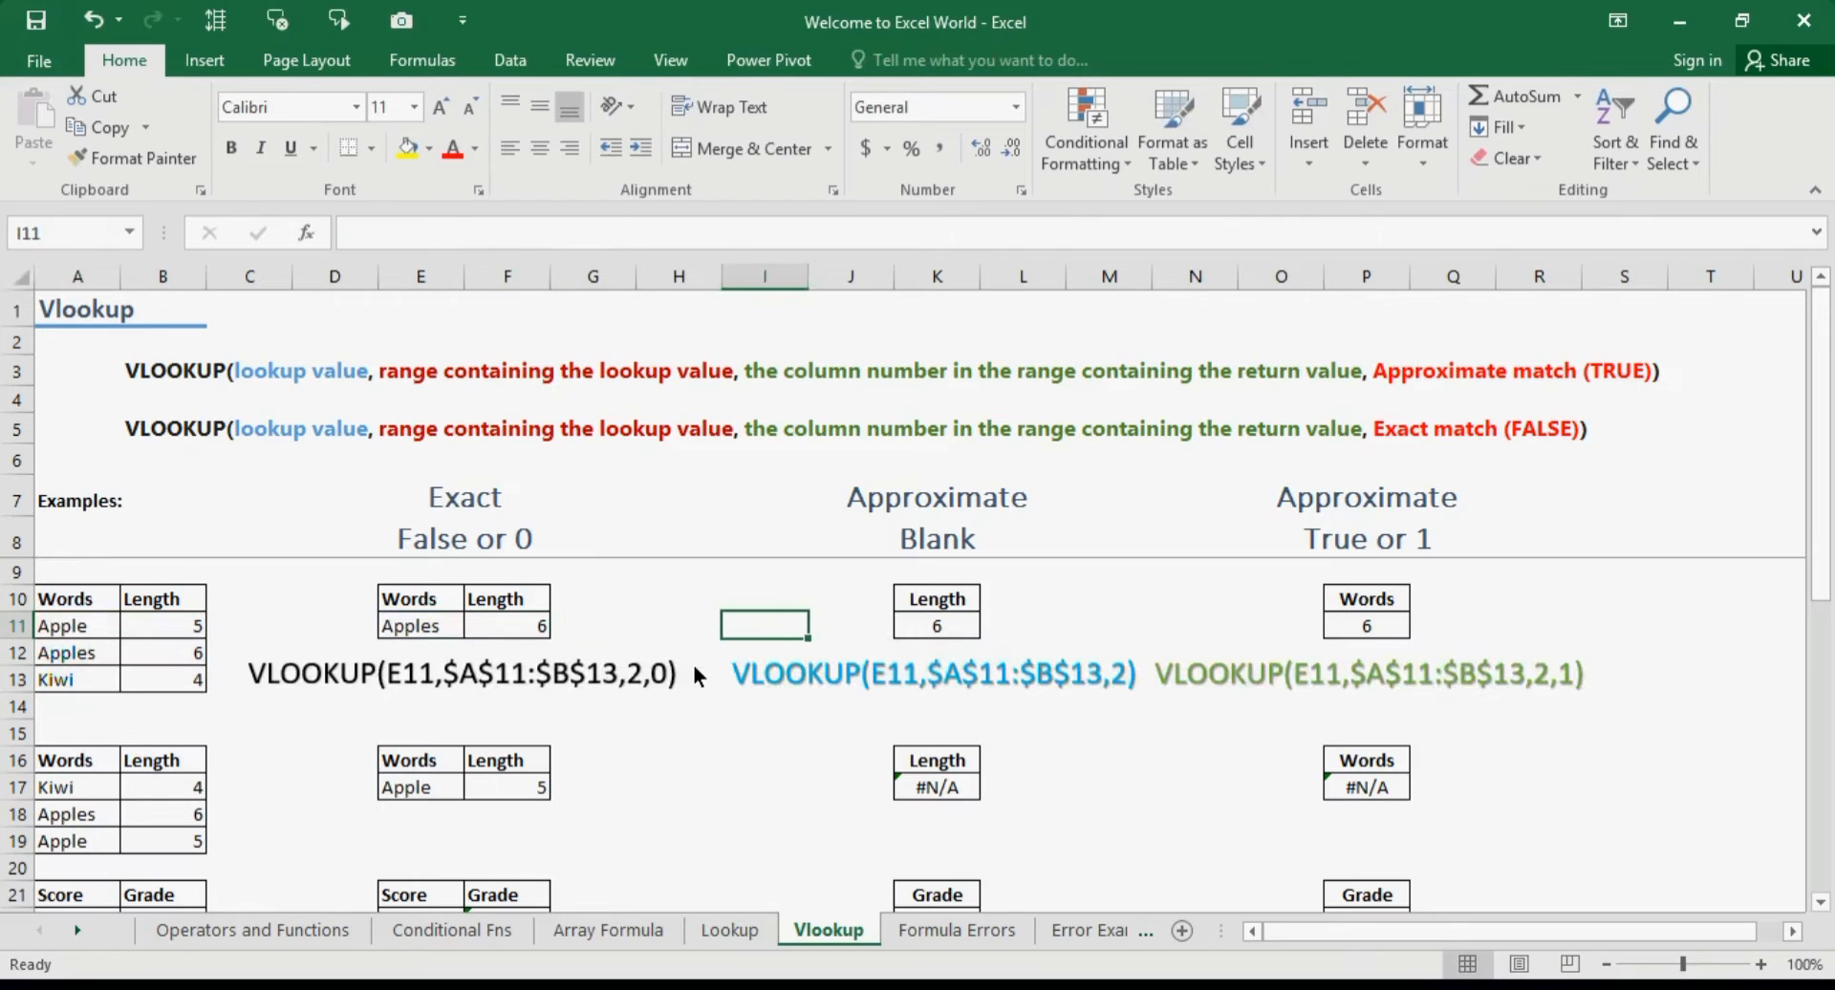
{"action": "key", "text": "Tab"}
{"action": "key", "text": "F2"}
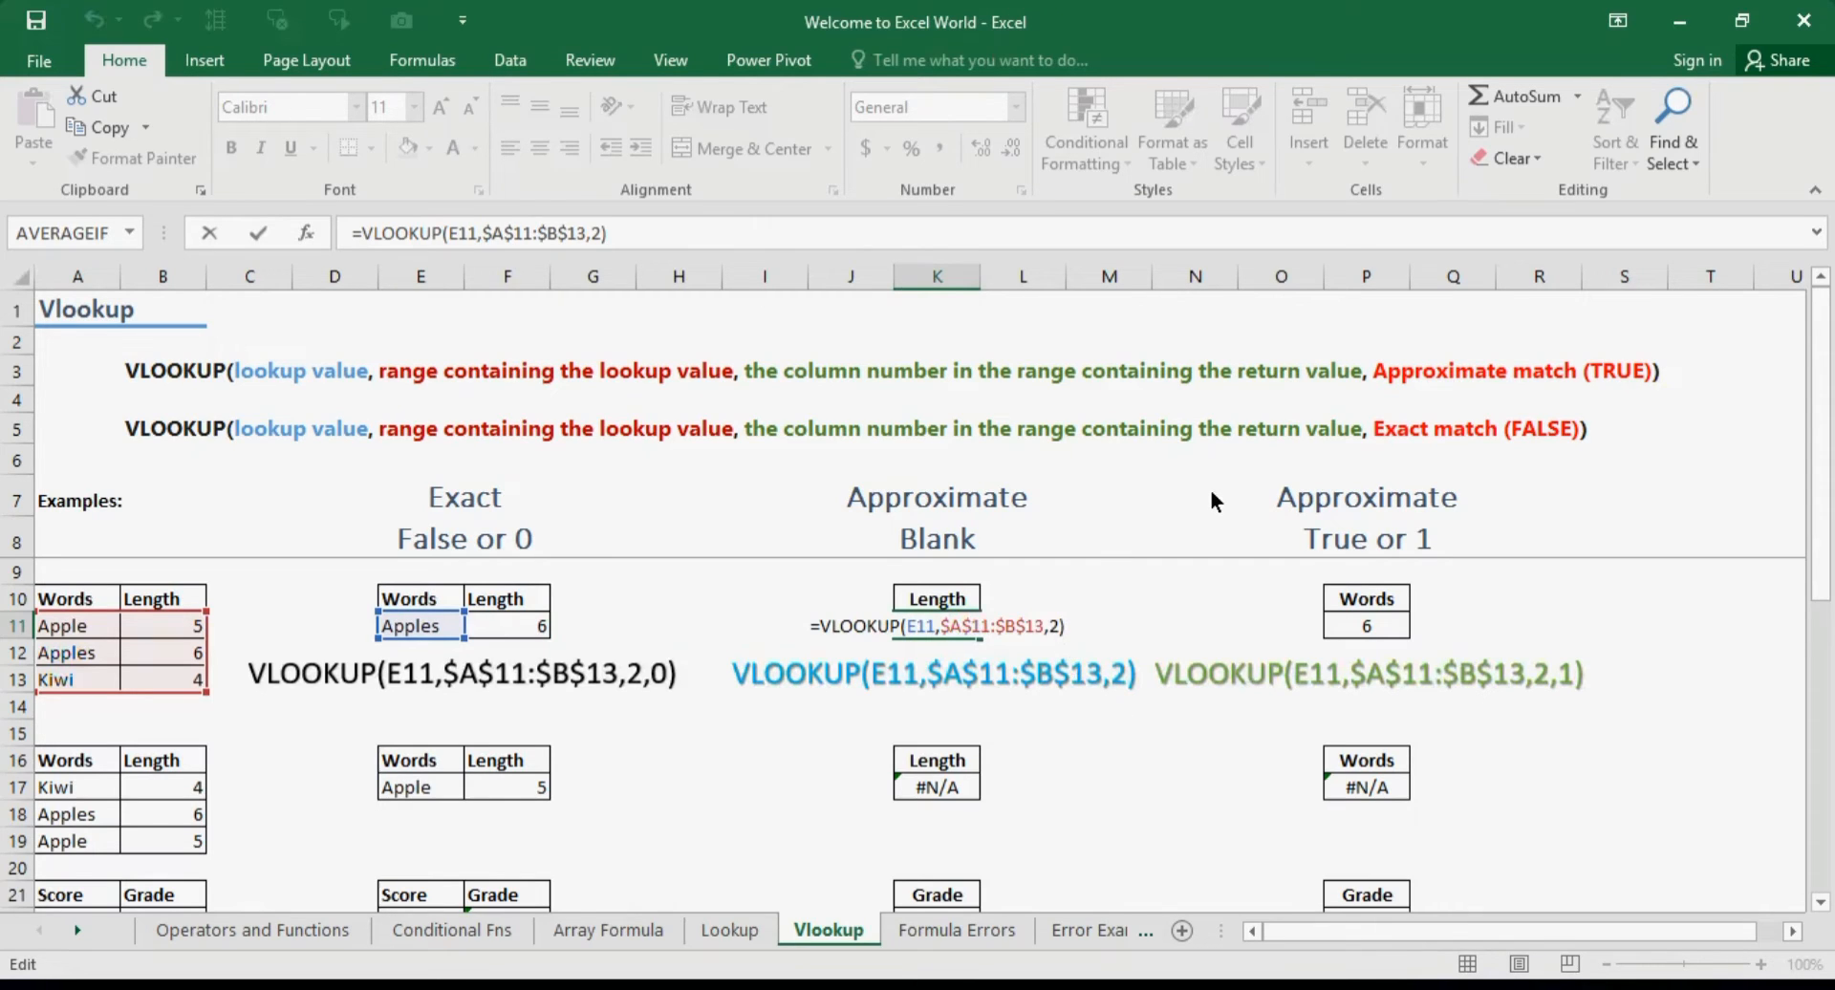
Examine the match-type argument of the approximate-match formula in P11, then go back to the exact-match result in F11.
{"action": "key", "text": "Tab"}
{"action": "key", "text": "Tab"}
{"action": "key", "text": "Tab"}
{"action": "key", "text": "Tab"}
{"action": "key", "text": "Tab"}
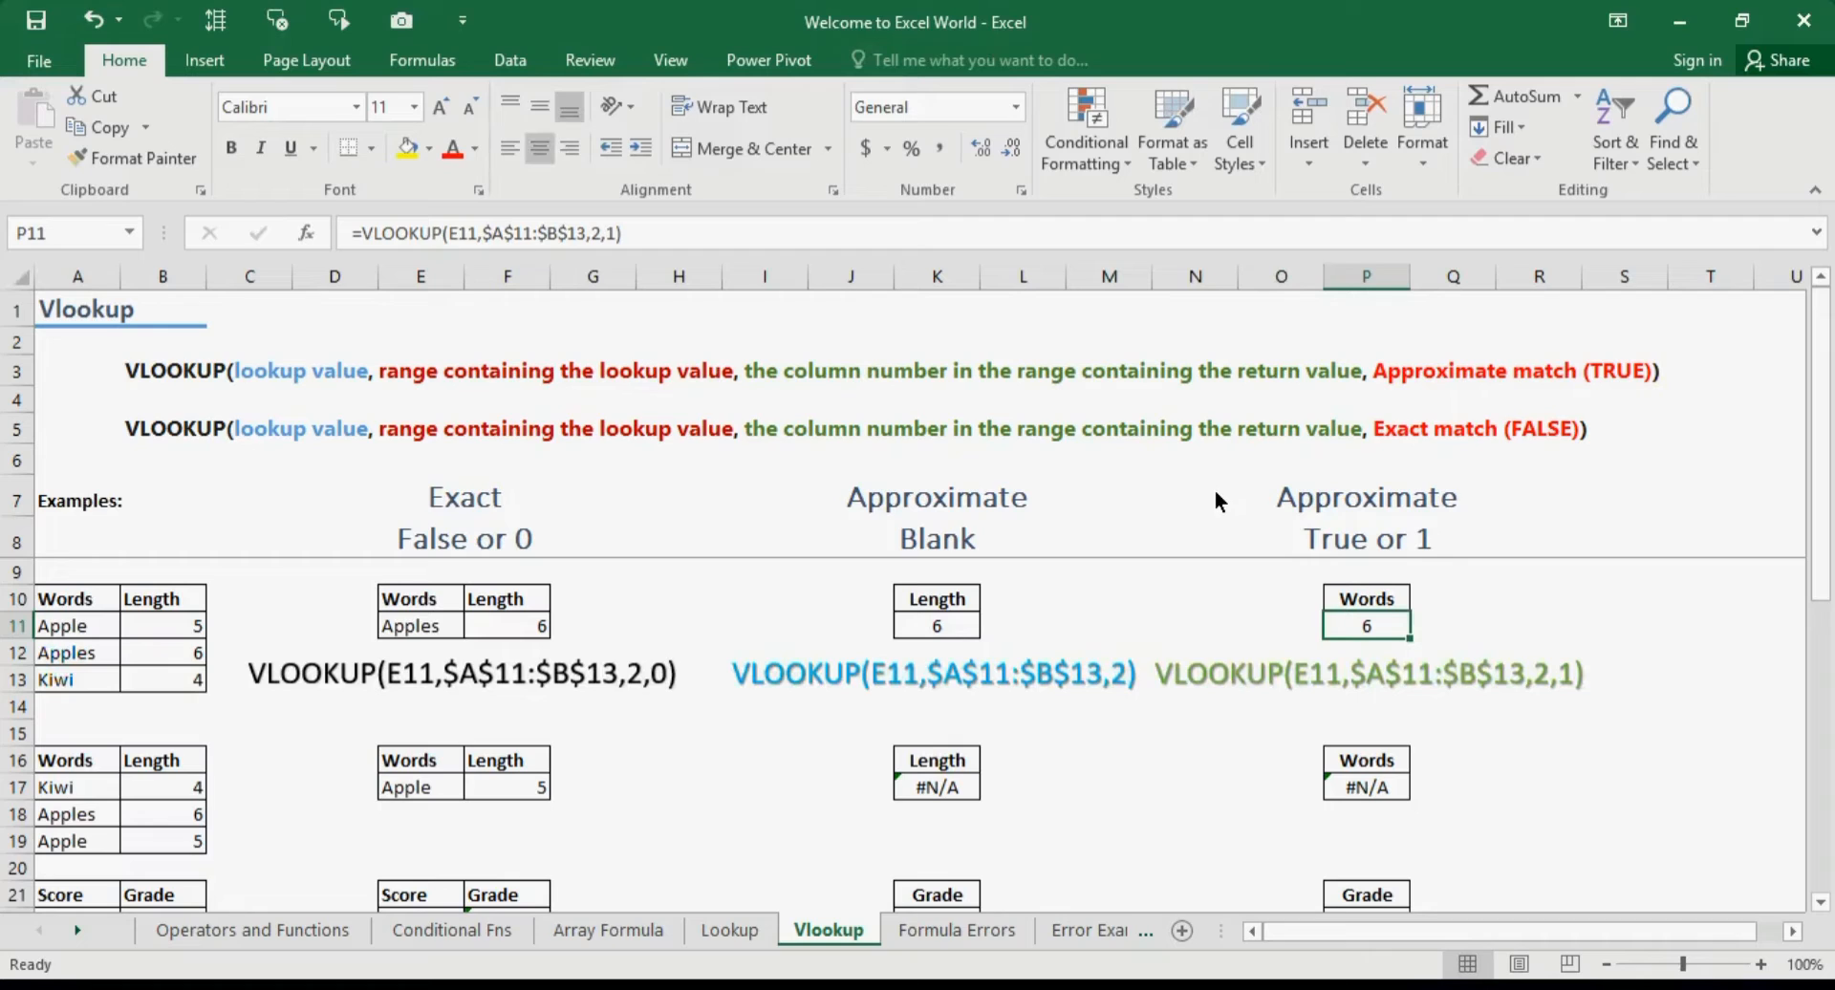
{"action": "key", "text": "F2"}
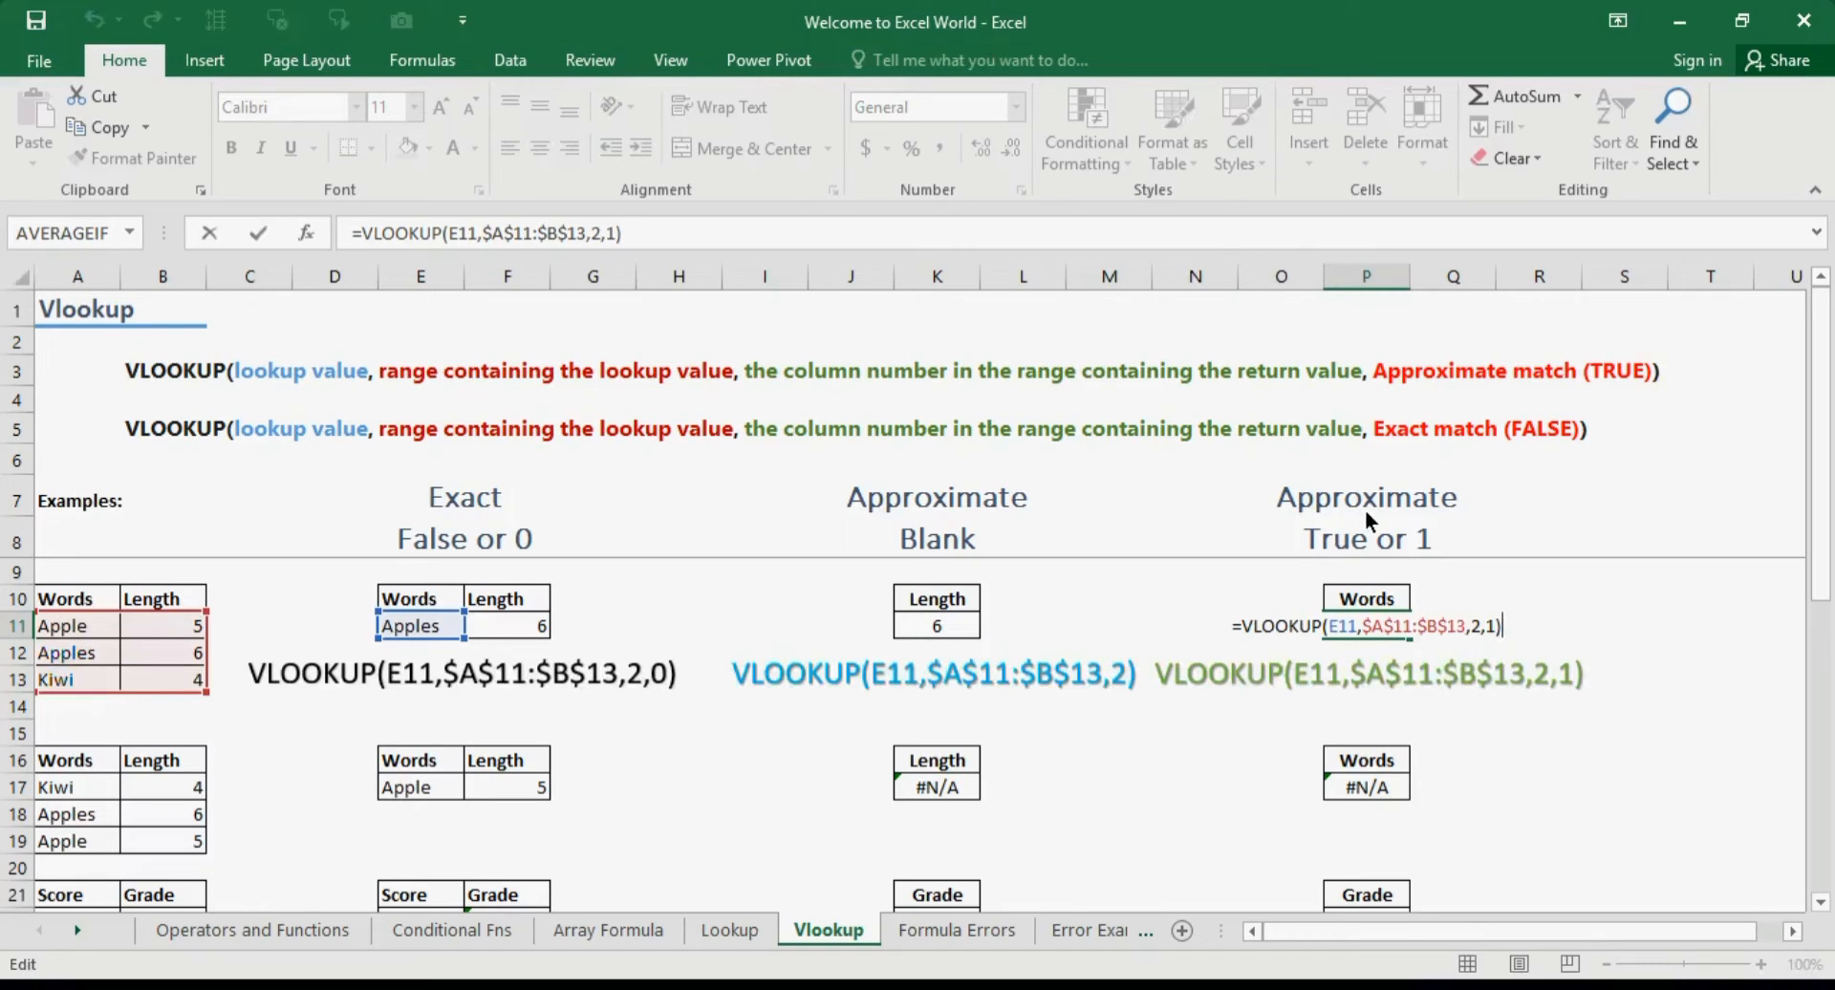
{"action": "key", "text": "Tab"}
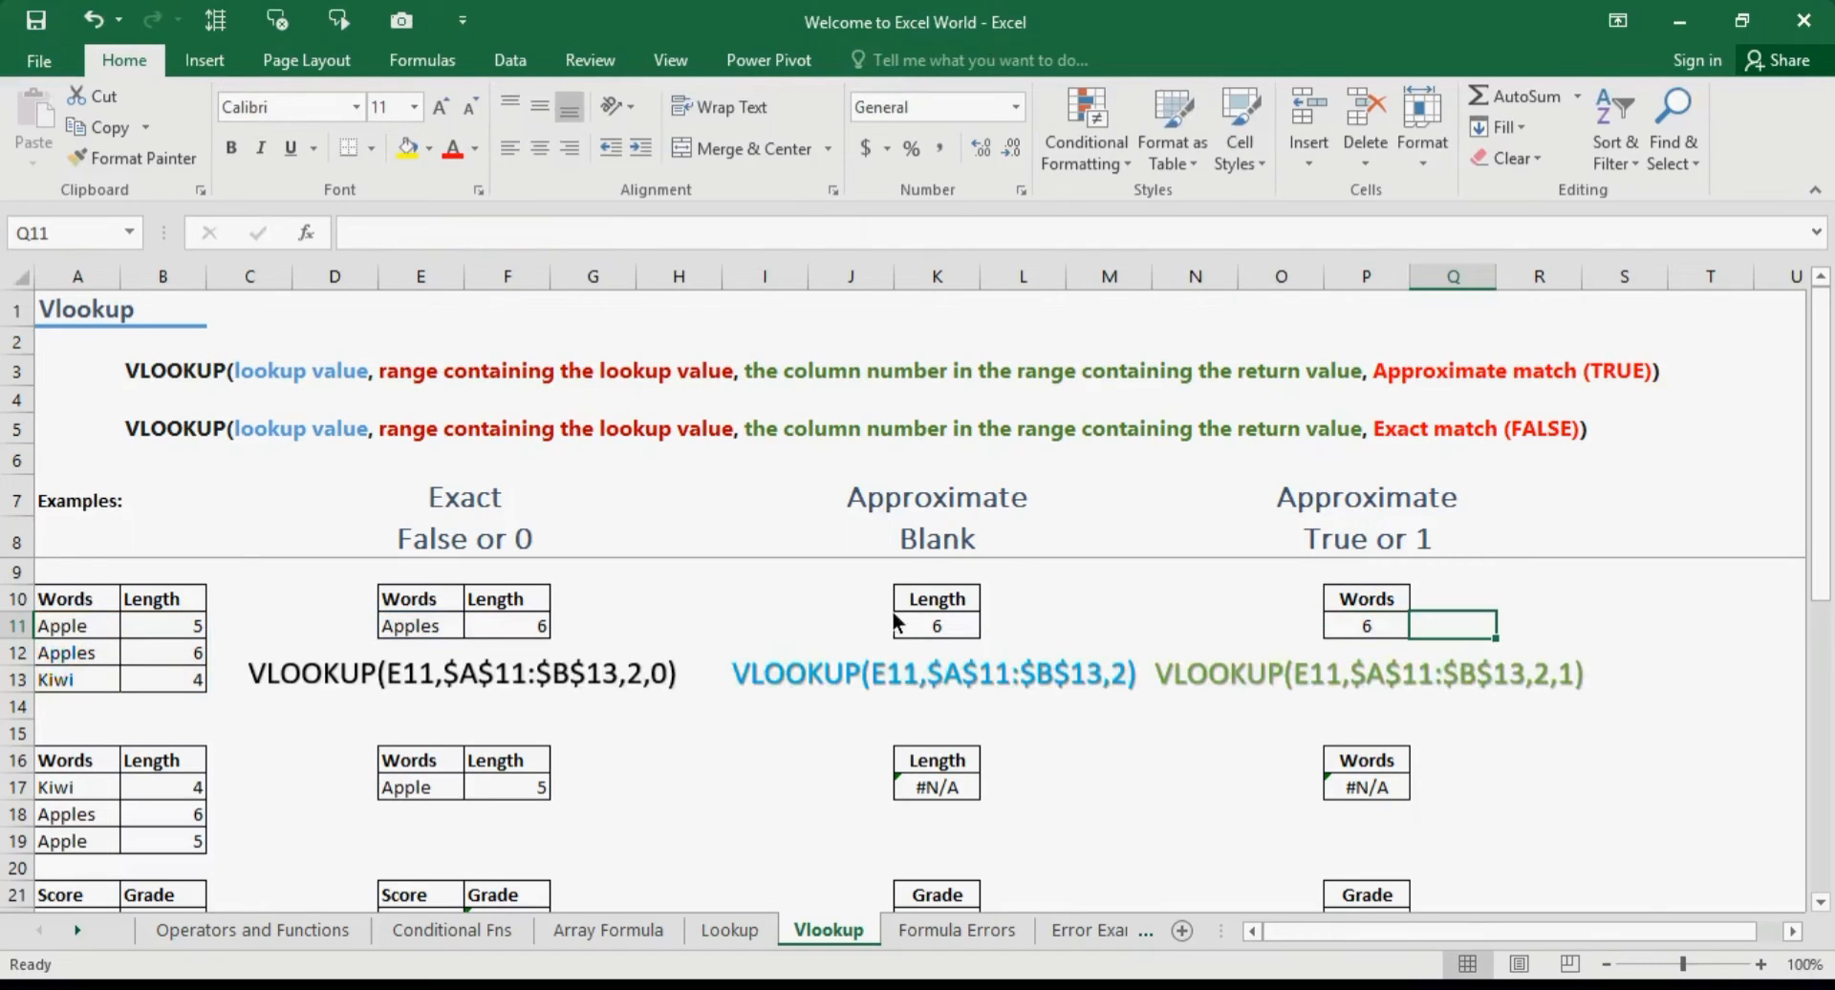
{"action": "left_click", "coordinate": [524, 633]}
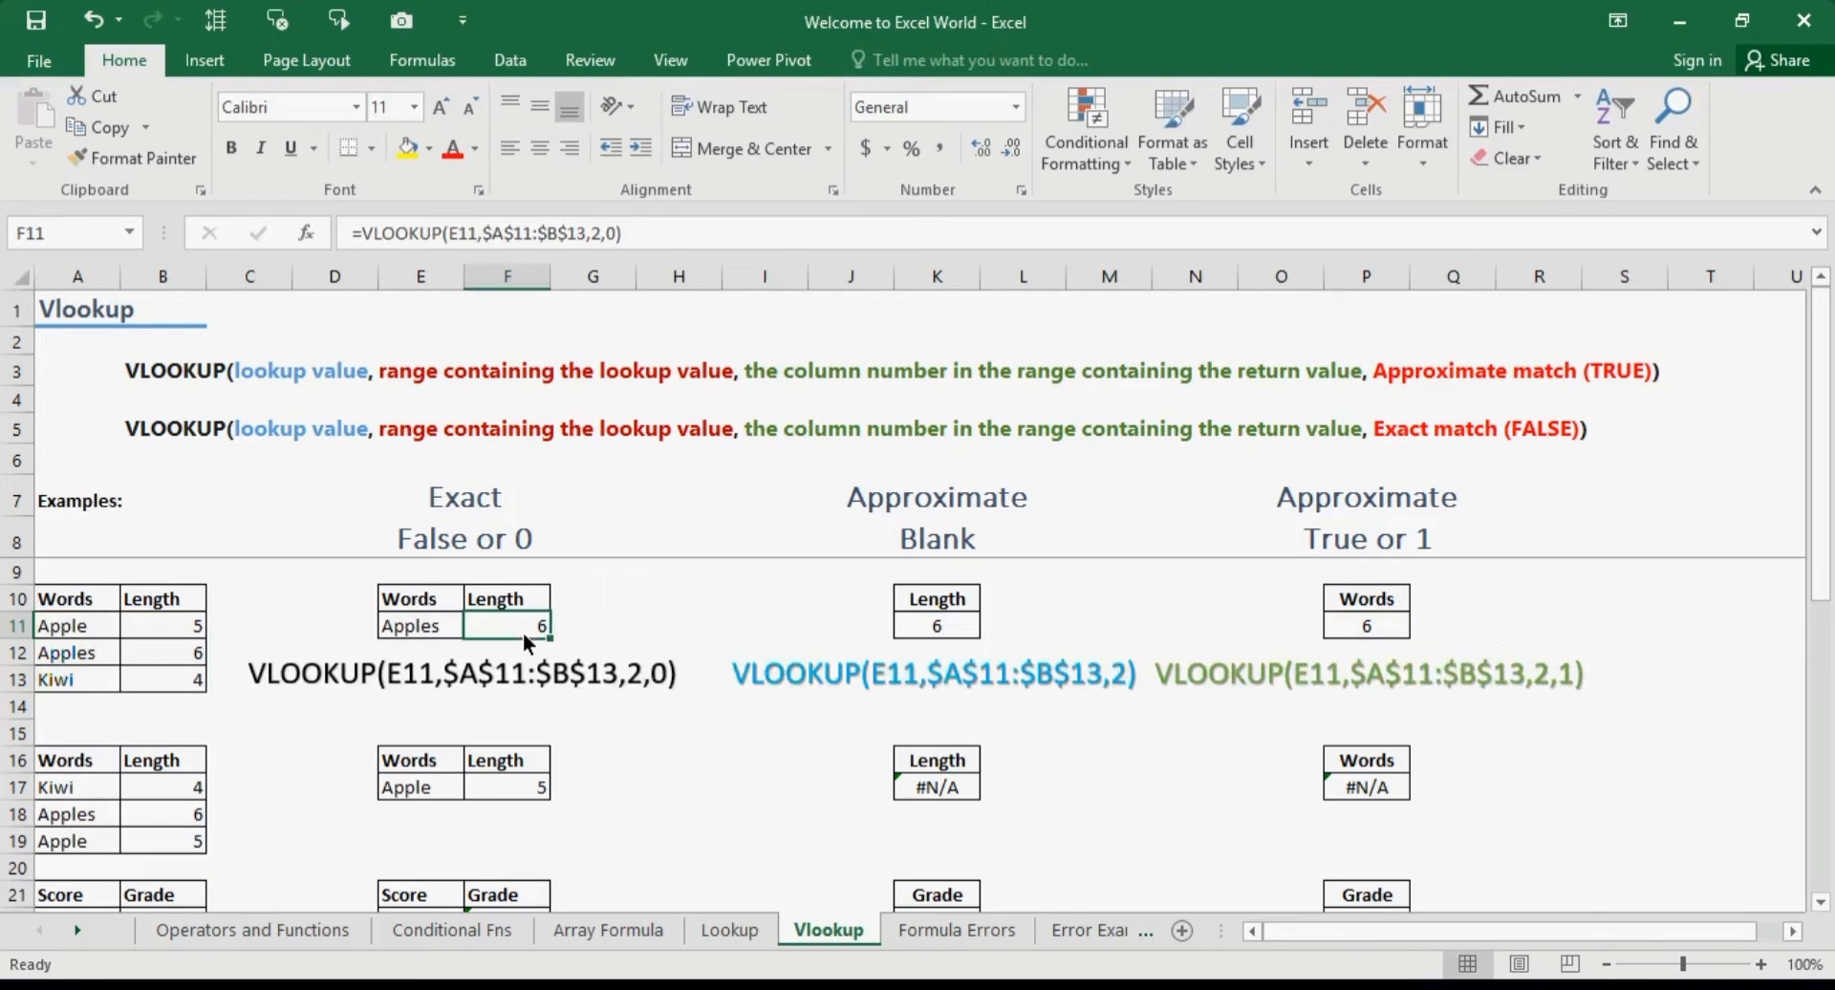
Check the approximate-match result in K17 against the order of the words in A17:A19.
{"action": "left_click", "coordinate": [955, 798]}
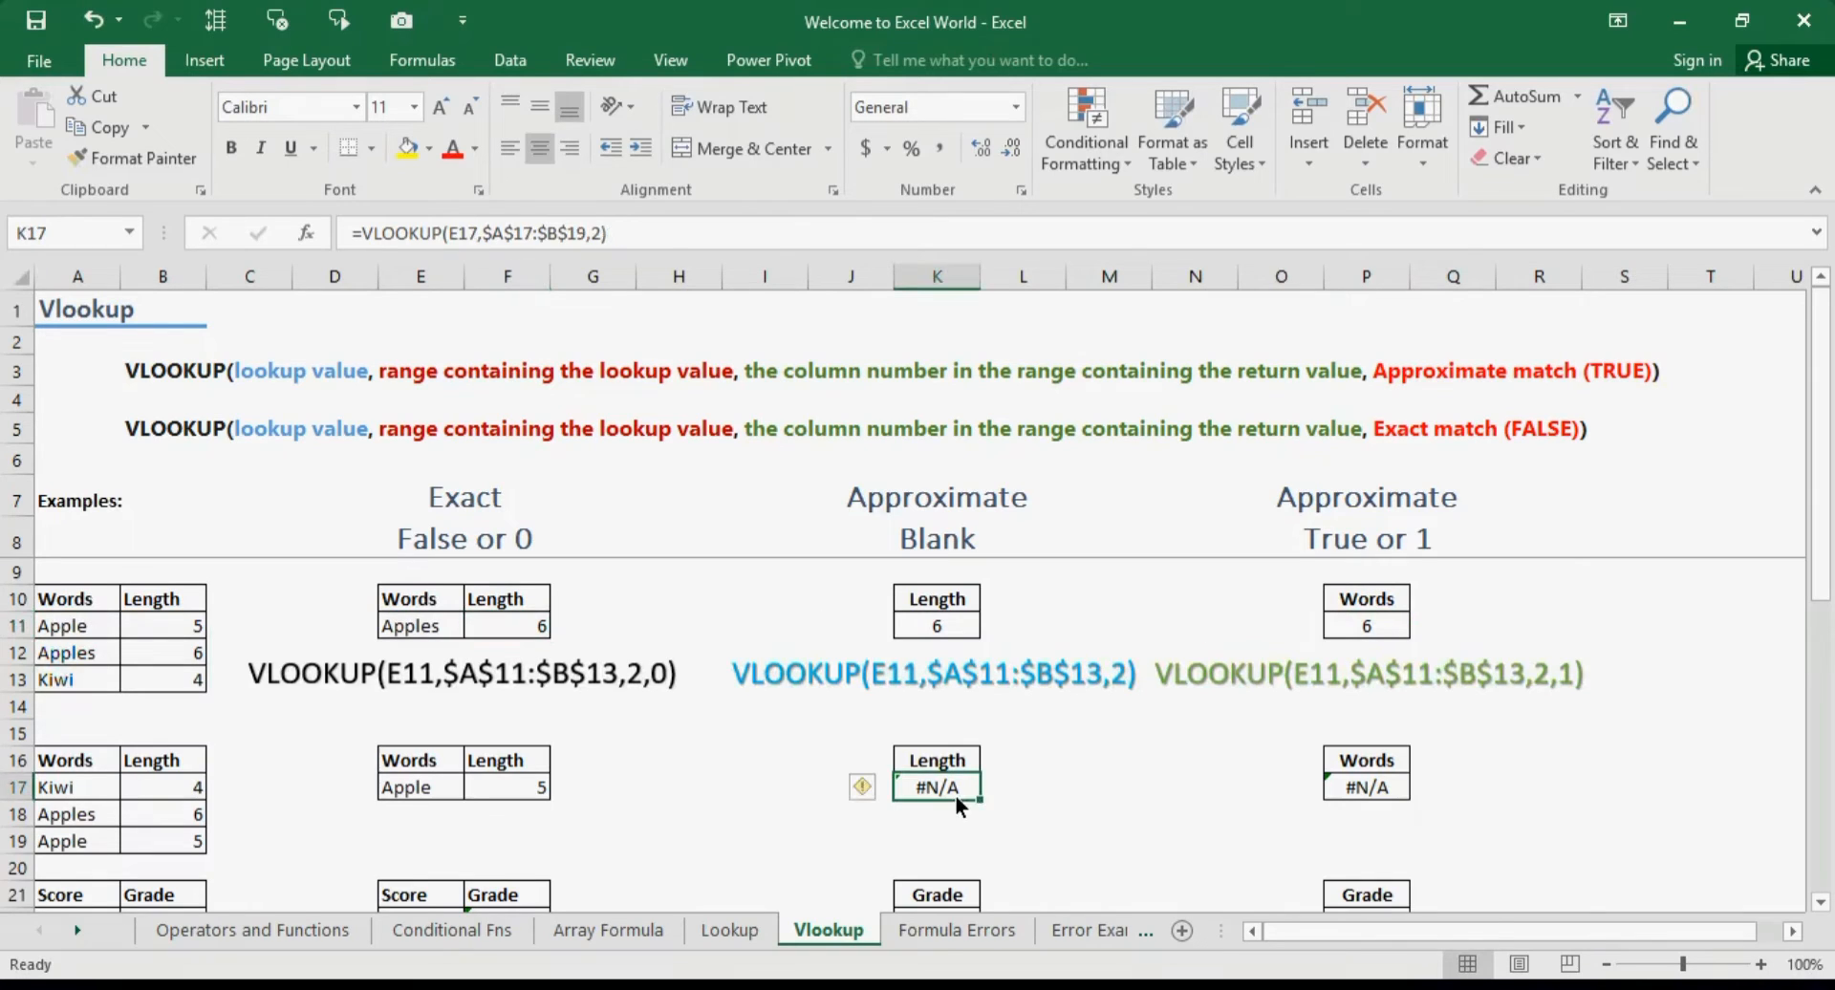
{"action": "left_click", "coordinate": [59, 762]}
{"action": "key", "text": "Down"}
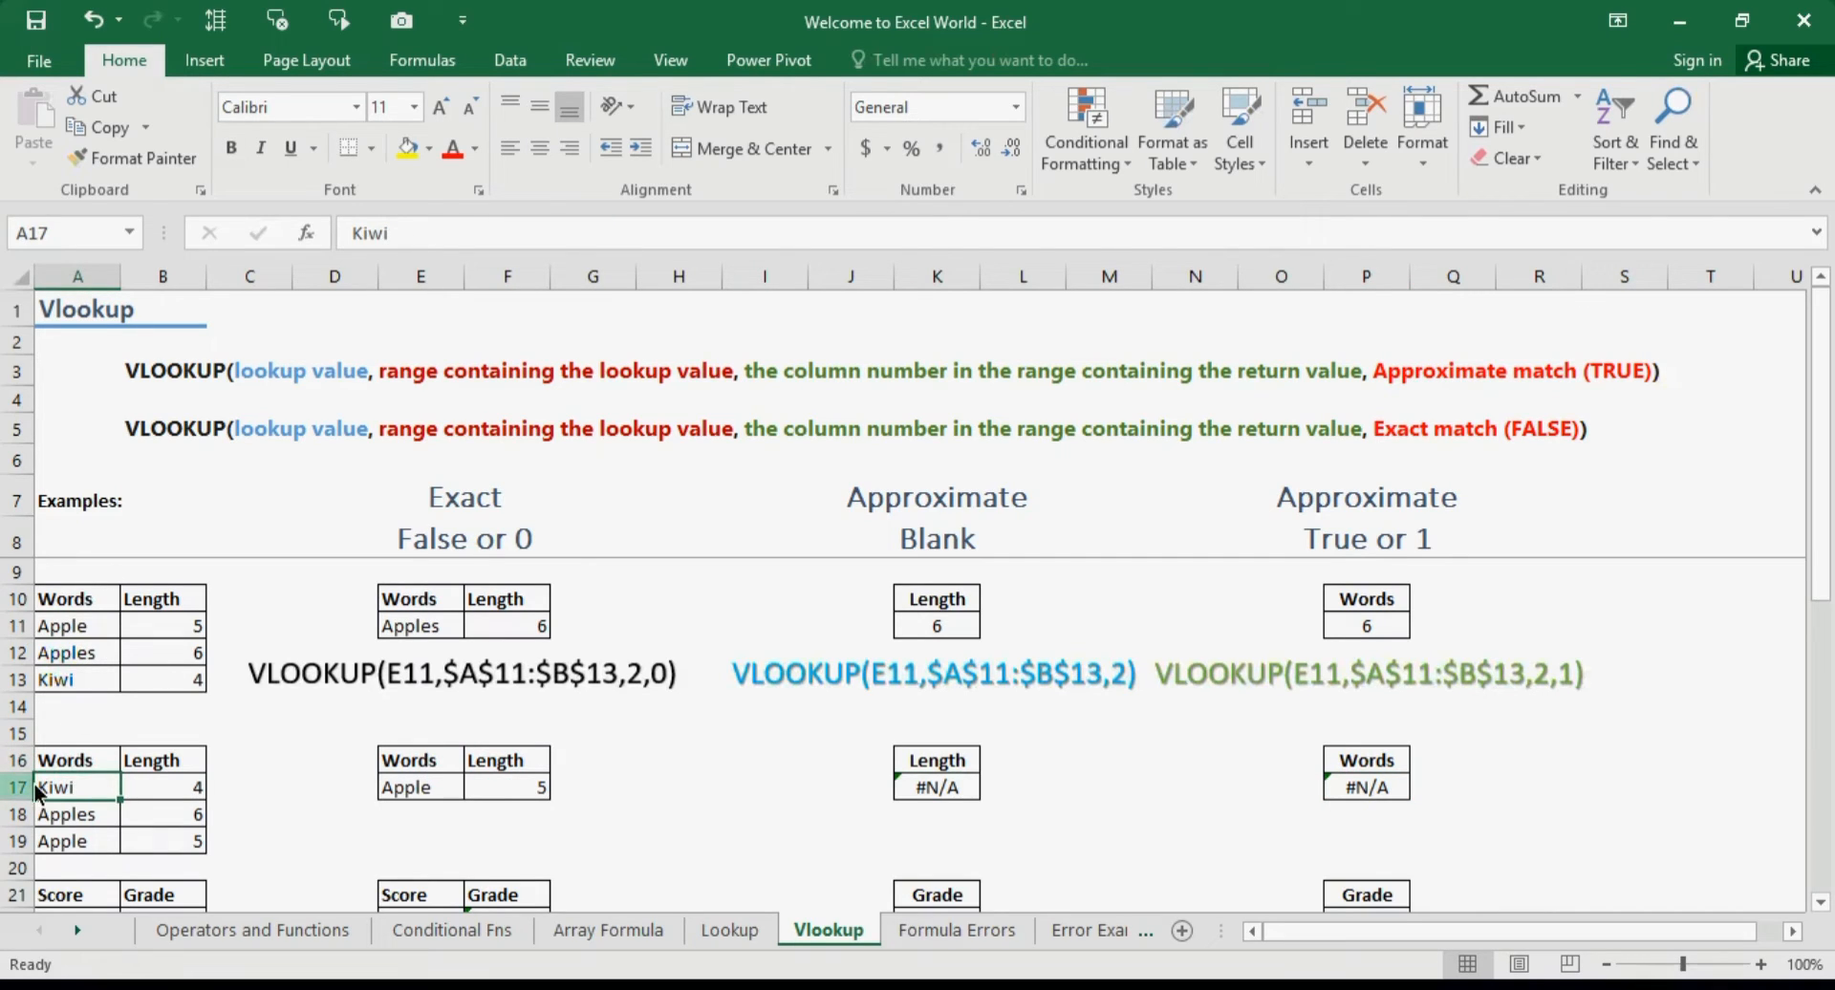
{"action": "left_click", "coordinate": [89, 816]}
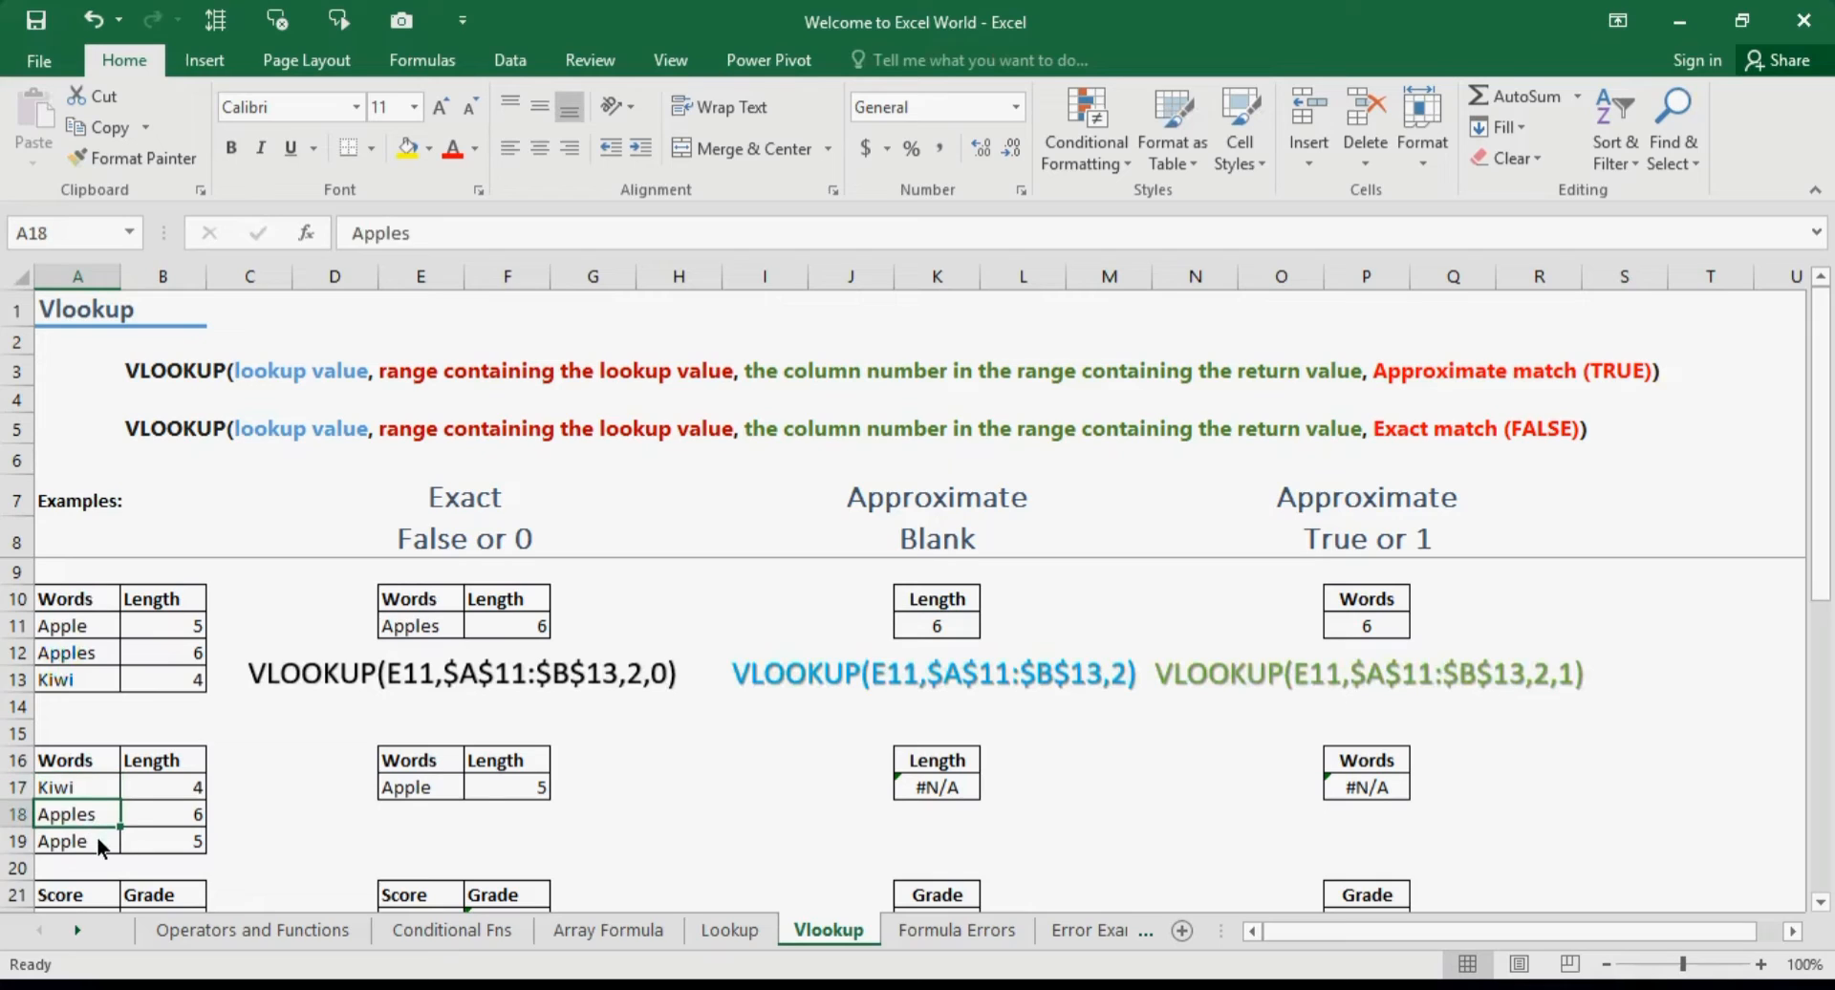
{"action": "left_click", "coordinate": [96, 835]}
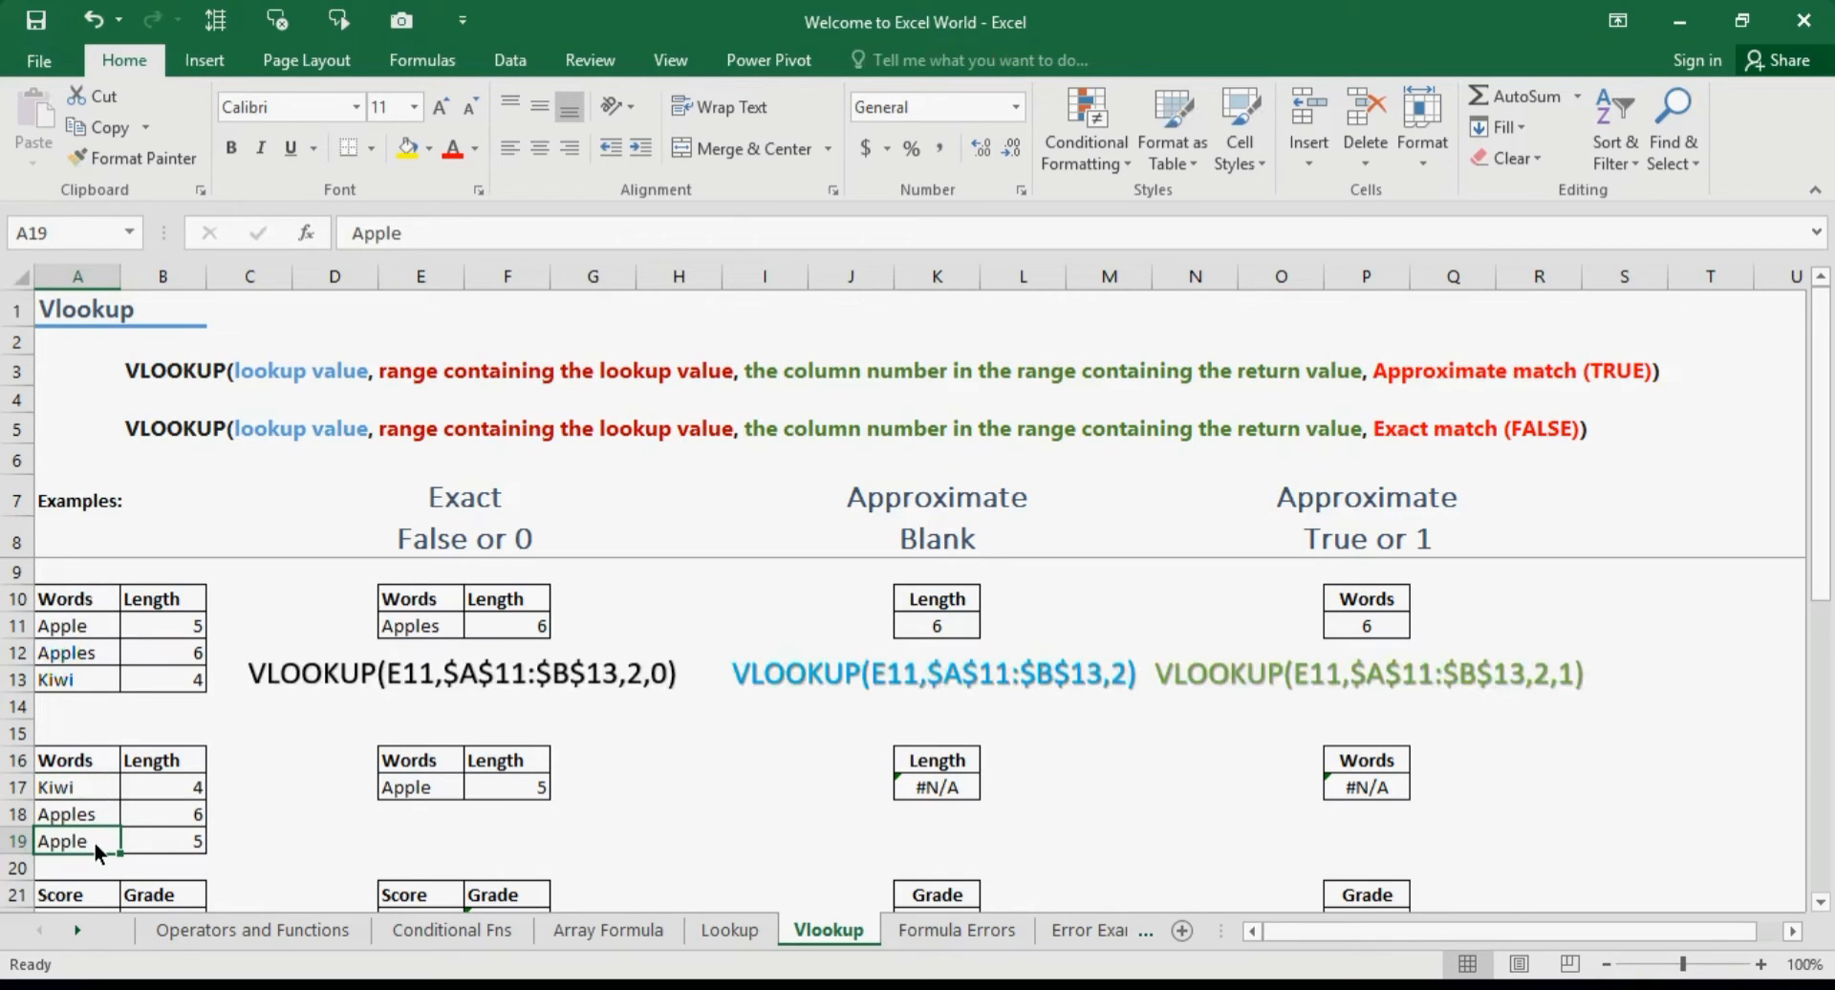
Inspect the second example's lookup word in E17 and its exact-match result in F17.
{"action": "left_click", "coordinate": [412, 789]}
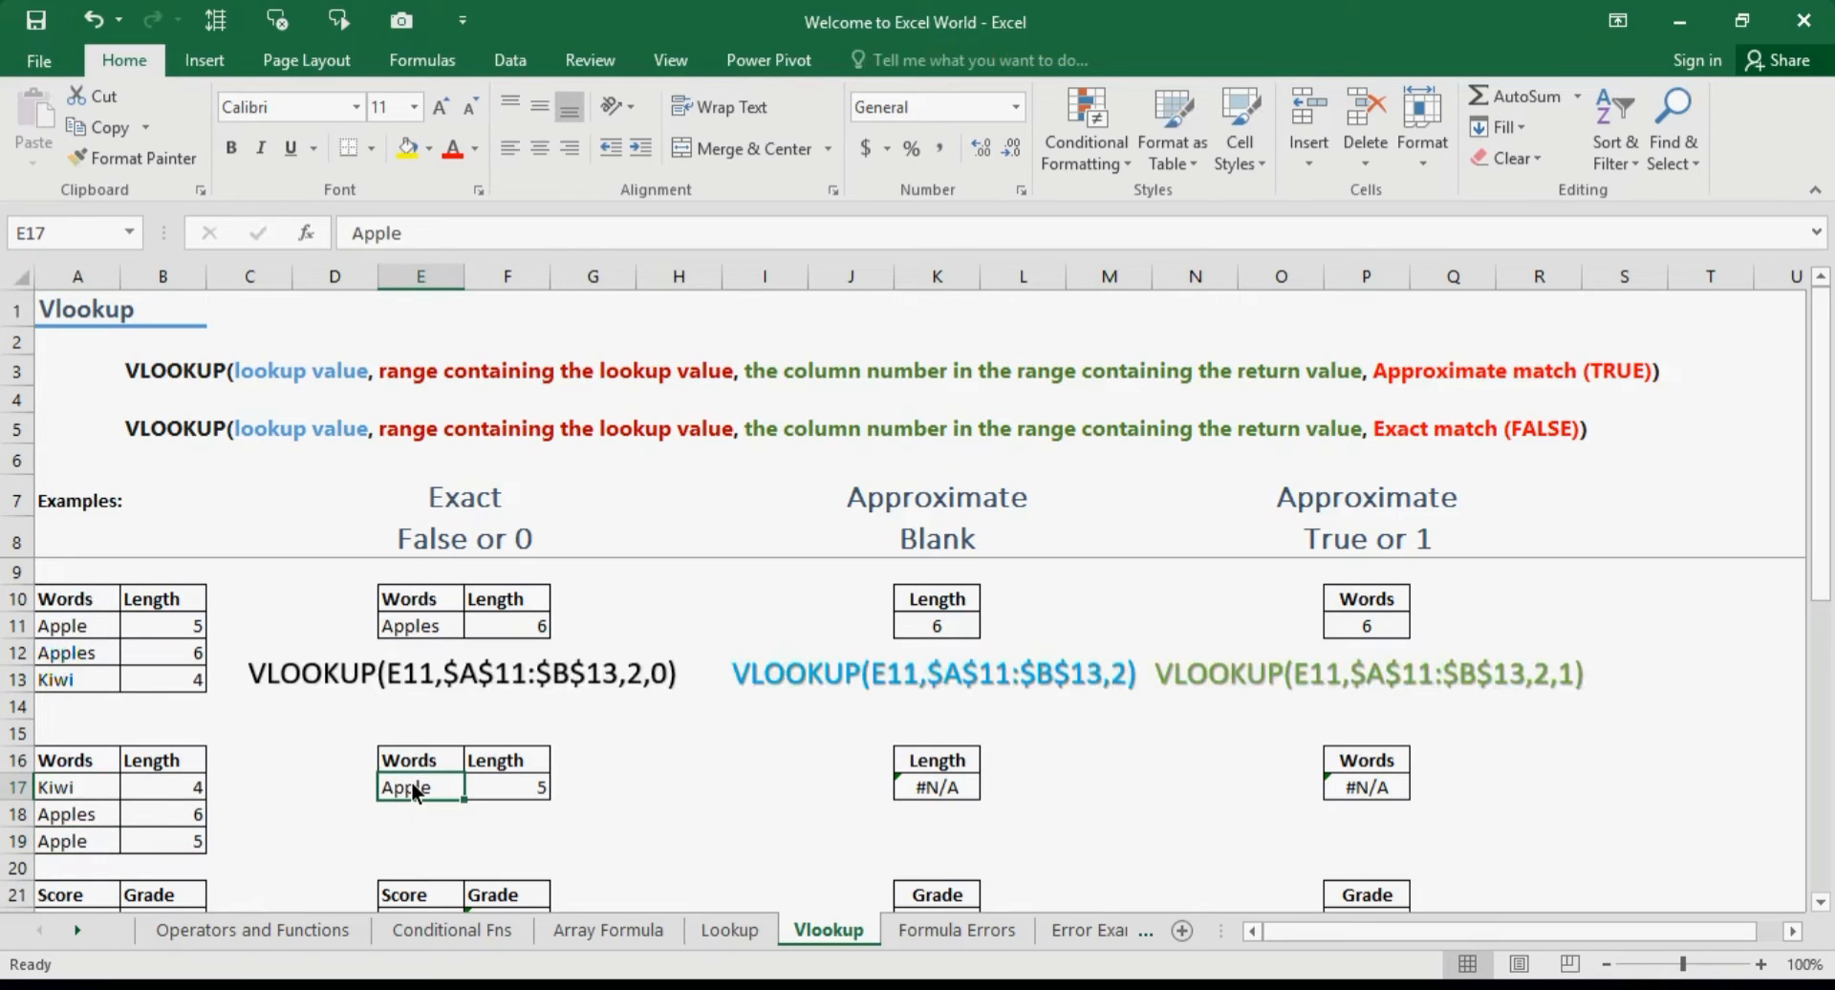
{"action": "key", "text": "Right"}
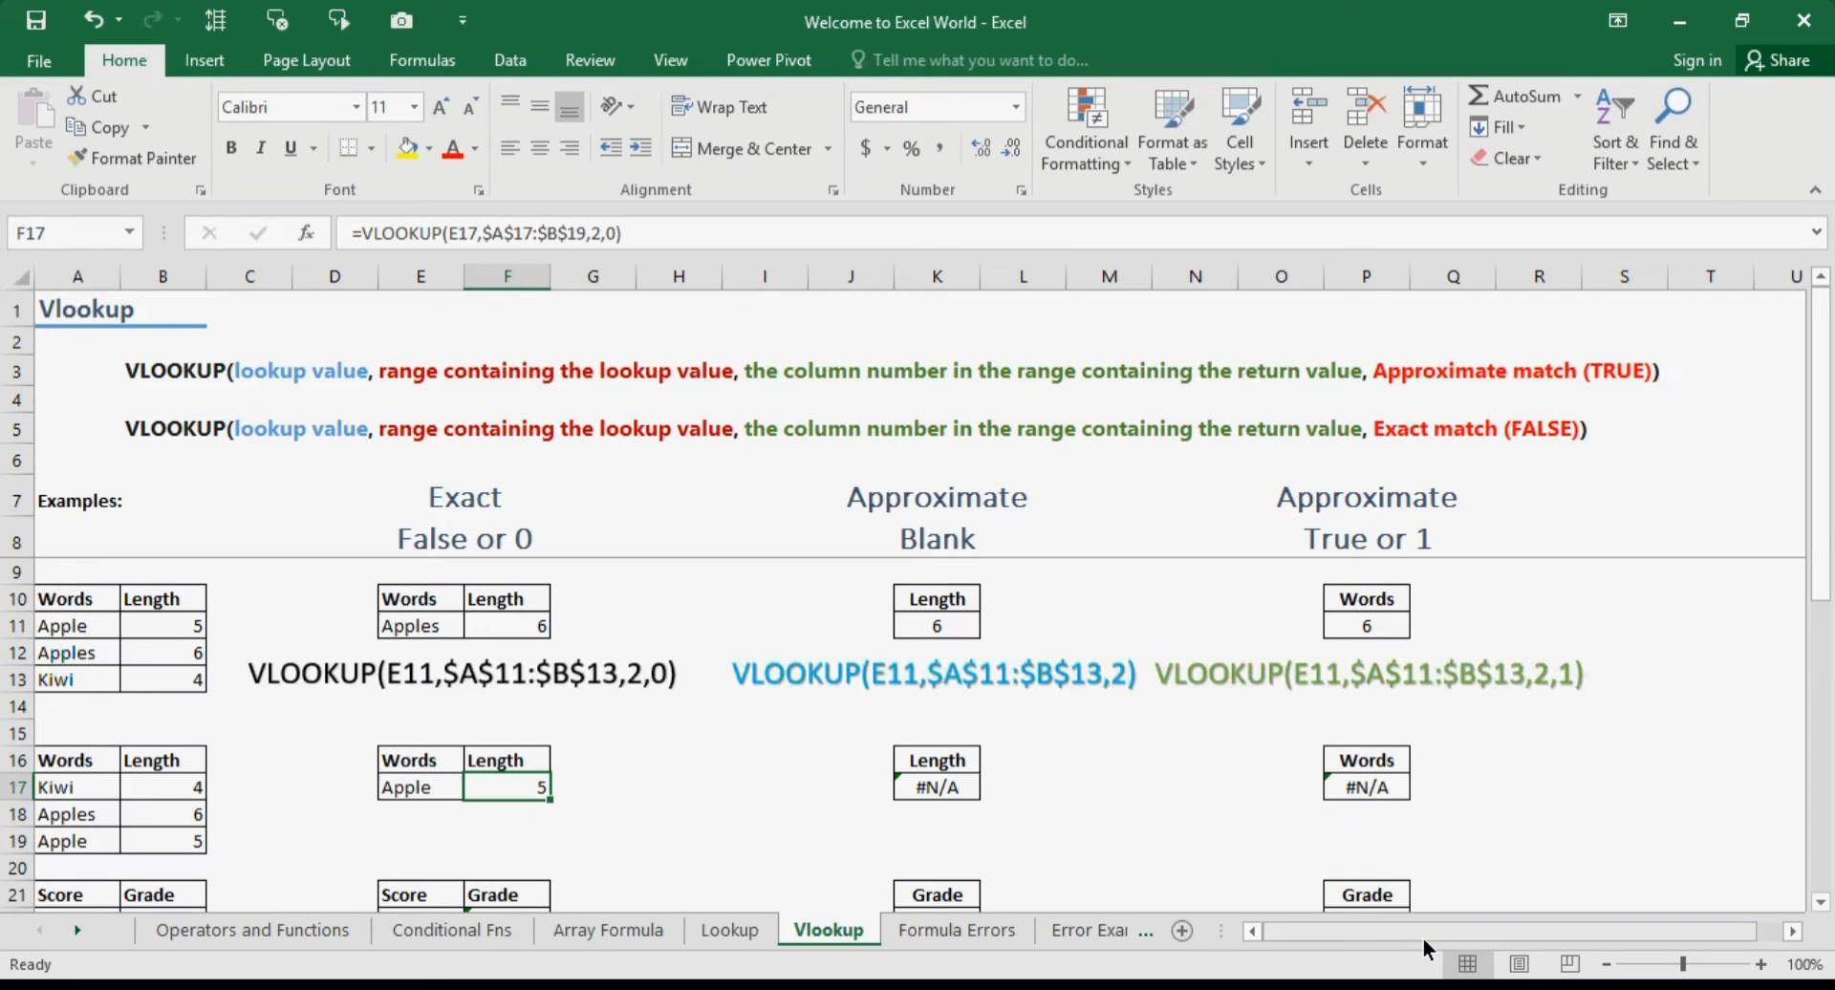
{"action": "key", "text": "Right"}
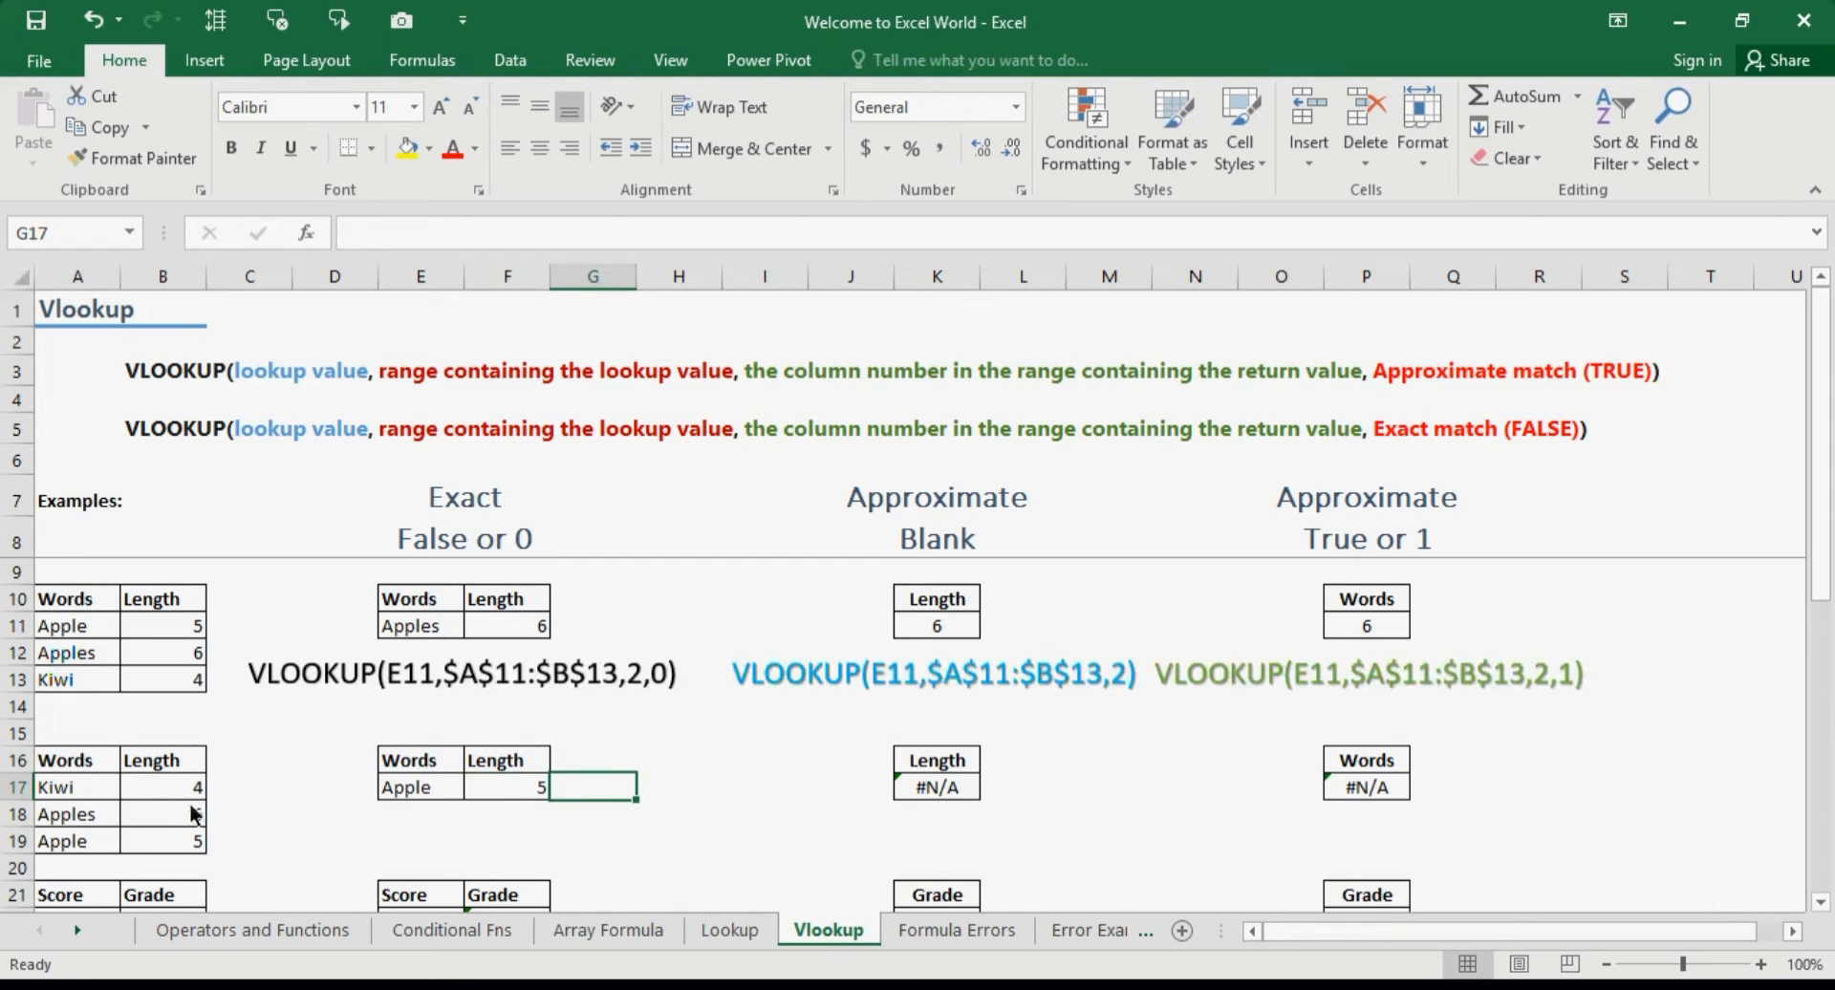
Set the Fail threshold score in A22 of the ascending score table to 0.
{"action": "left_click", "coordinate": [60, 806]}
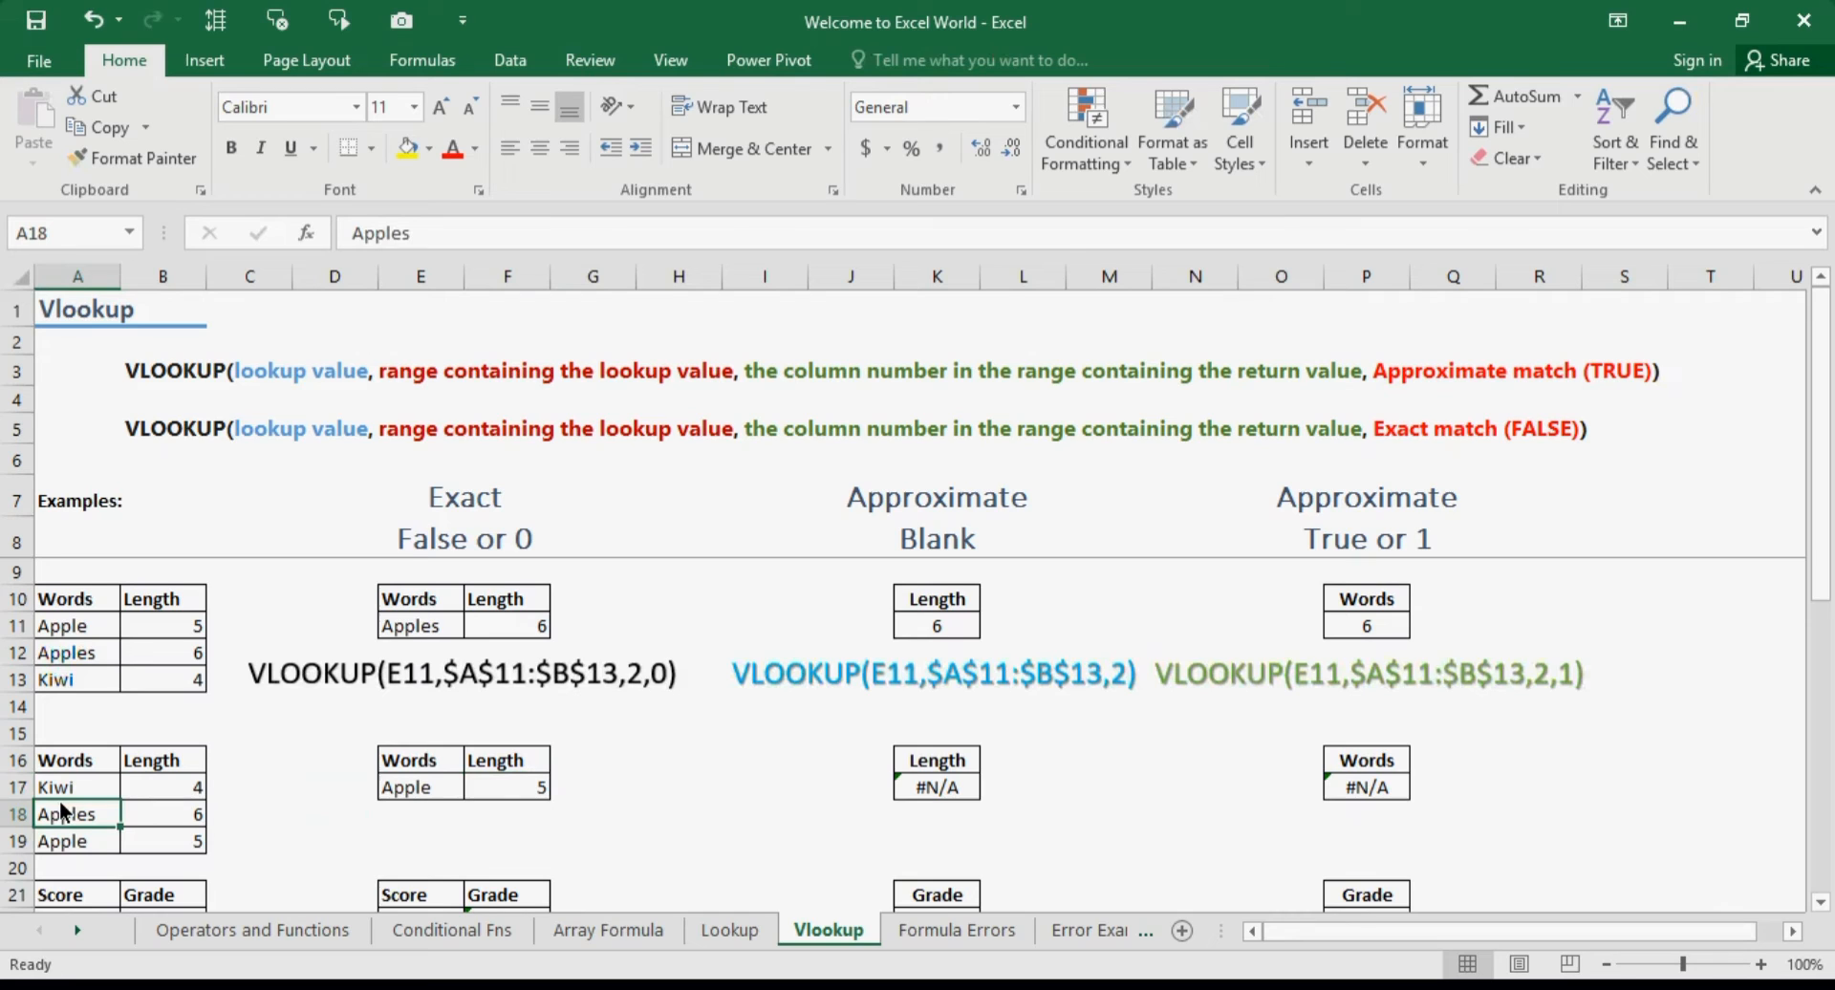
{"action": "key", "text": "Down"}
{"action": "key", "text": "Down"}
{"action": "key", "text": "Down"}
{"action": "key", "text": "Down"}
{"action": "key", "text": "Down"}
{"action": "key", "text": "Down"}
{"action": "key", "text": "Down"}
{"action": "key", "text": "Down"}
{"action": "key", "text": "Down"}
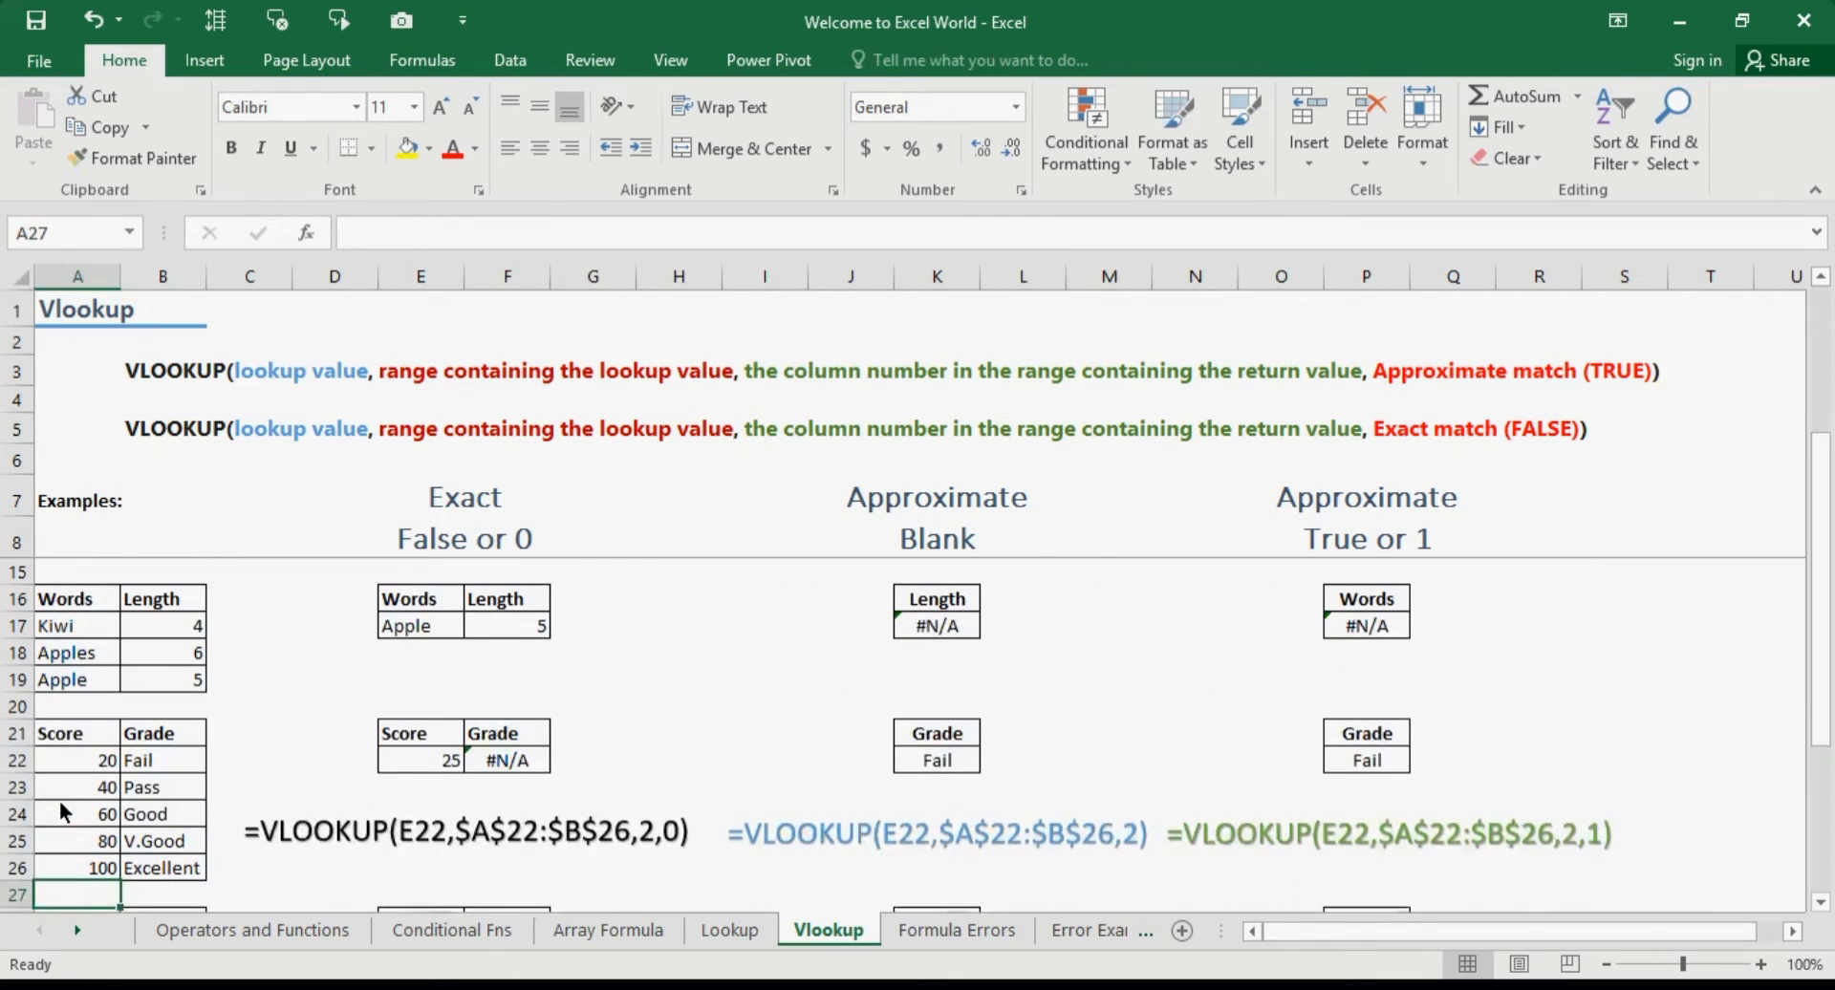
{"action": "key", "text": "Down"}
{"action": "key", "text": "Down"}
{"action": "key", "text": "Down"}
{"action": "key", "text": "Down"}
{"action": "key", "text": "Down"}
{"action": "key", "text": "Down"}
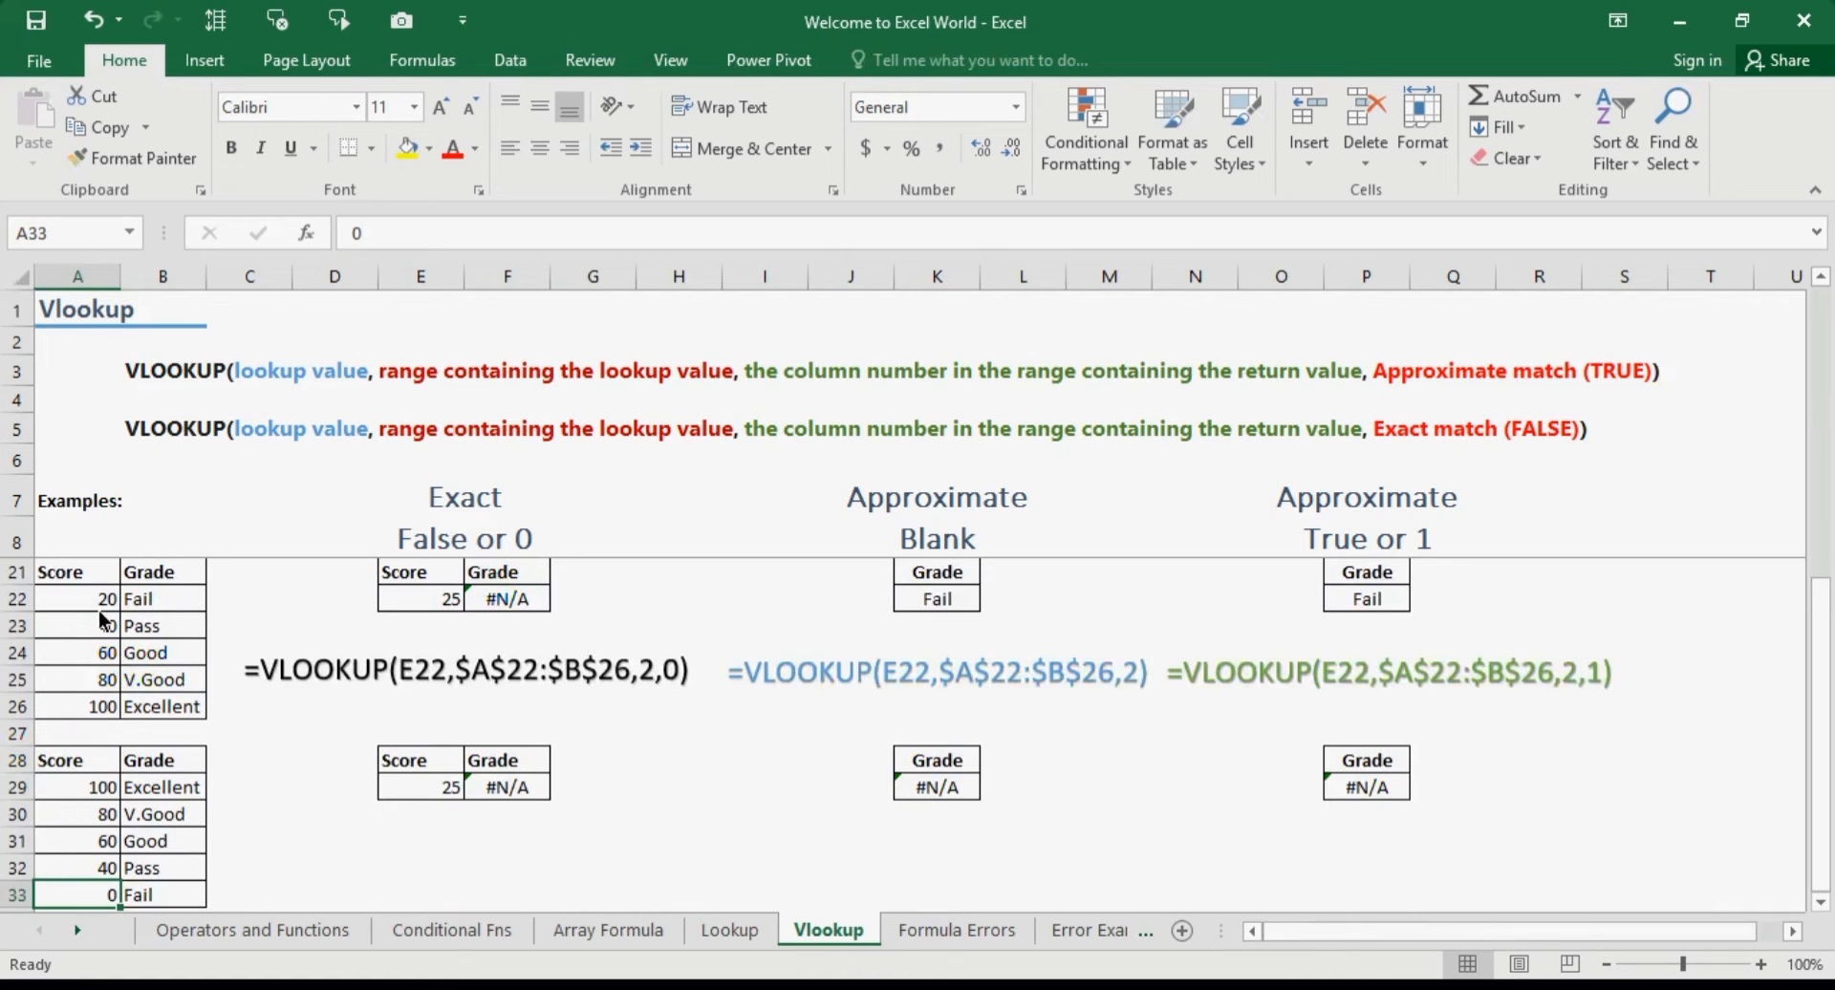
{"action": "left_click", "coordinate": [90, 584]}
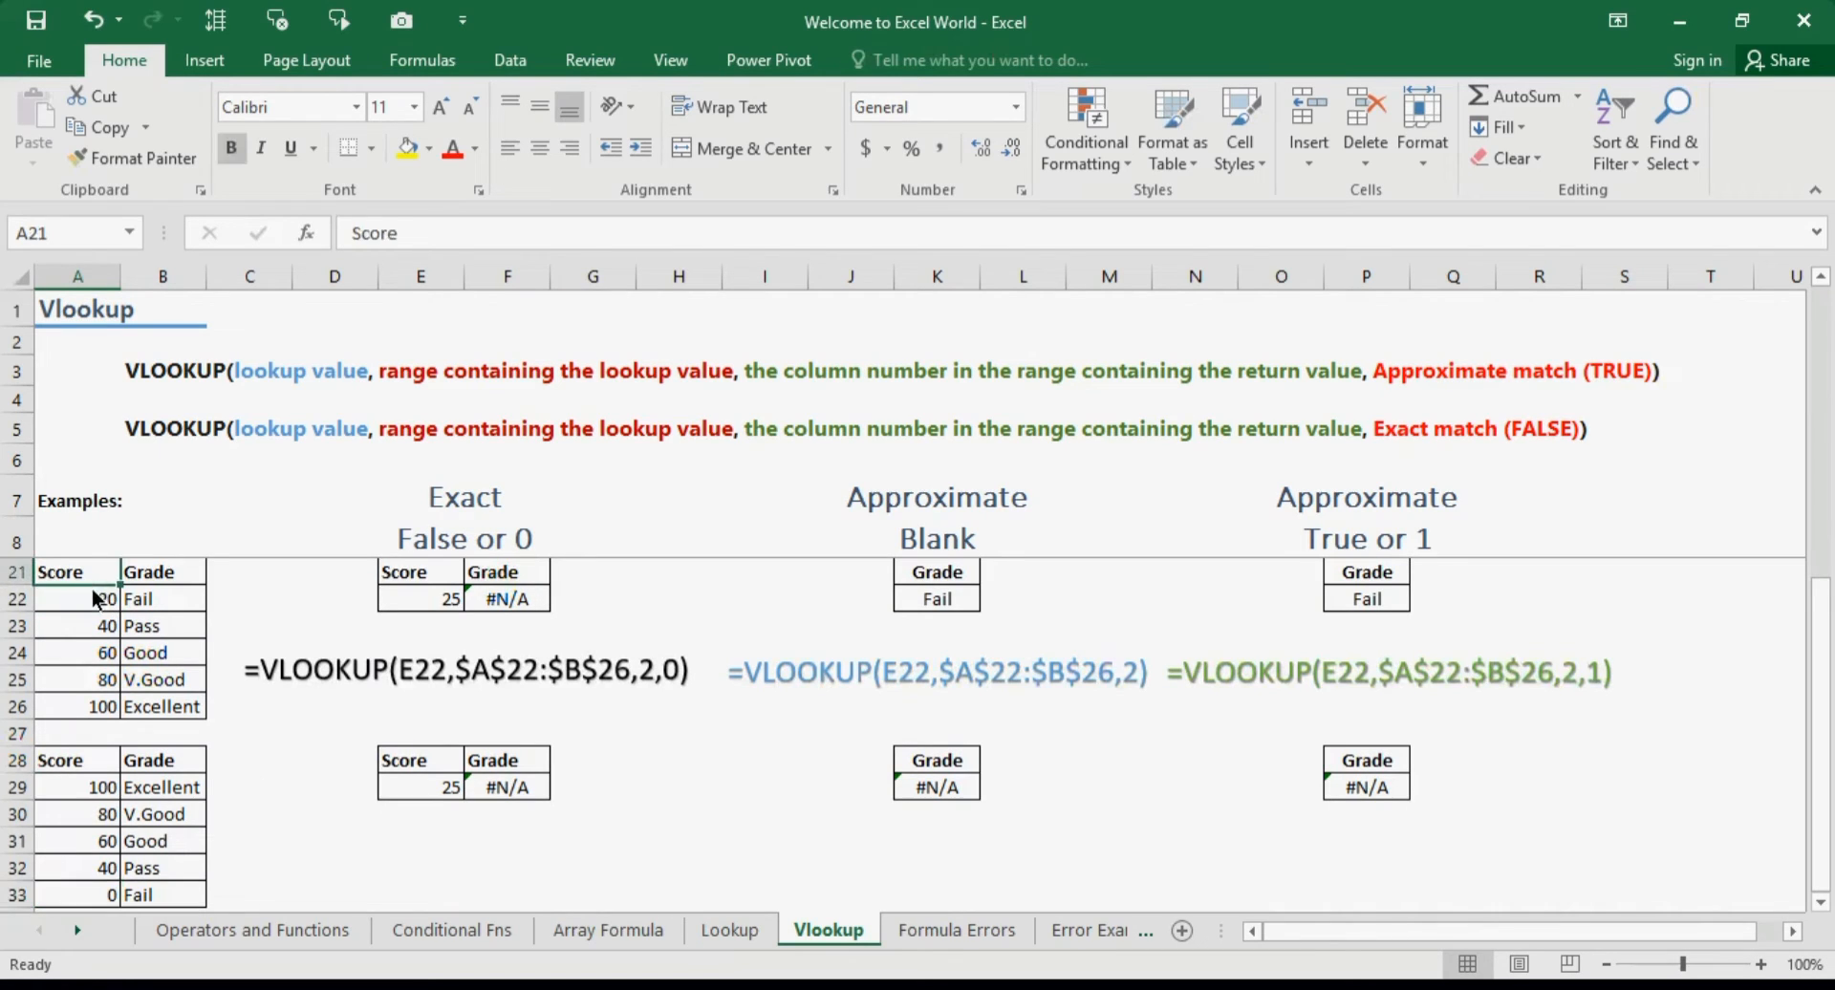
{"action": "left_click", "coordinate": [96, 594]}
{"action": "type", "text": "0"}
{"action": "key", "text": "Tab"}
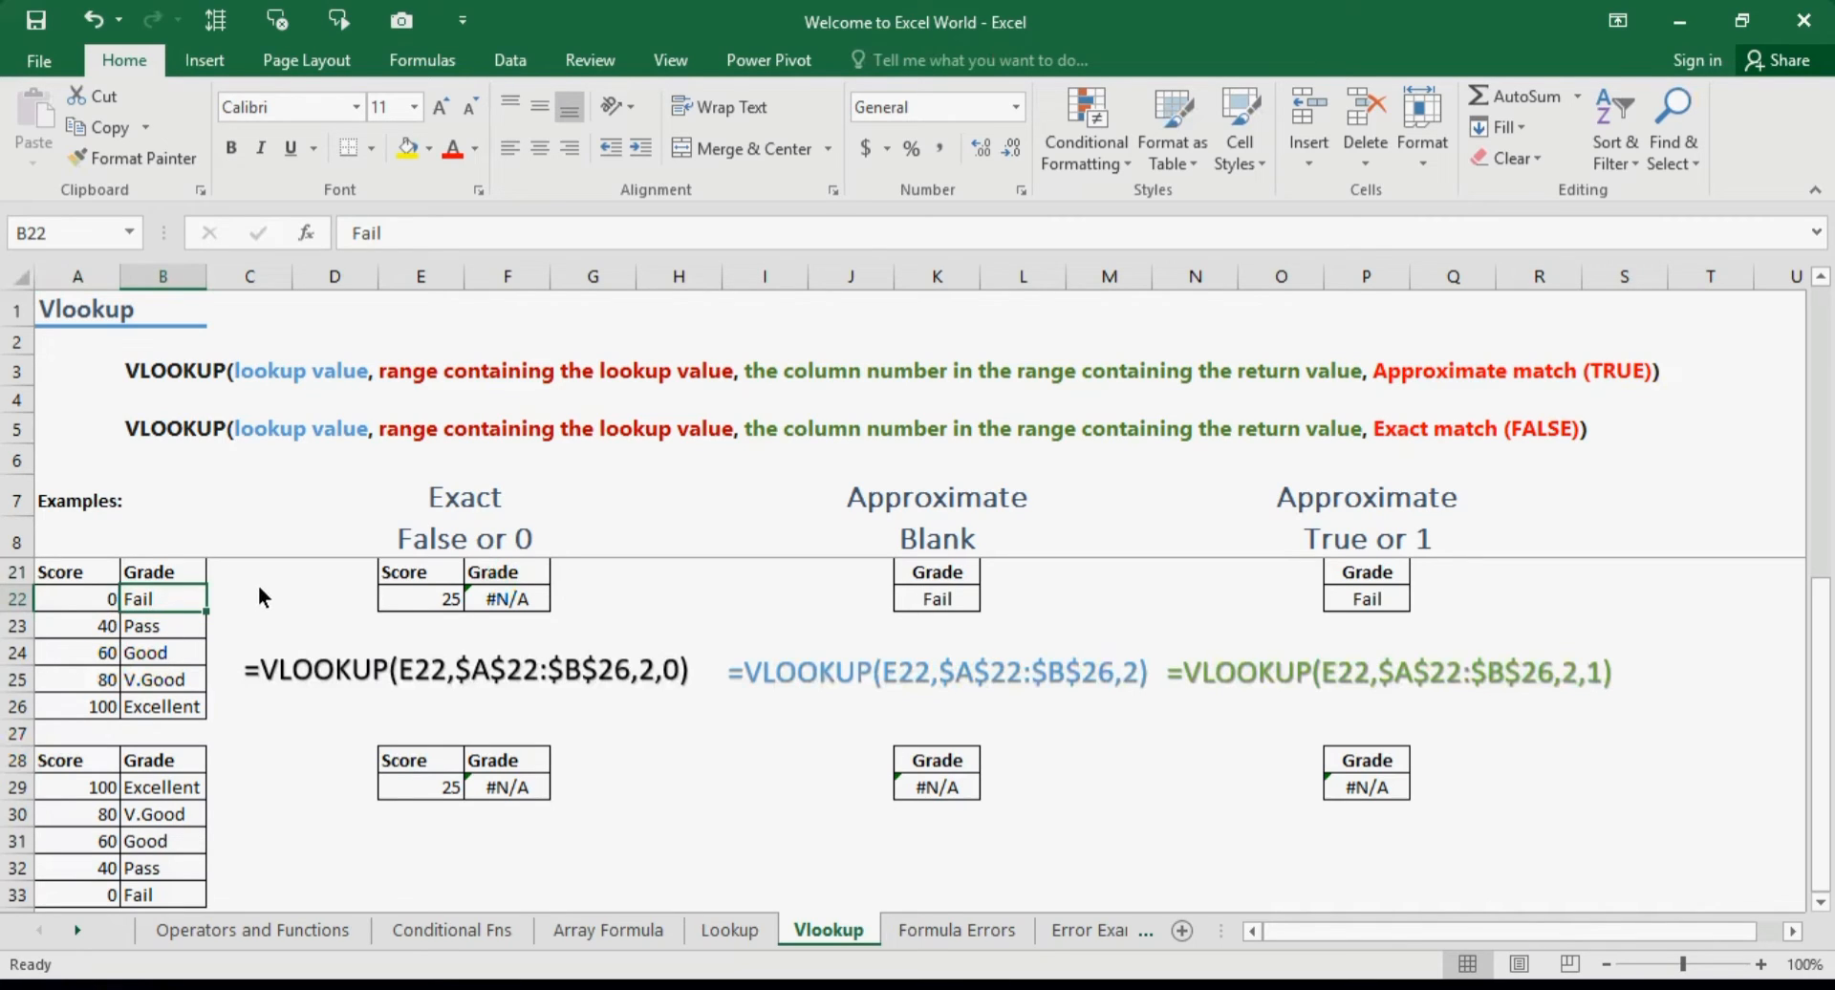
Review the ascending score thresholds and their grades in A22:B26.
{"action": "left_click", "coordinate": [101, 658]}
{"action": "left_click", "coordinate": [181, 649]}
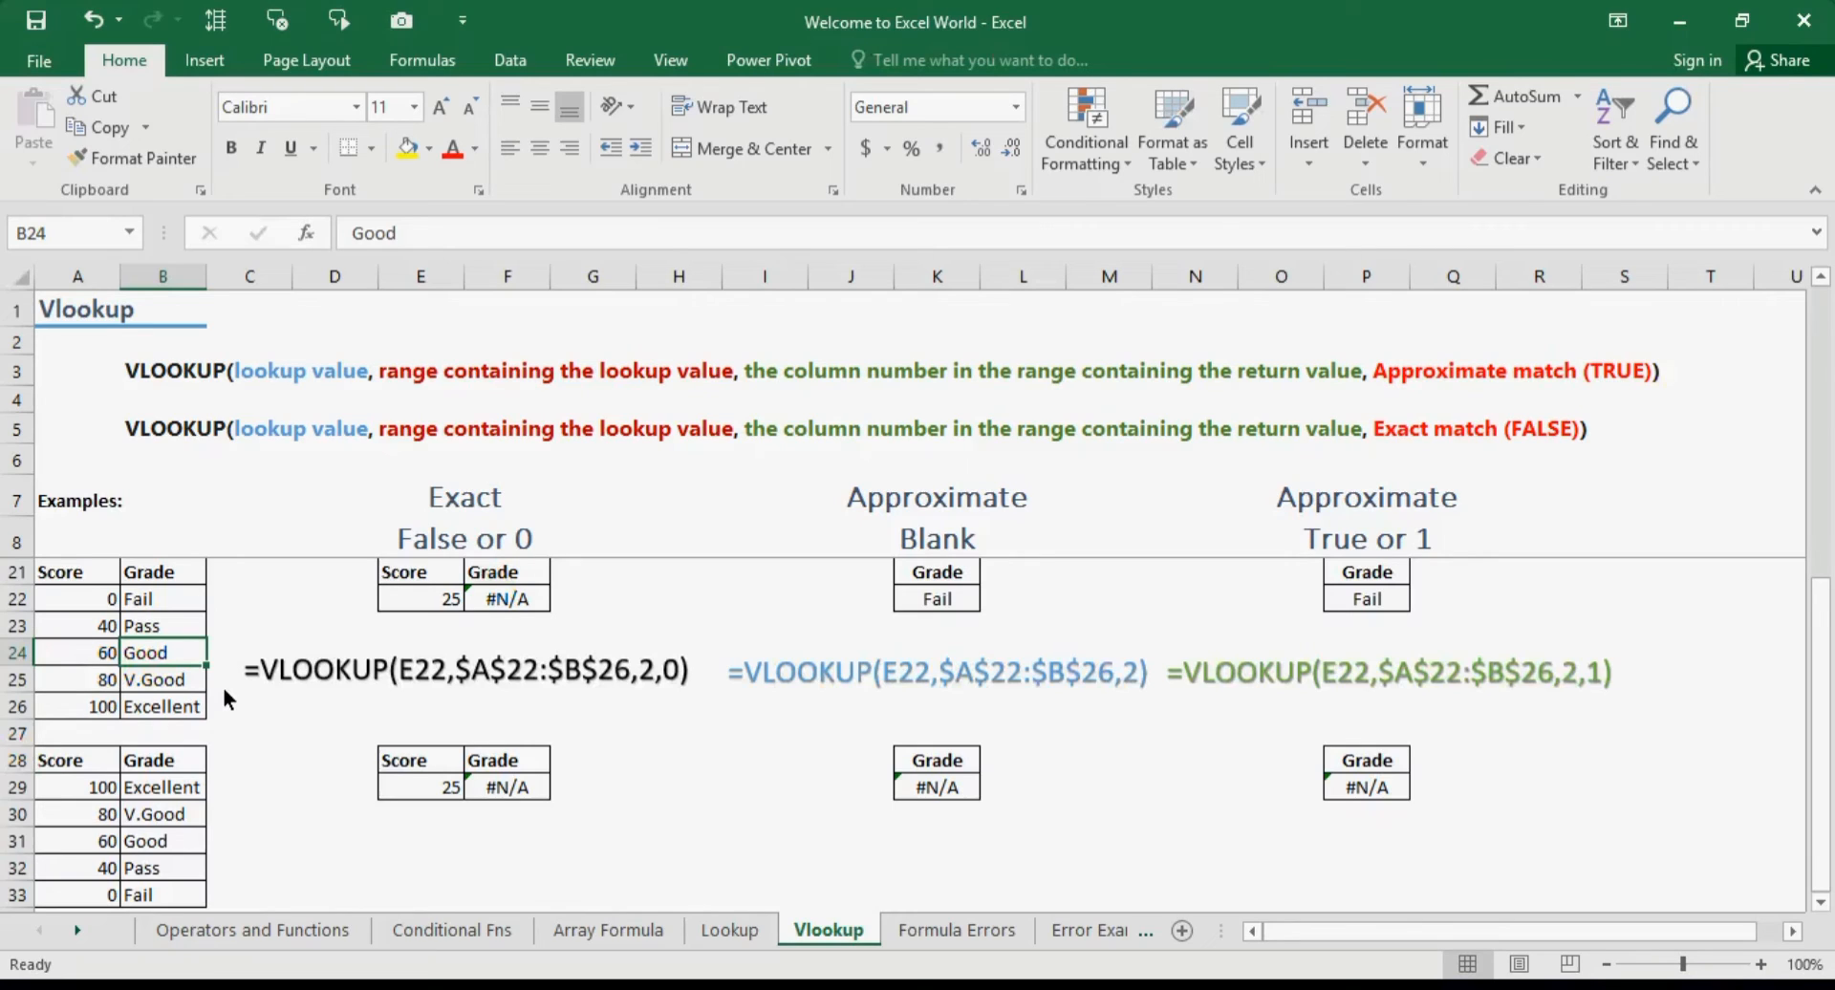
{"action": "left_click", "coordinate": [580, 603]}
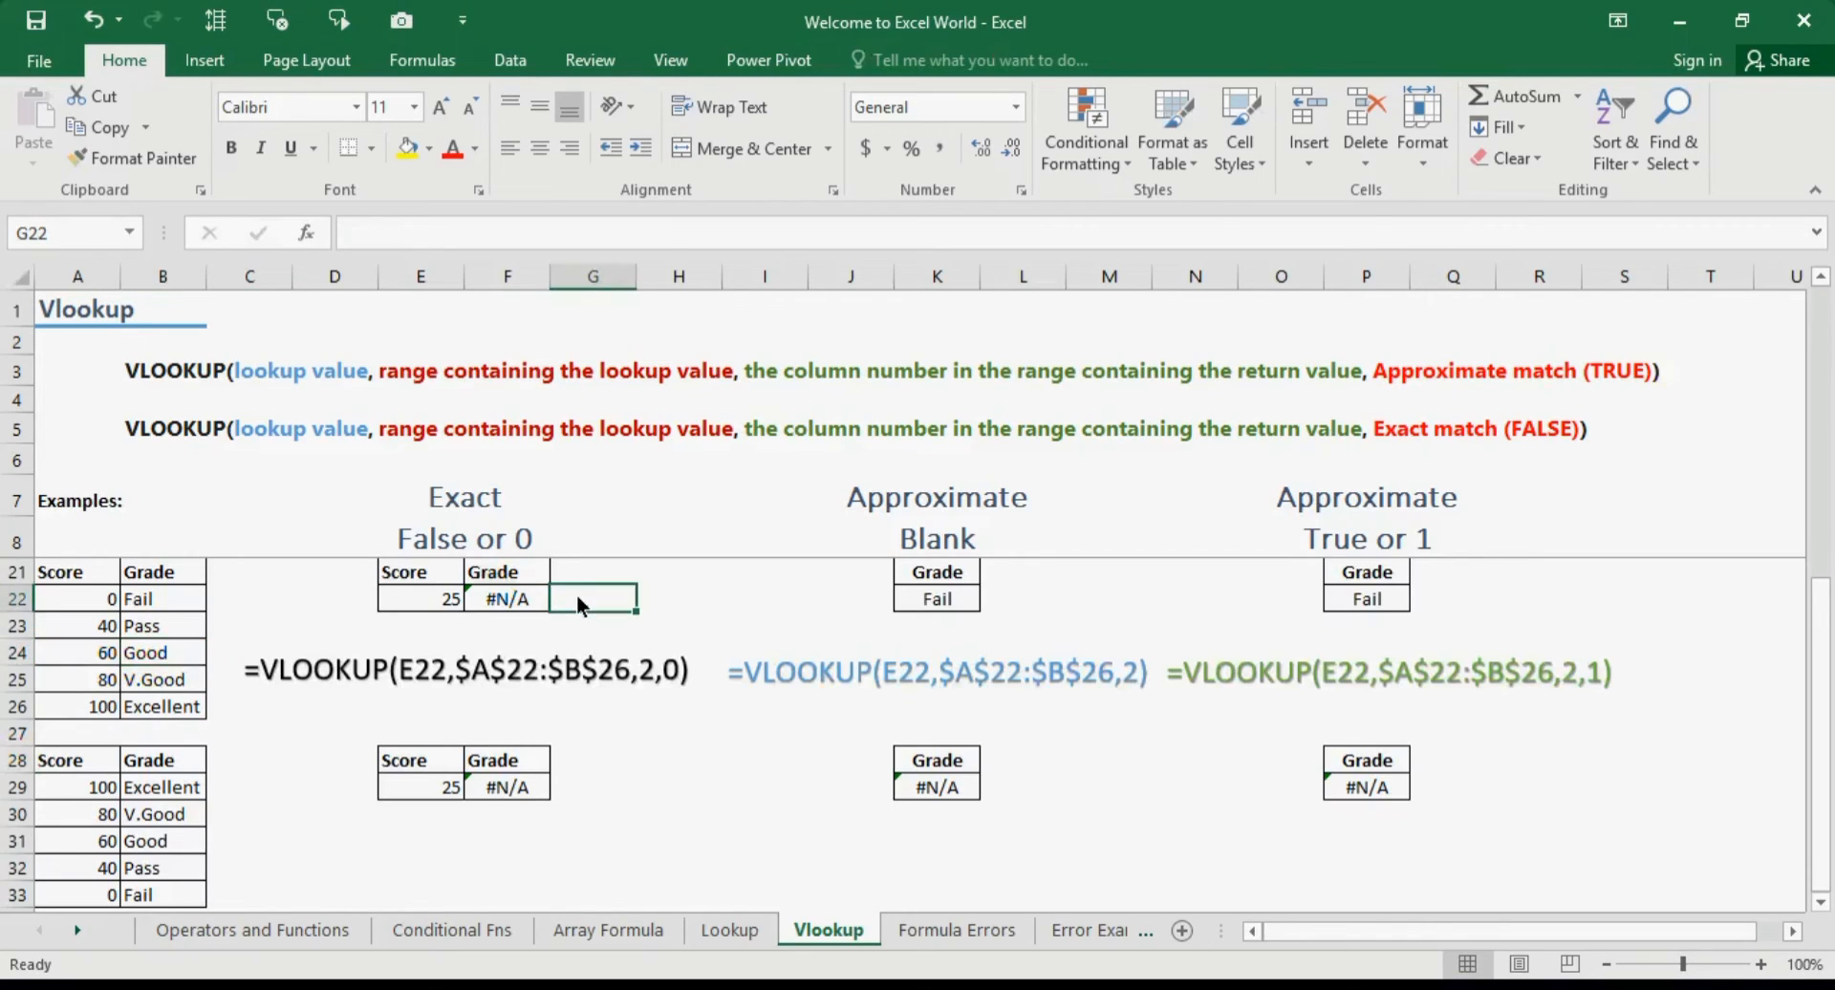
{"action": "left_click", "coordinate": [96, 606]}
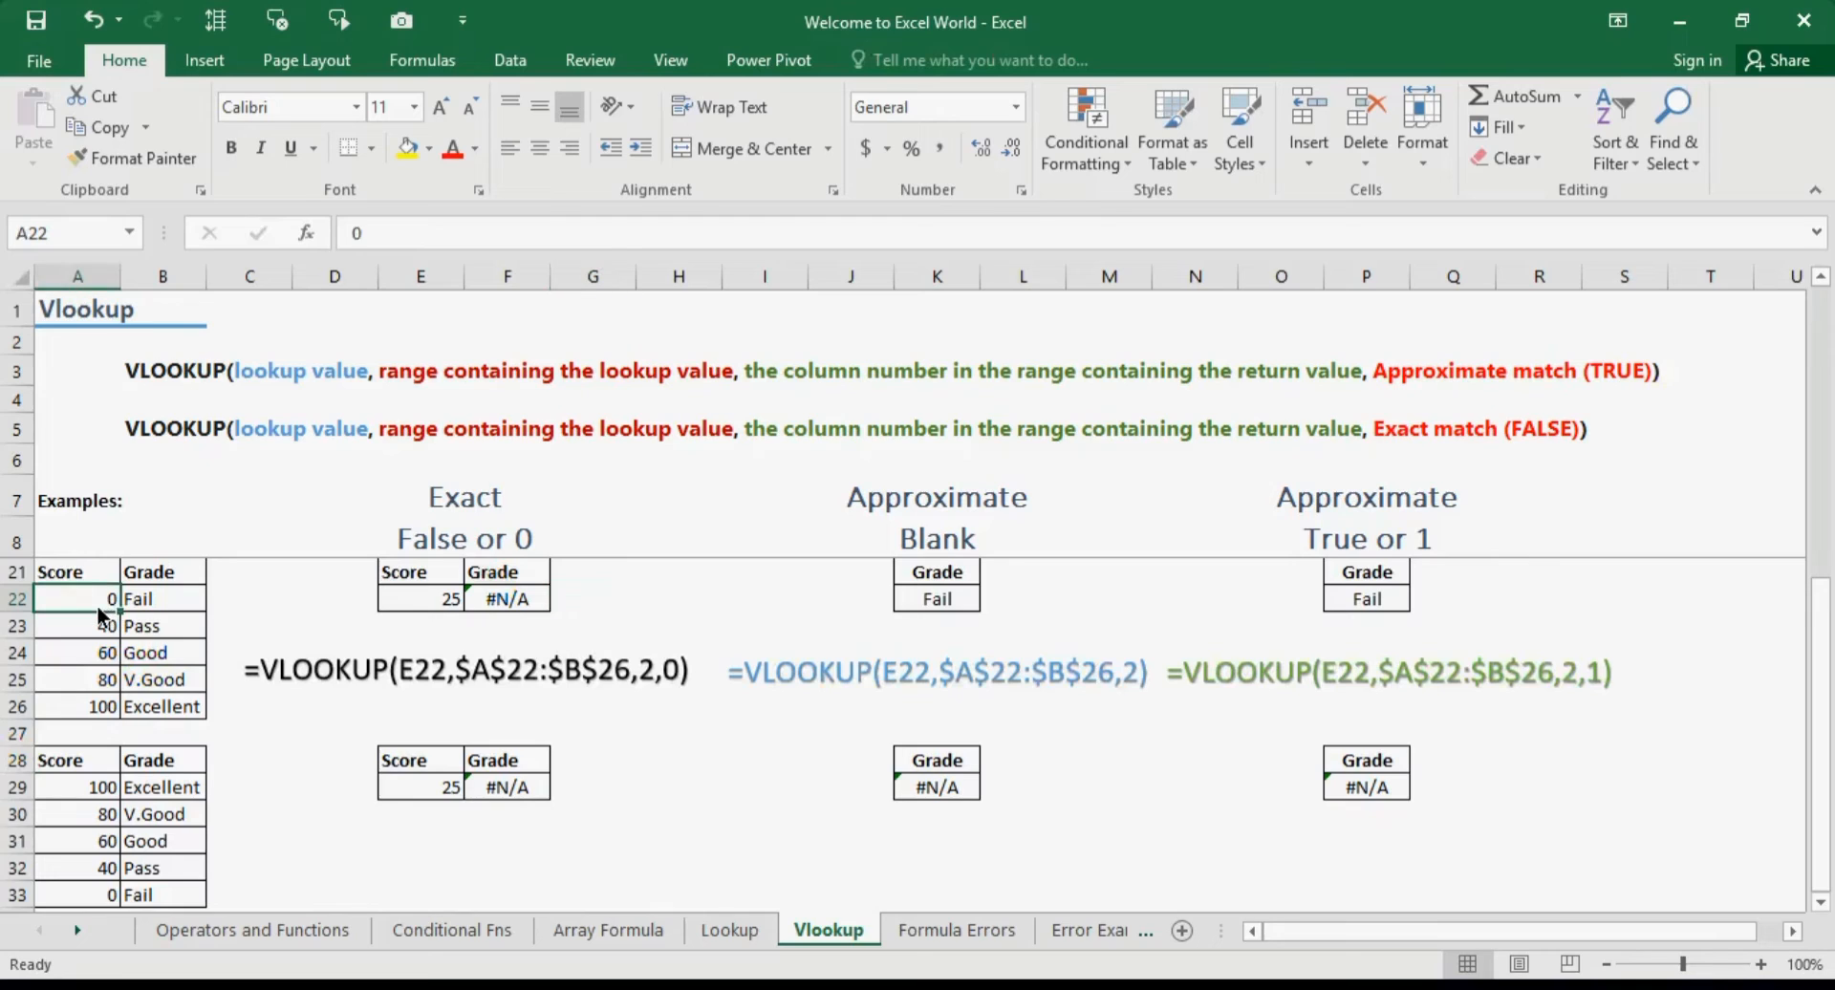
{"action": "key", "text": "Down"}
{"action": "key", "text": "Down"}
{"action": "key", "text": "Down"}
{"action": "key", "text": "Down"}
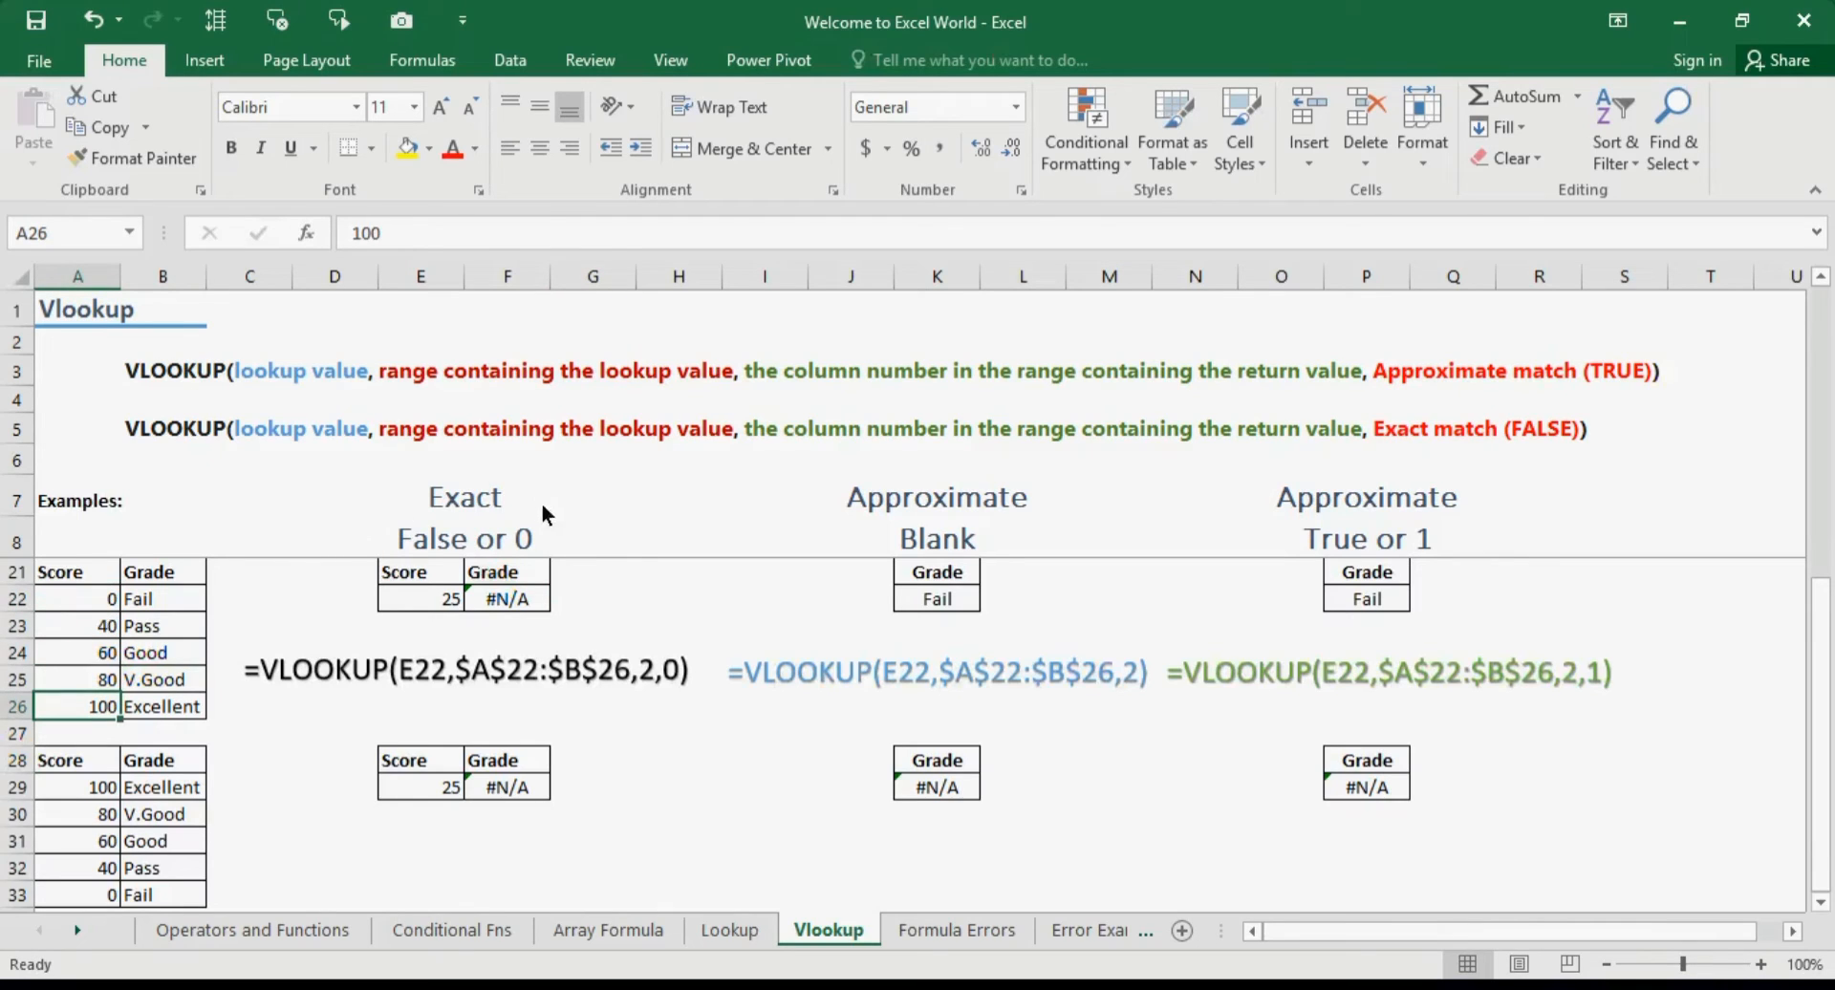
Compare the lookup score in E22 with the exact-match result in F22 and the approximate-match result in K22.
{"action": "left_click", "coordinate": [624, 598]}
{"action": "left_click", "coordinate": [443, 603]}
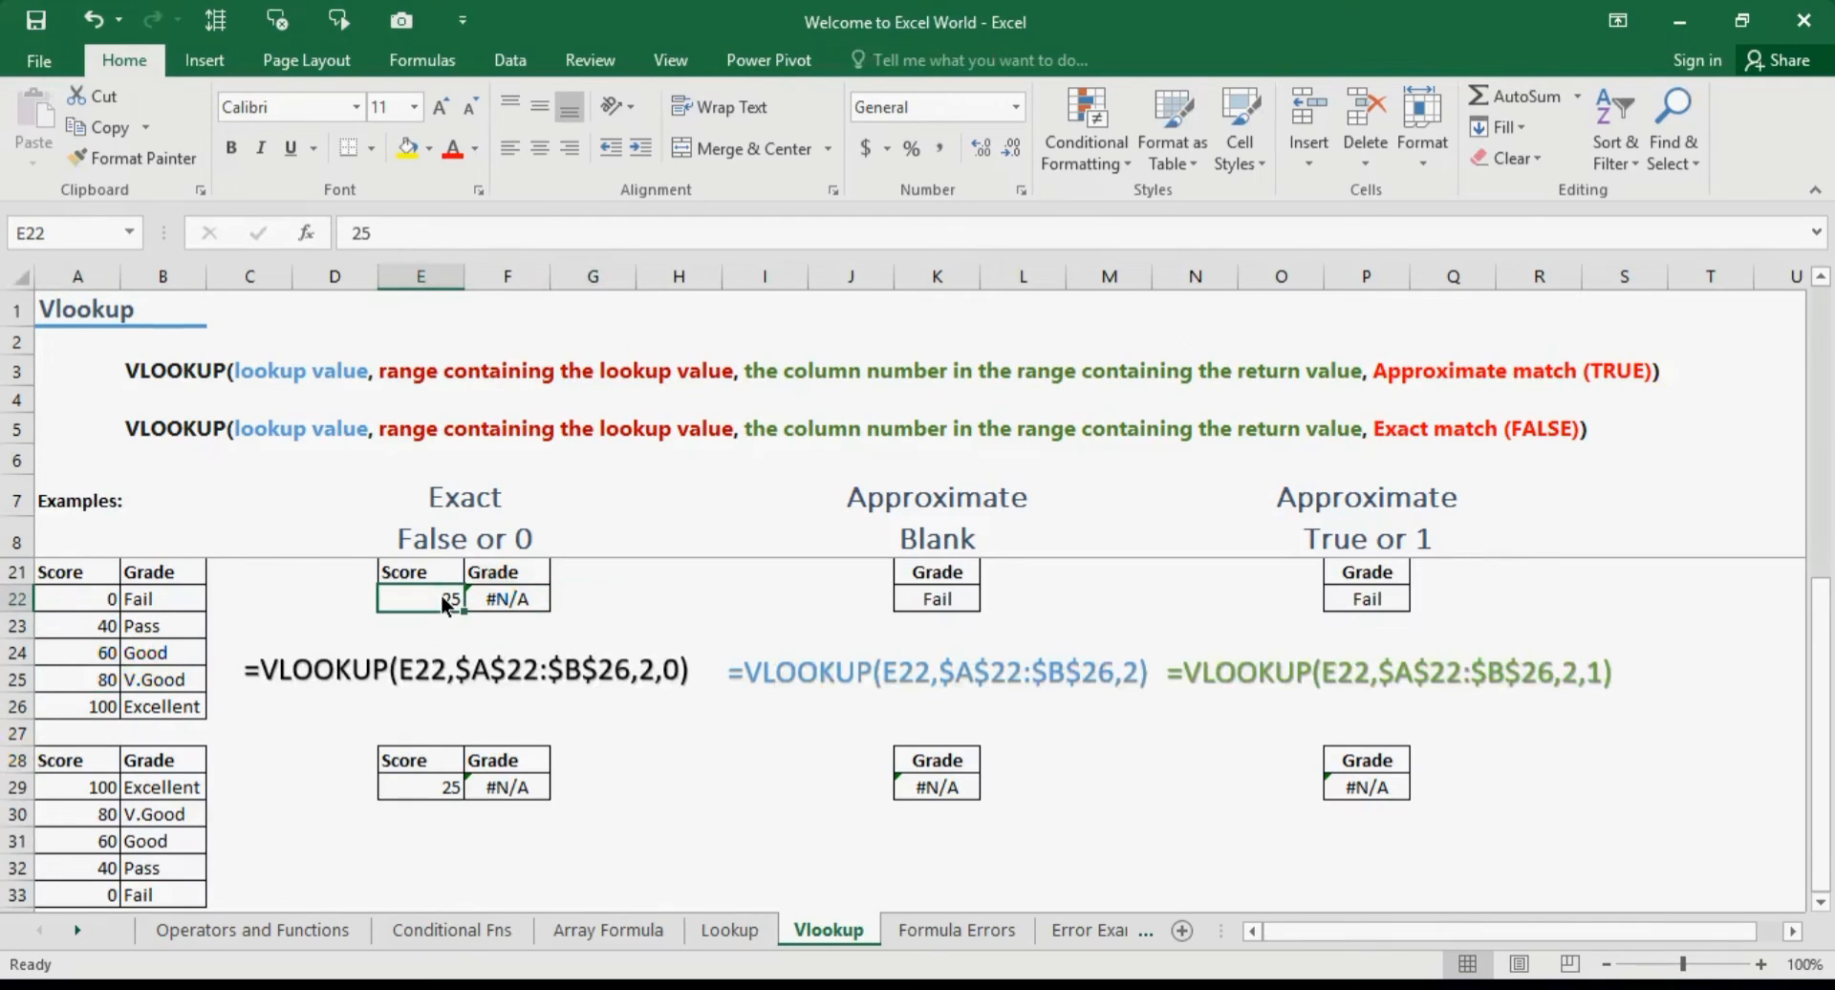
{"action": "left_click", "coordinate": [513, 598]}
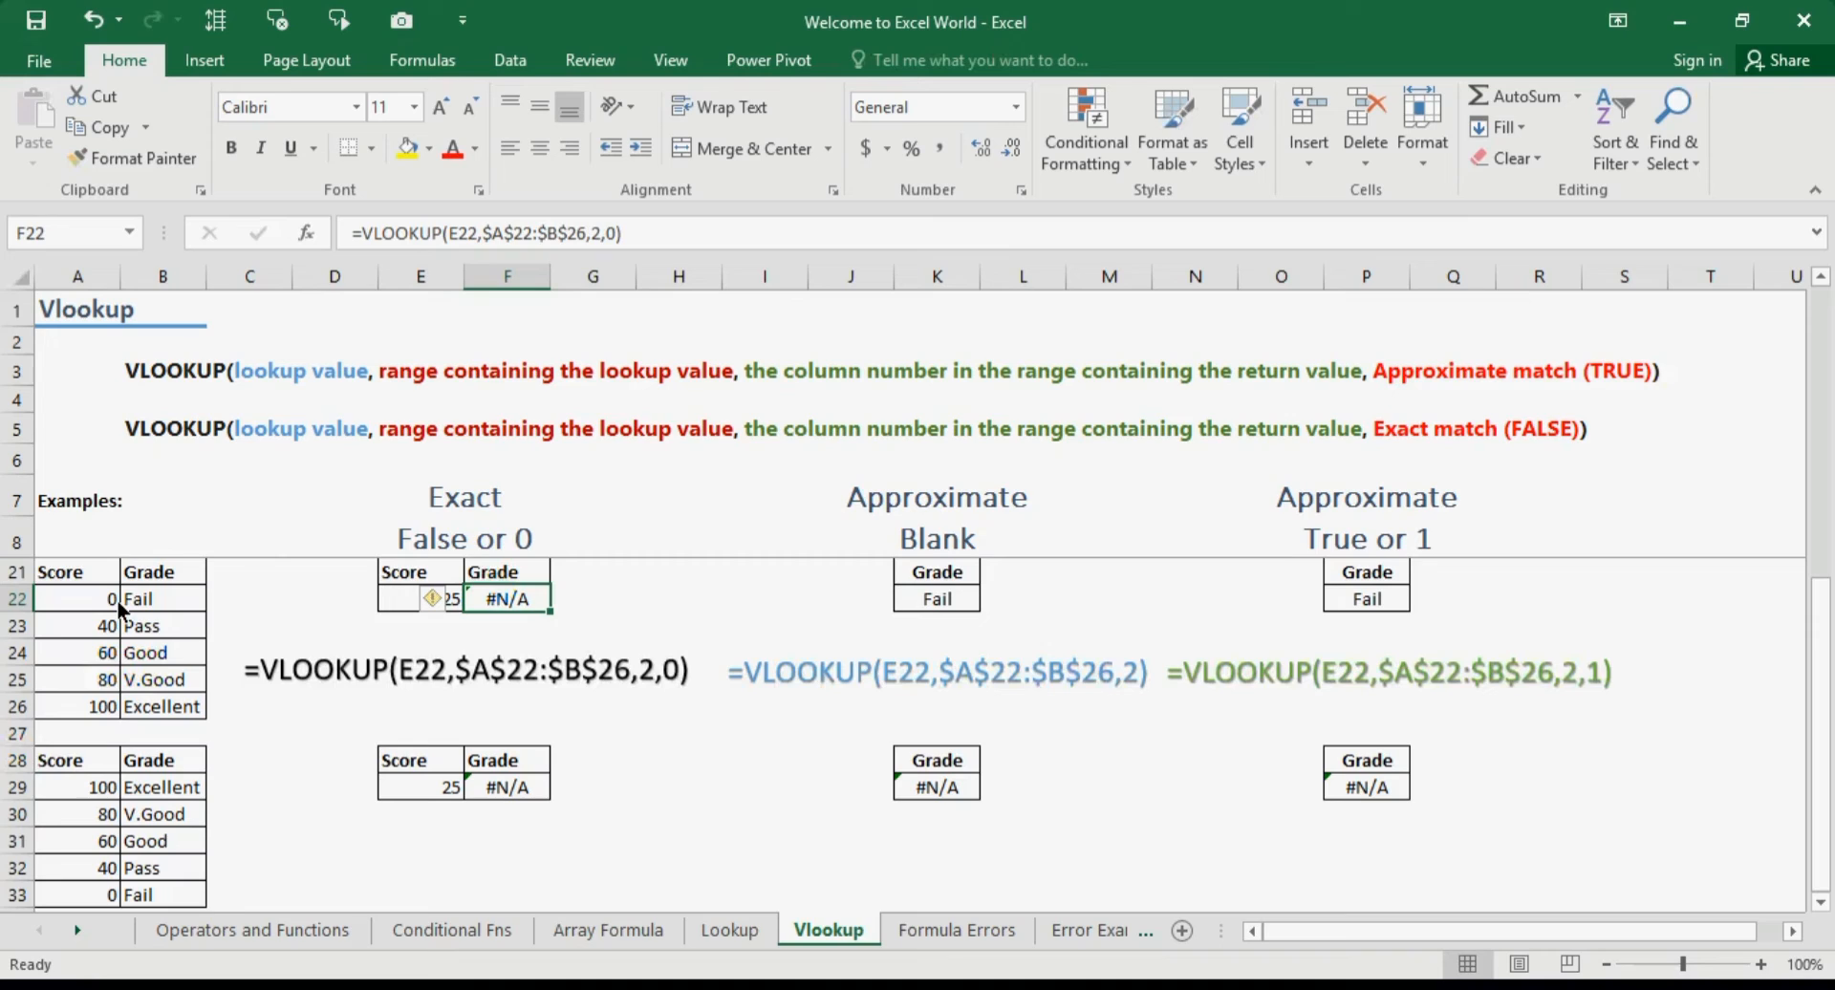
{"action": "left_click", "coordinate": [248, 619]}
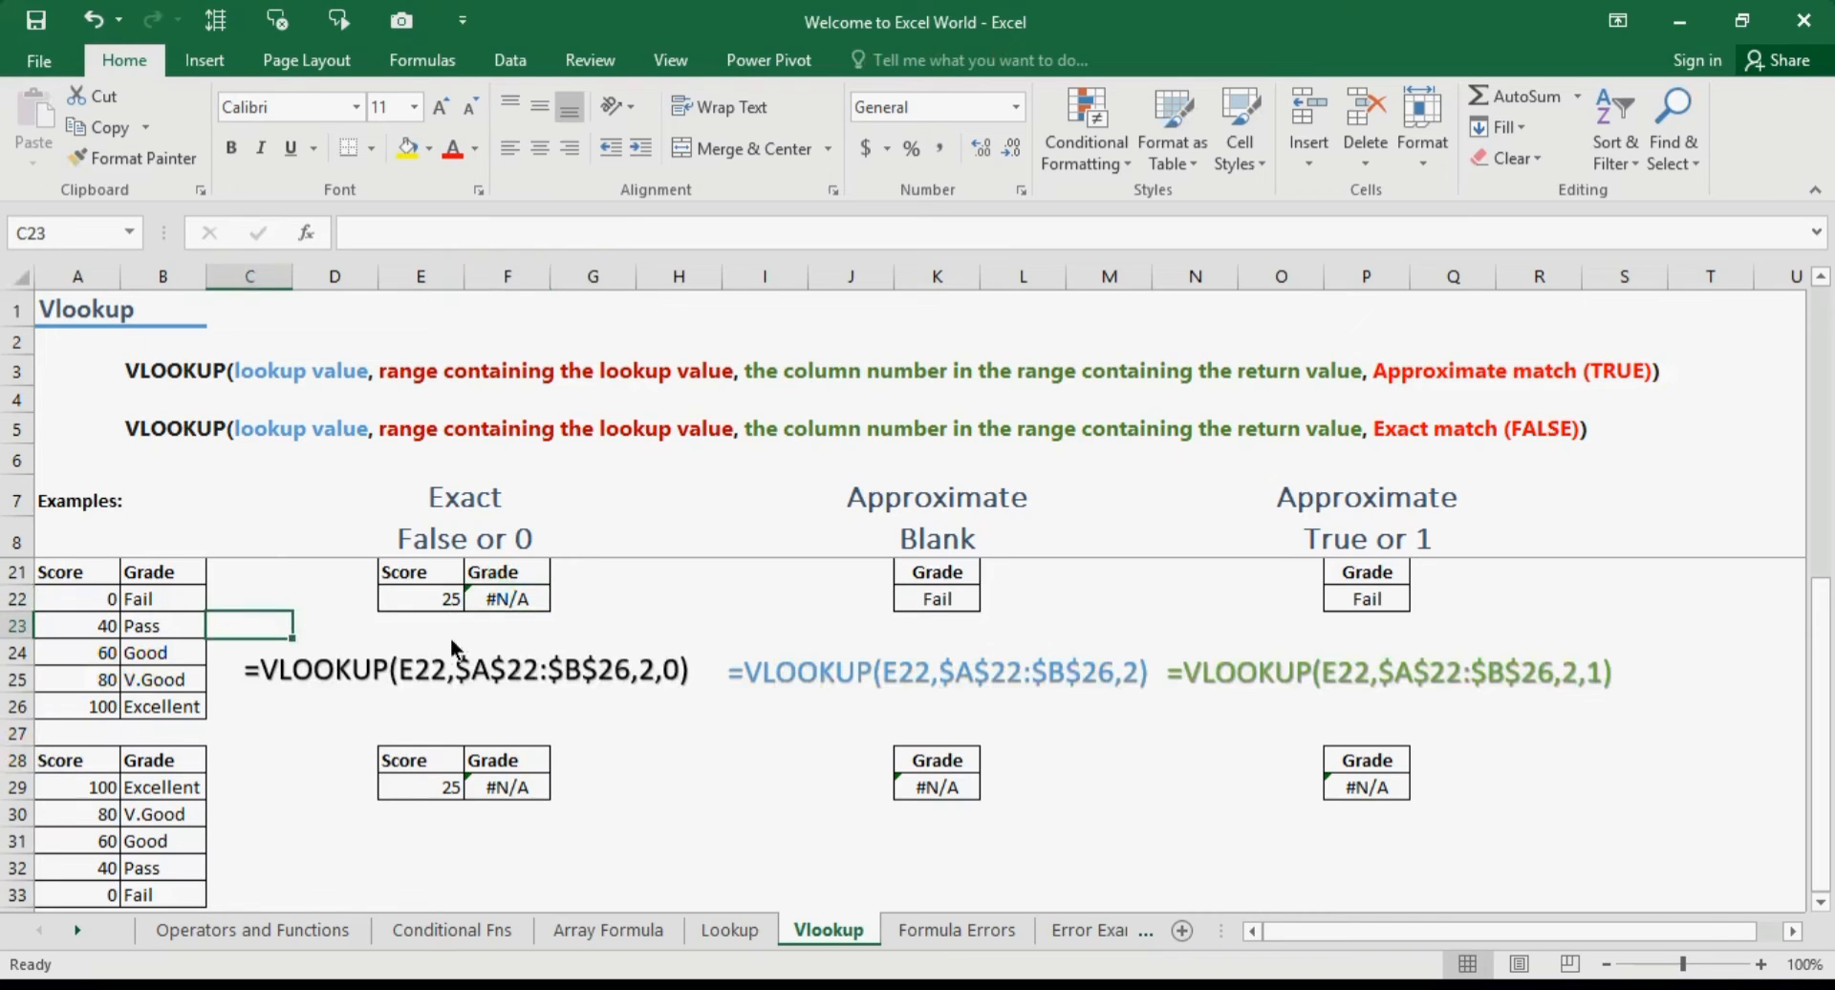
{"action": "left_click", "coordinate": [535, 601]}
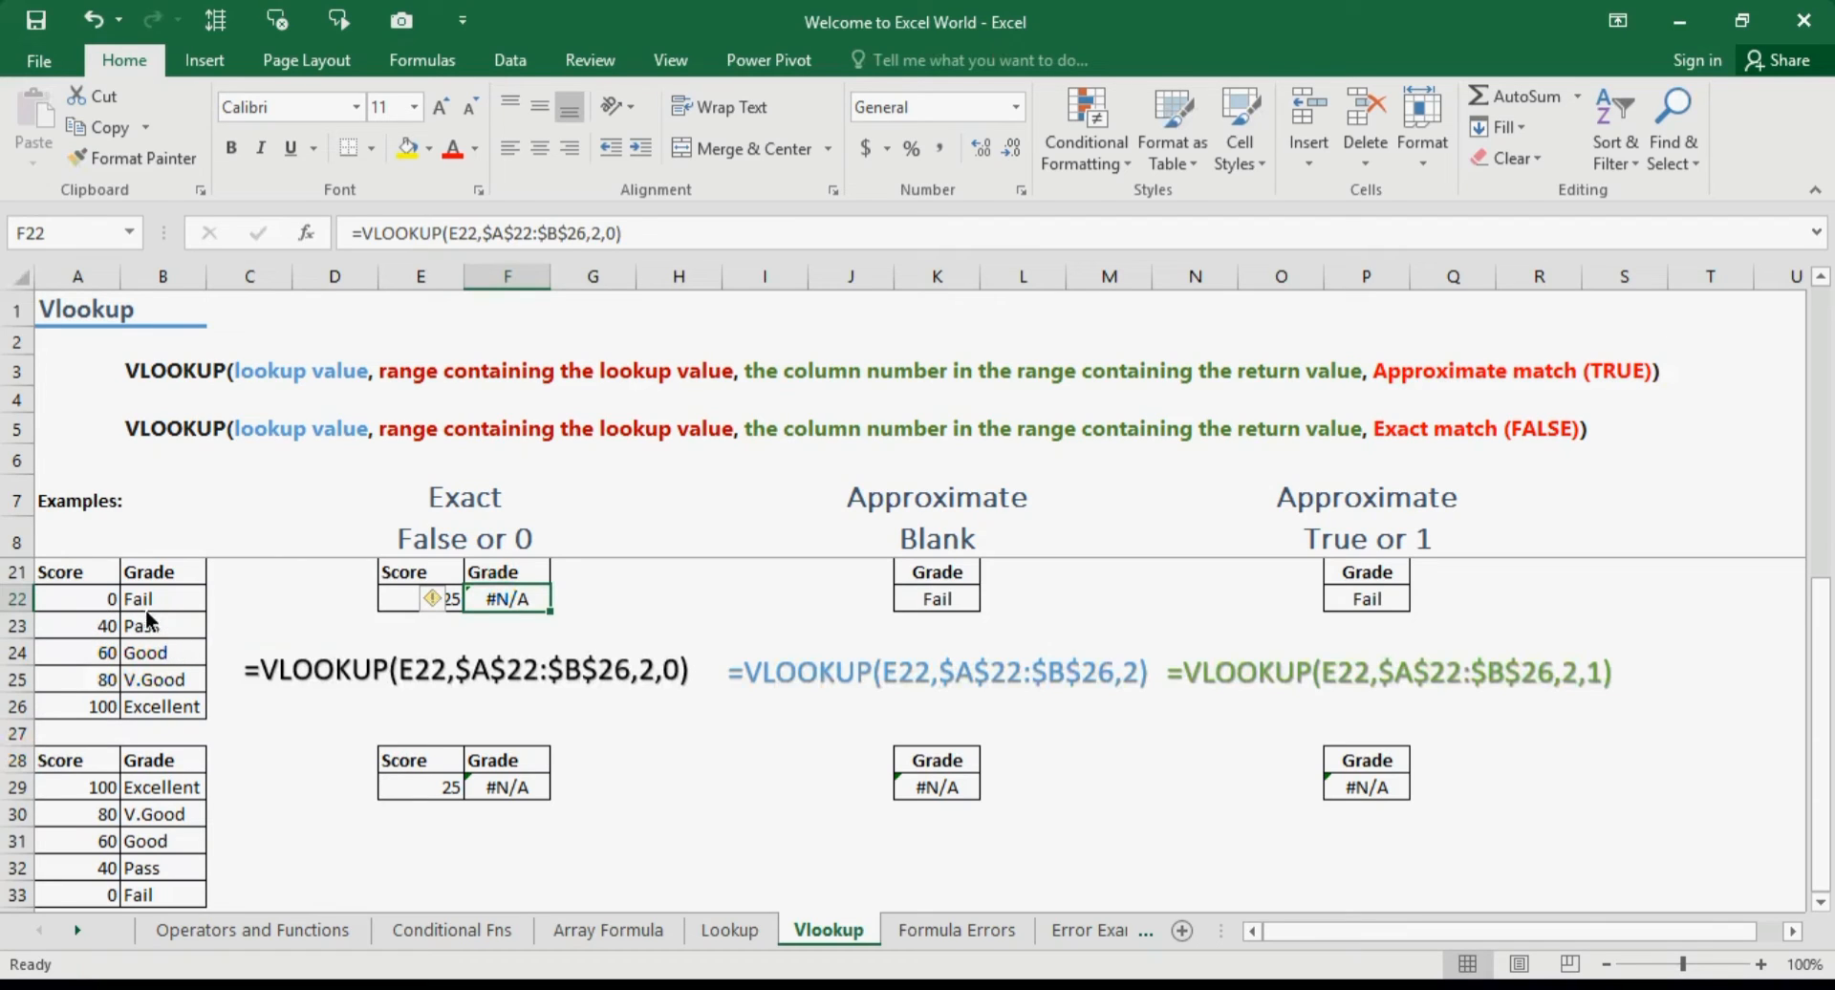
{"action": "key", "text": "Left"}
{"action": "left_click", "coordinate": [954, 601]}
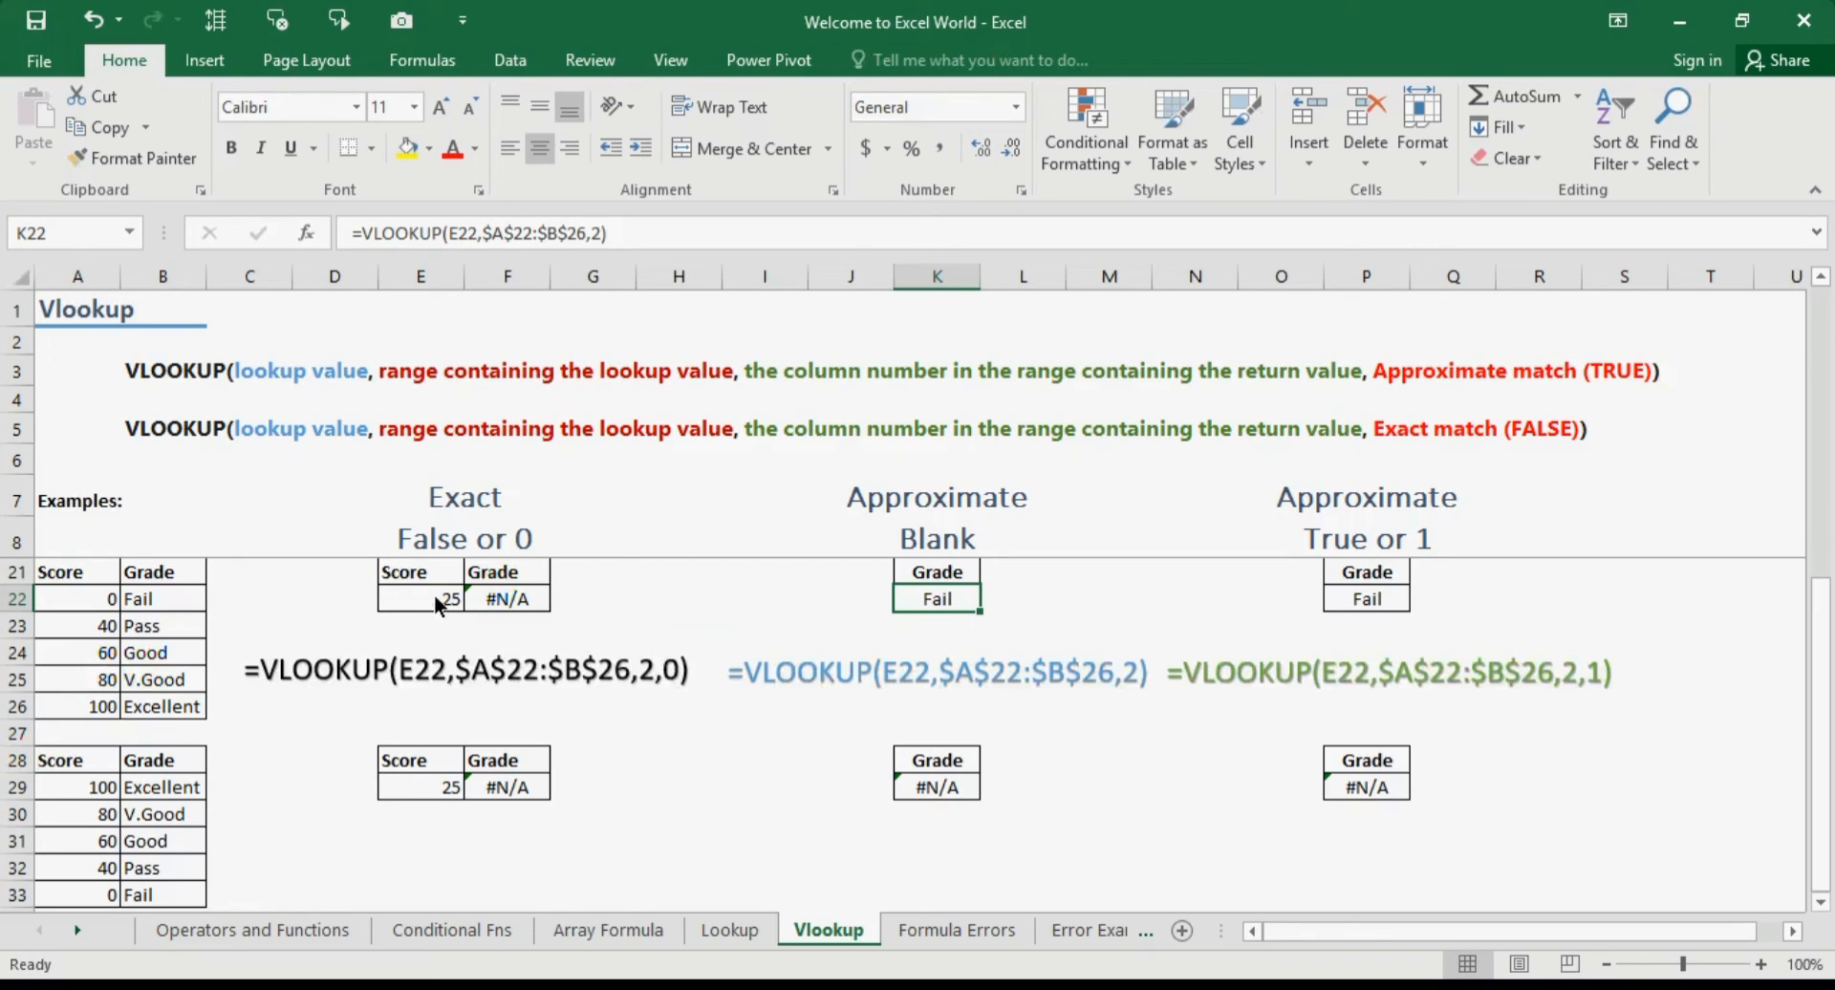
Compare the lookup score in E22 and the Fail threshold row A22:B22 with the approximate-match result in K22.
{"action": "left_click", "coordinate": [438, 604]}
{"action": "left_click", "coordinate": [955, 611]}
{"action": "left_click", "coordinate": [103, 607]}
{"action": "left_click", "coordinate": [169, 601]}
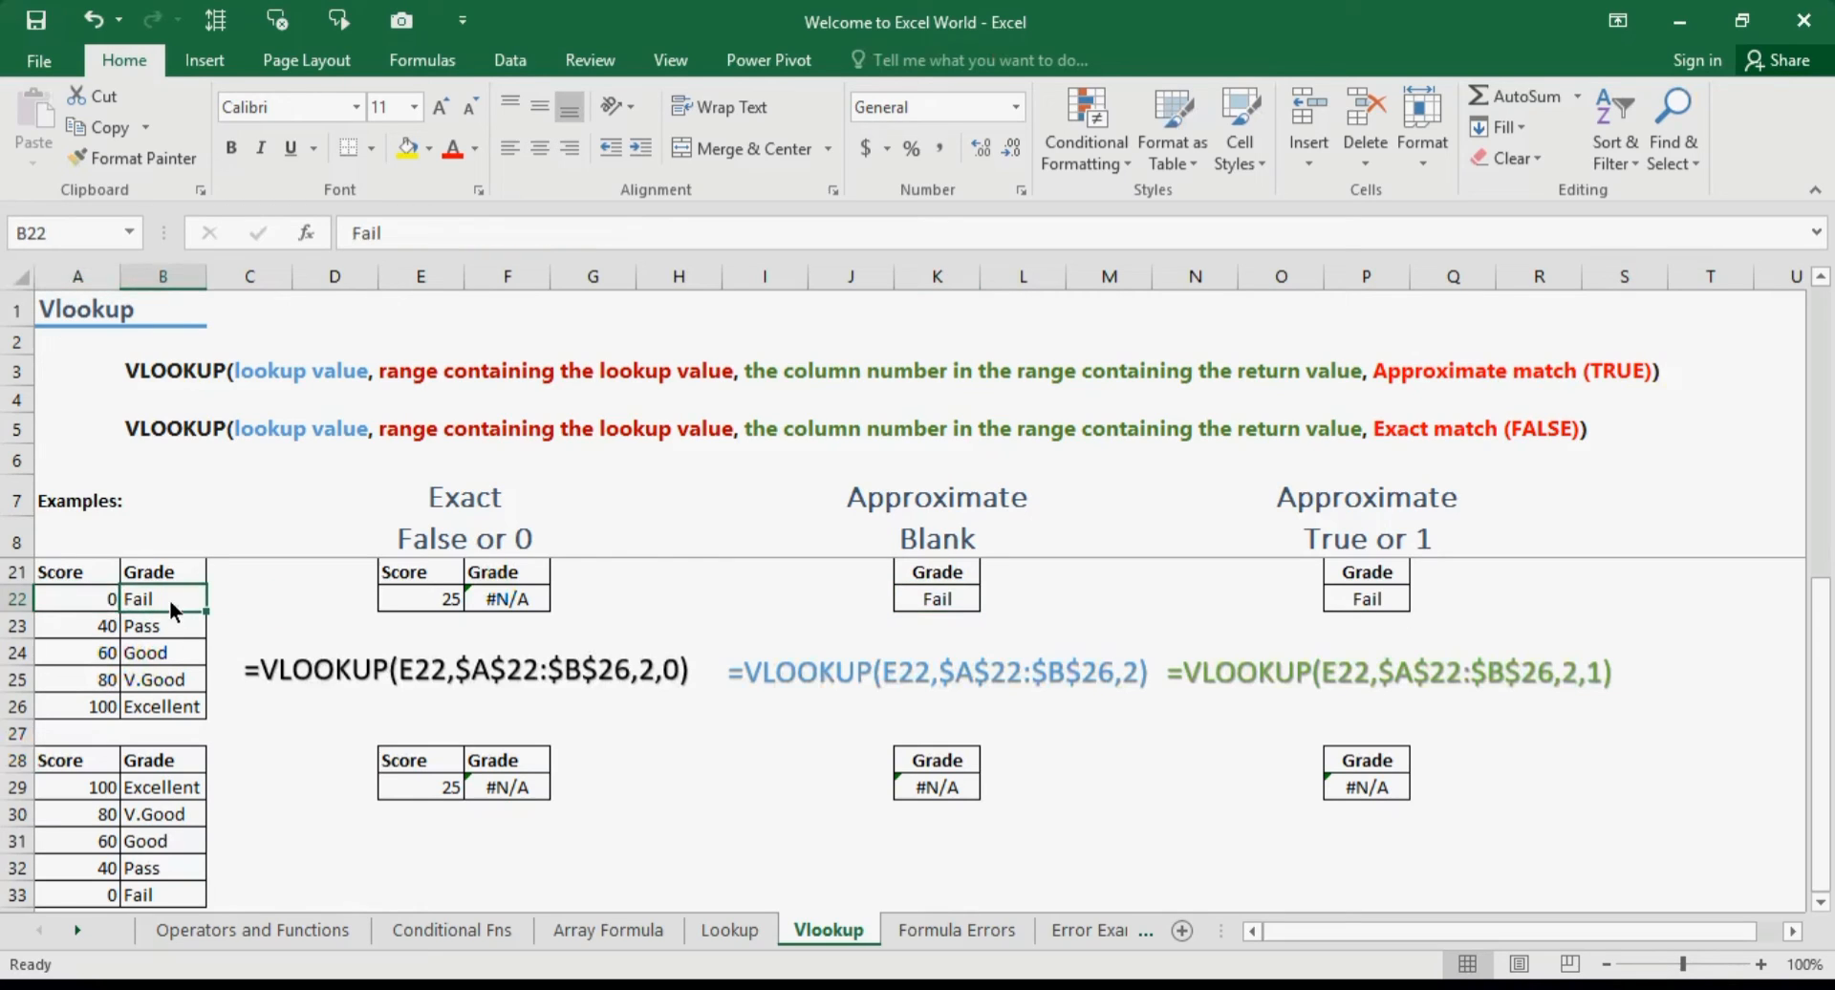
{"action": "left_click", "coordinate": [954, 598]}
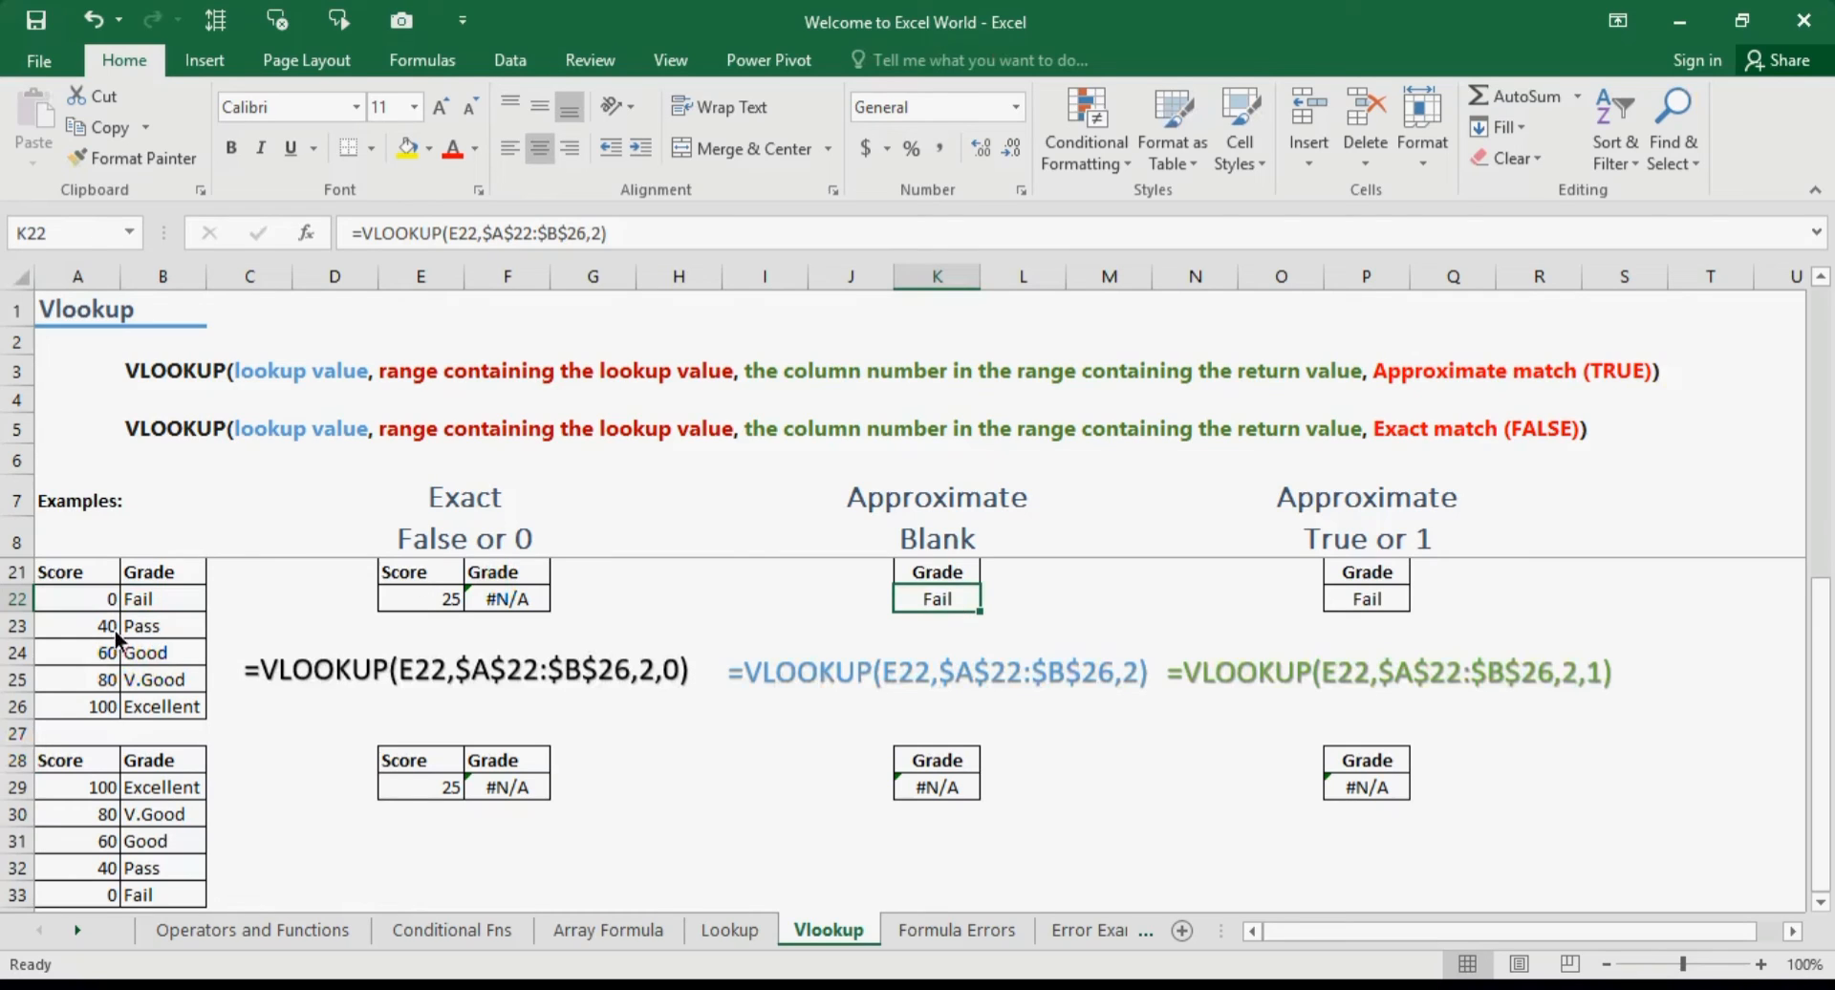
Set the lookup score in E22 to 45 to test the exact and approximate matches.
{"action": "left_click", "coordinate": [435, 603]}
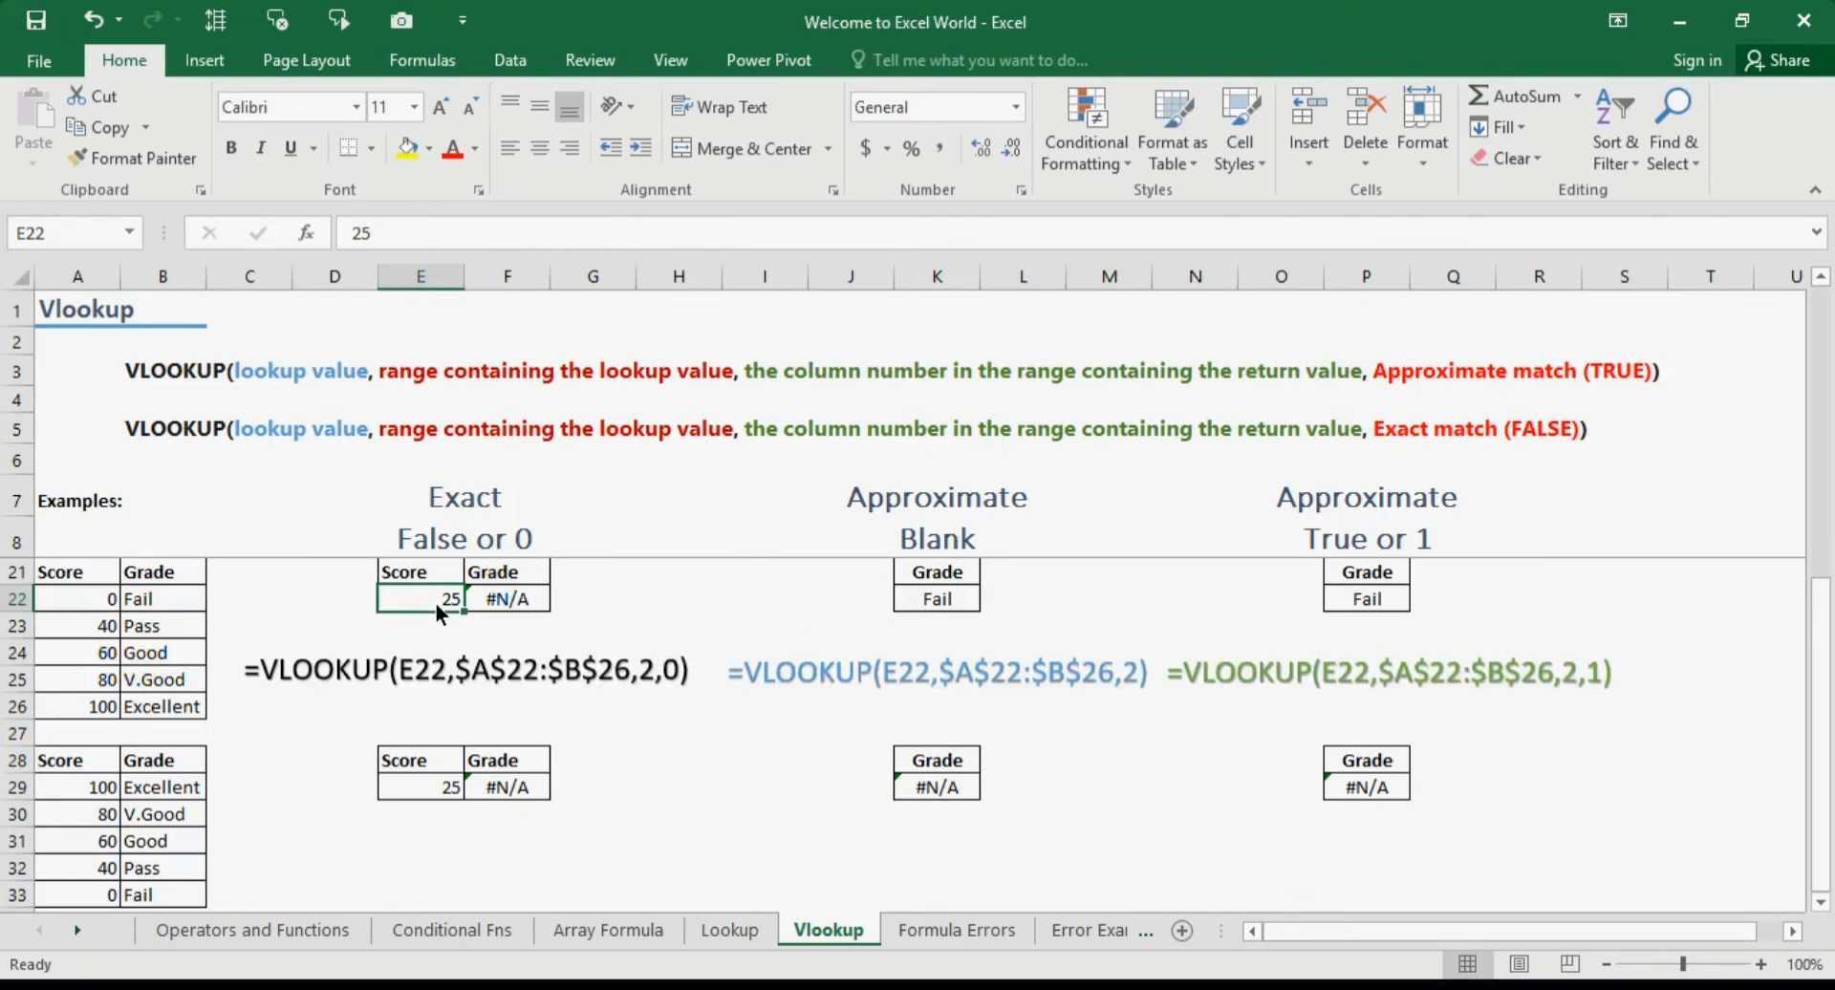
{"action": "type", "text": "45"}
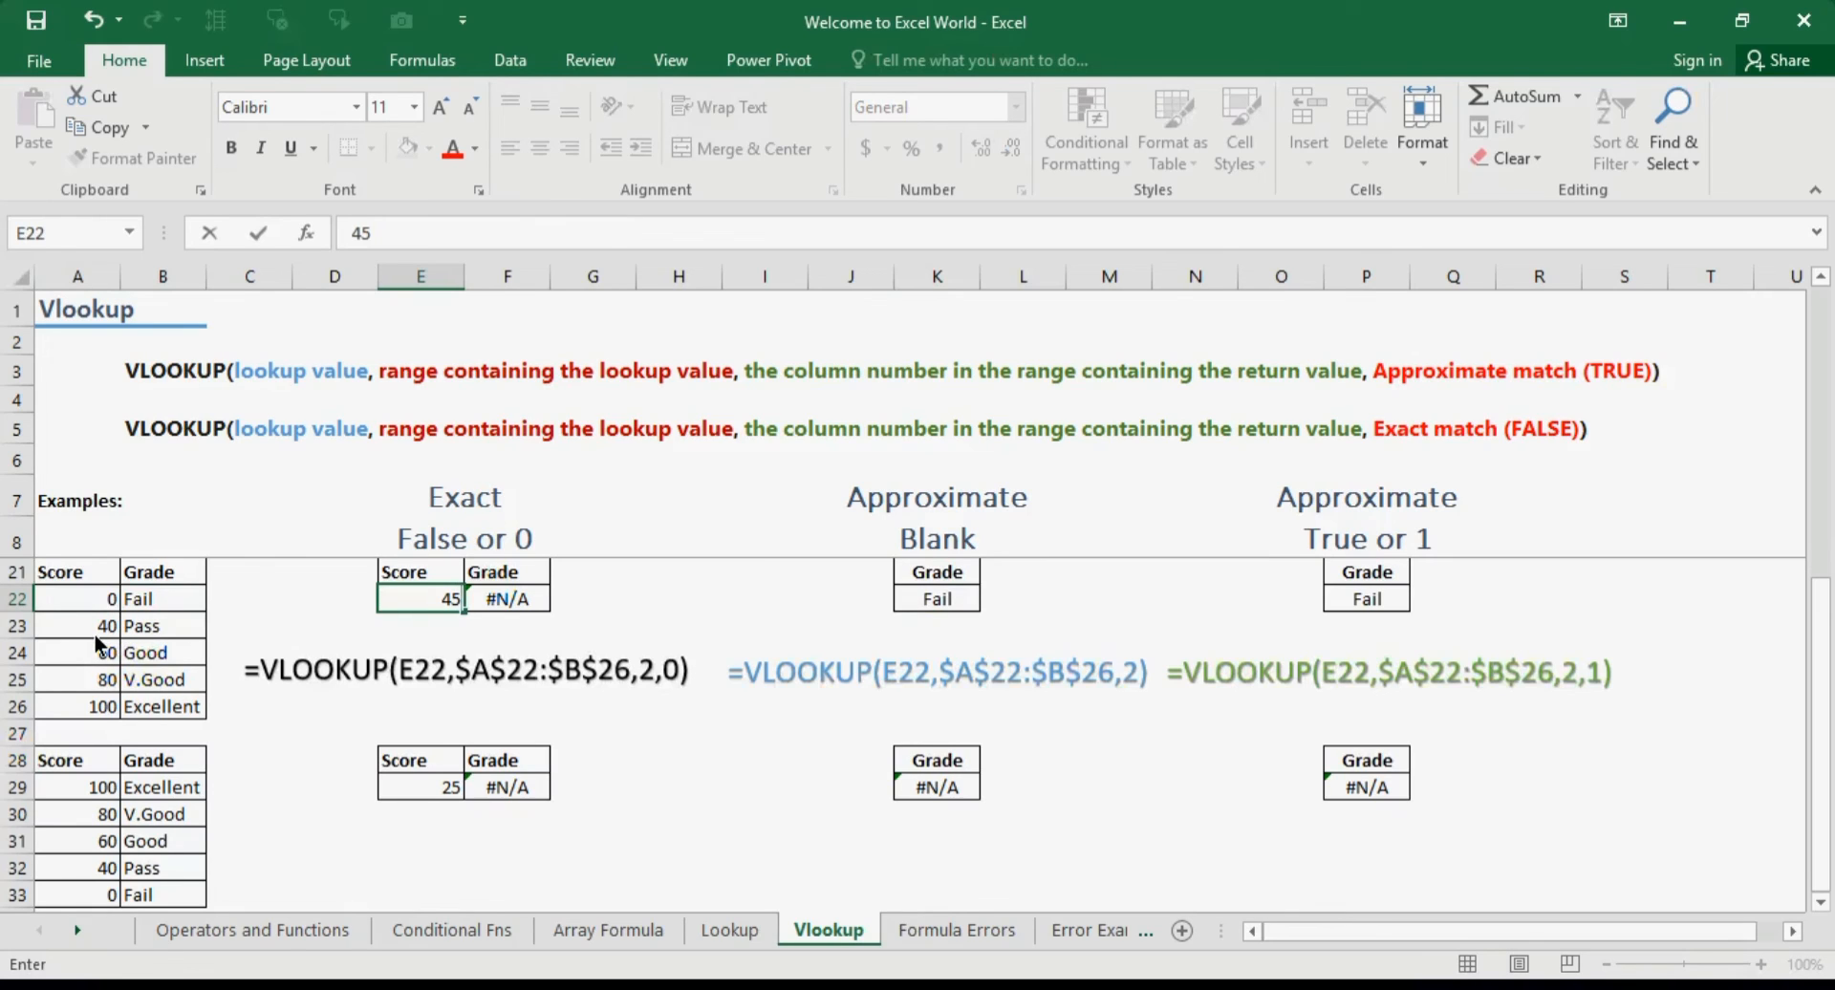
{"action": "key", "text": "Tab"}
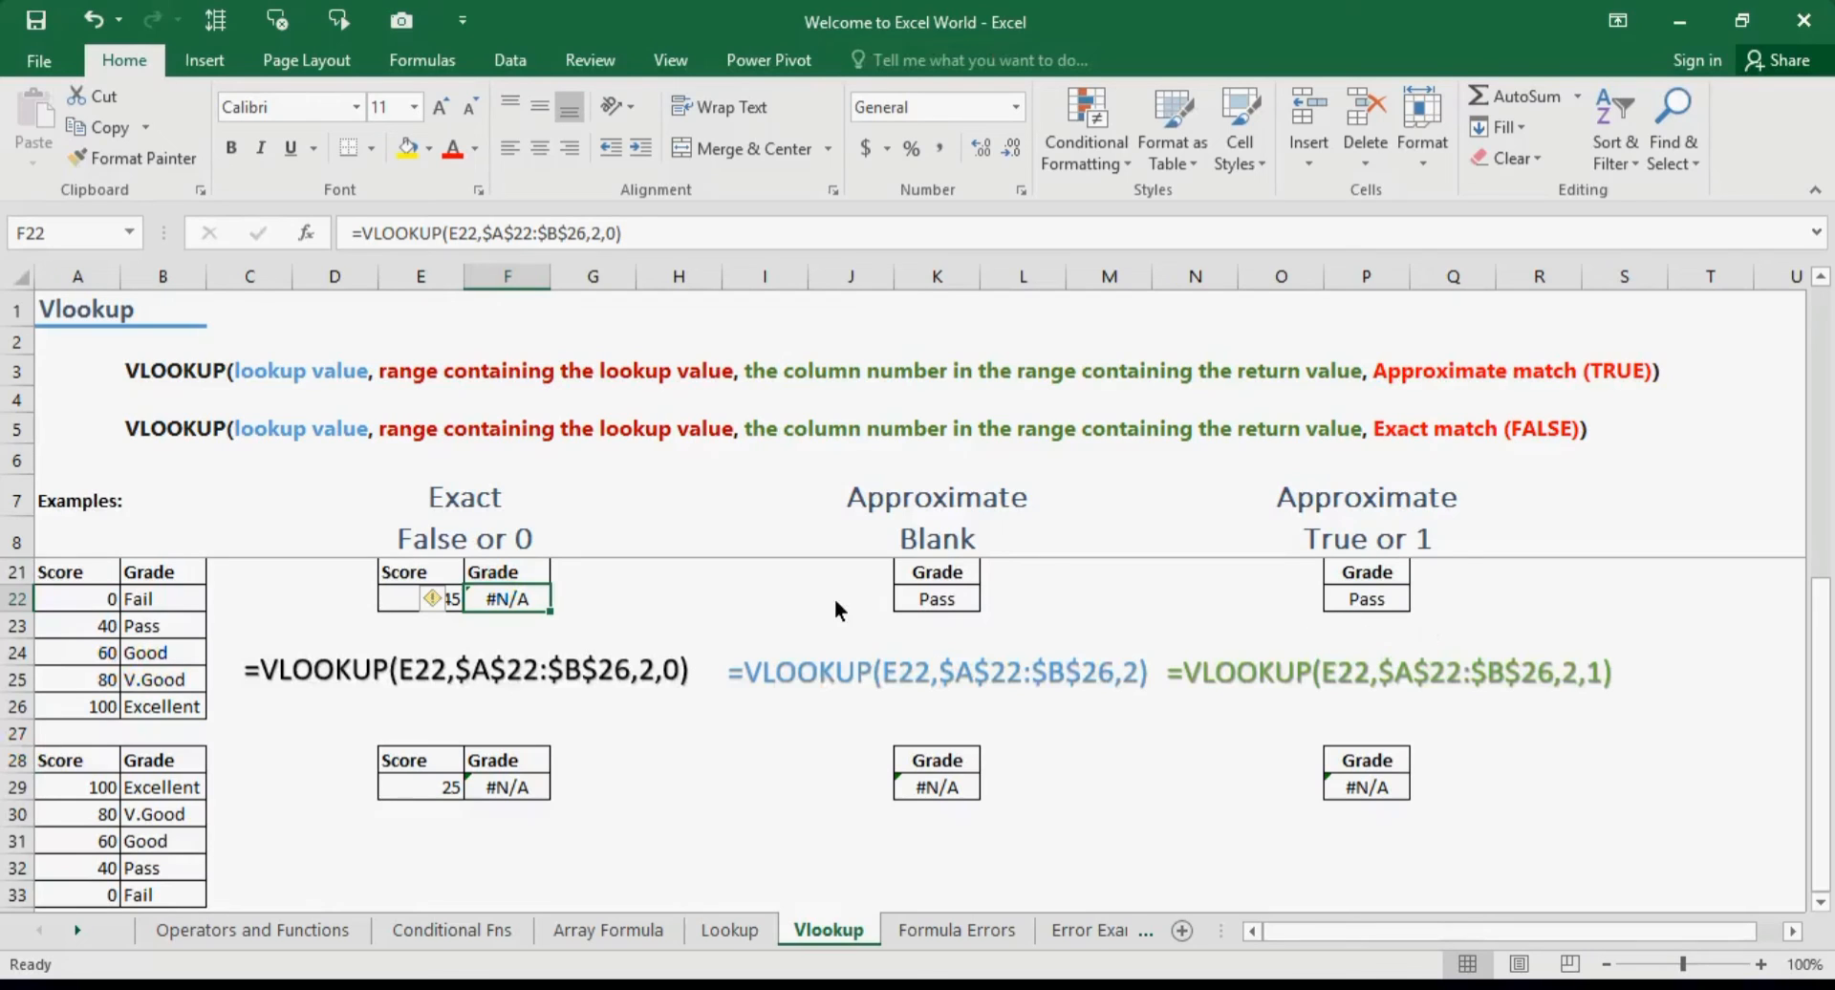
{"action": "left_click", "coordinate": [833, 558]}
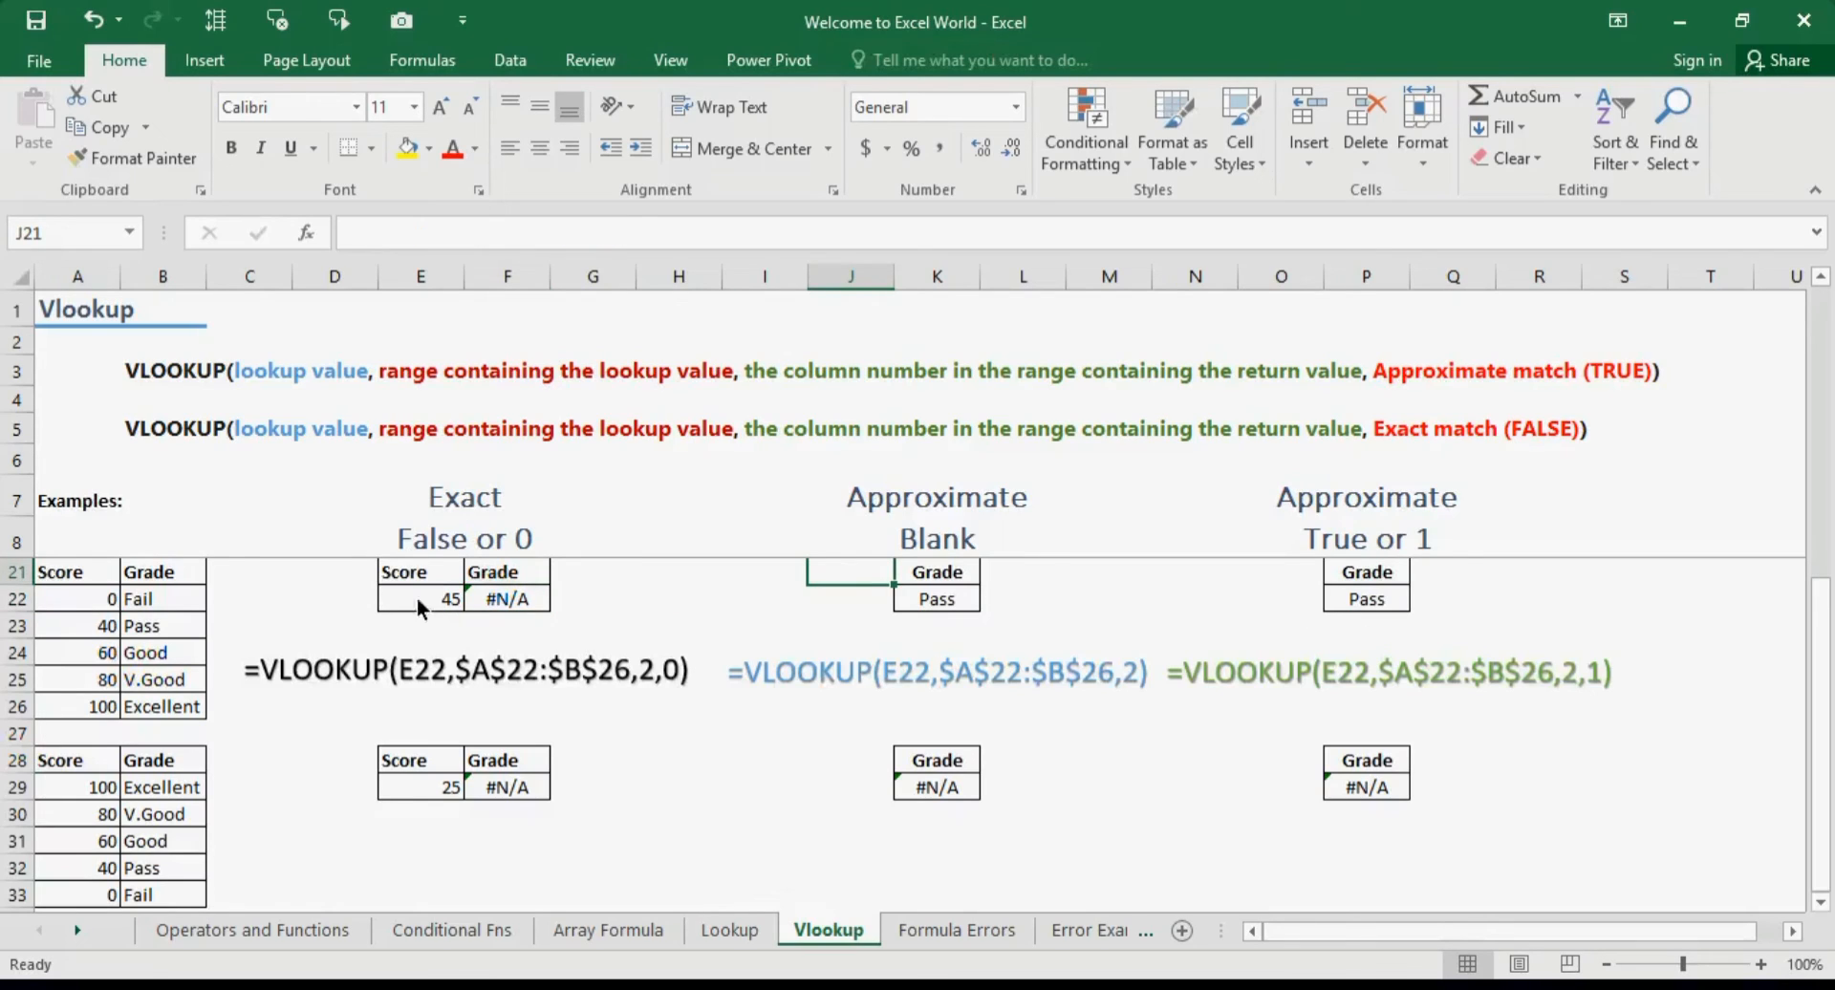
Set the lookup score in E22 to 40, matching the Pass threshold exactly.
{"action": "left_click", "coordinate": [442, 601]}
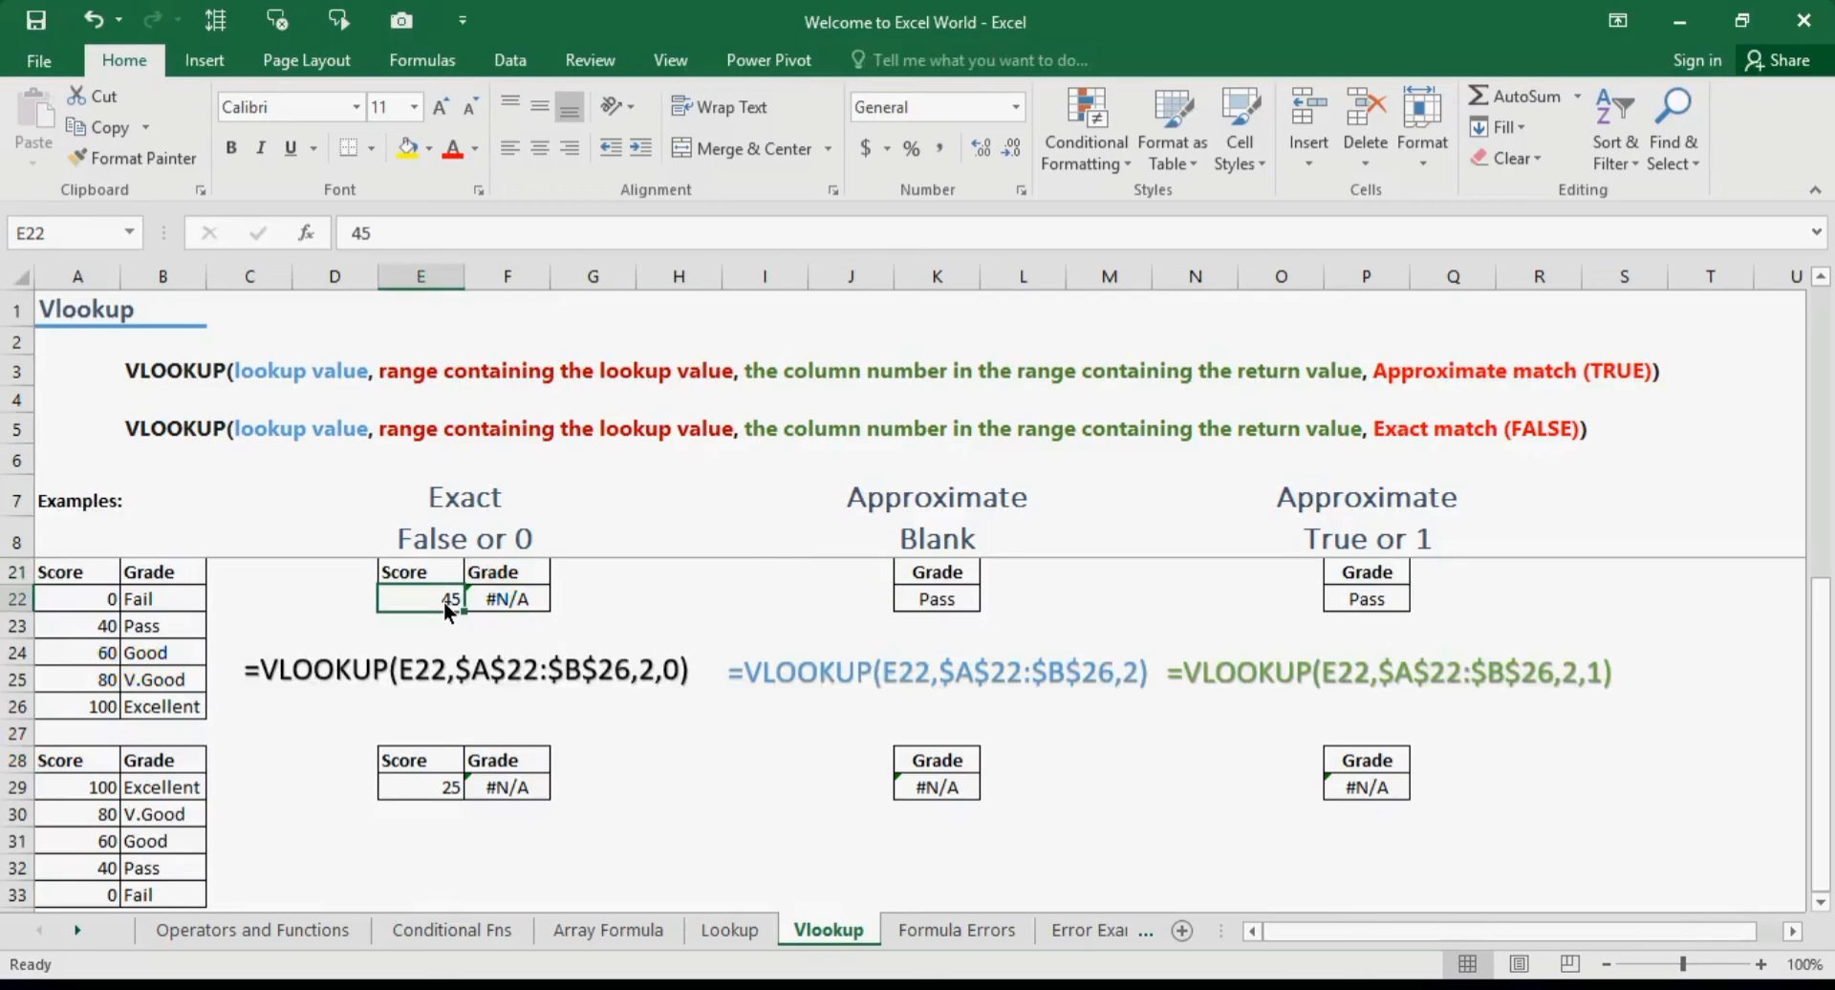
{"action": "type", "text": "40"}
{"action": "key", "text": "Tab"}
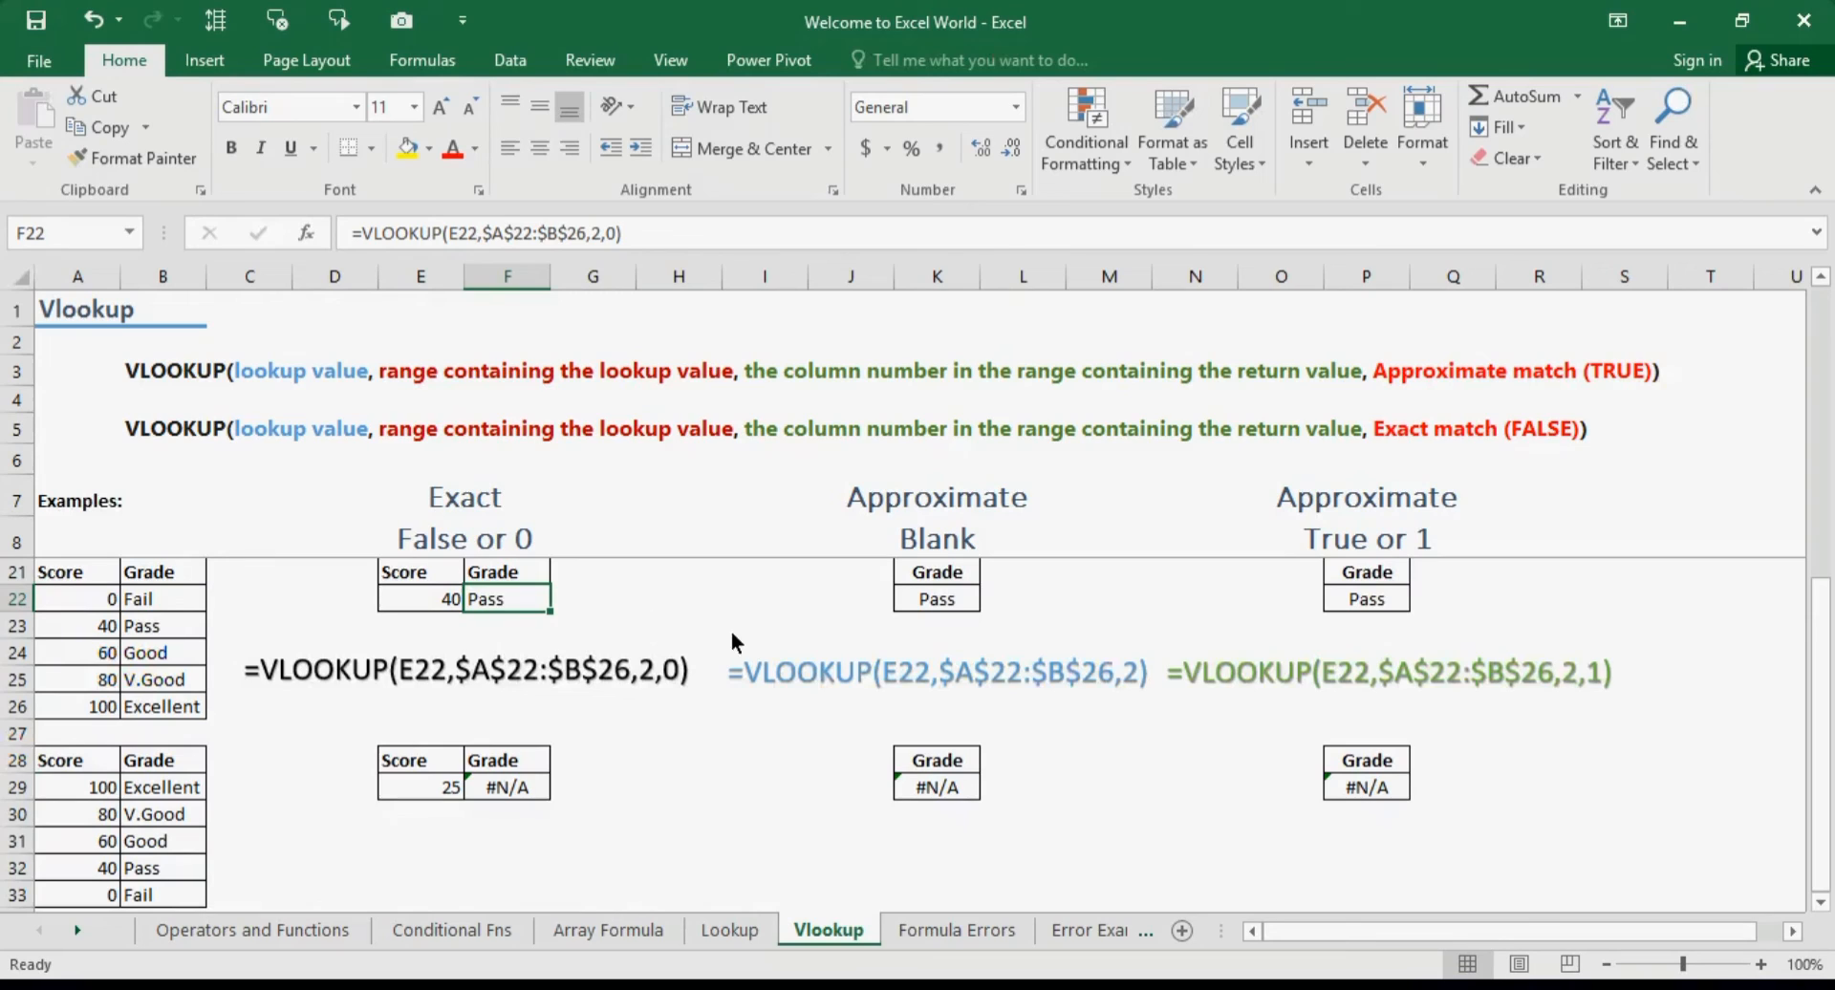
Compare the ascending score table starting at A22 with the descending scores in A29:A33.
{"action": "left_click", "coordinate": [80, 607]}
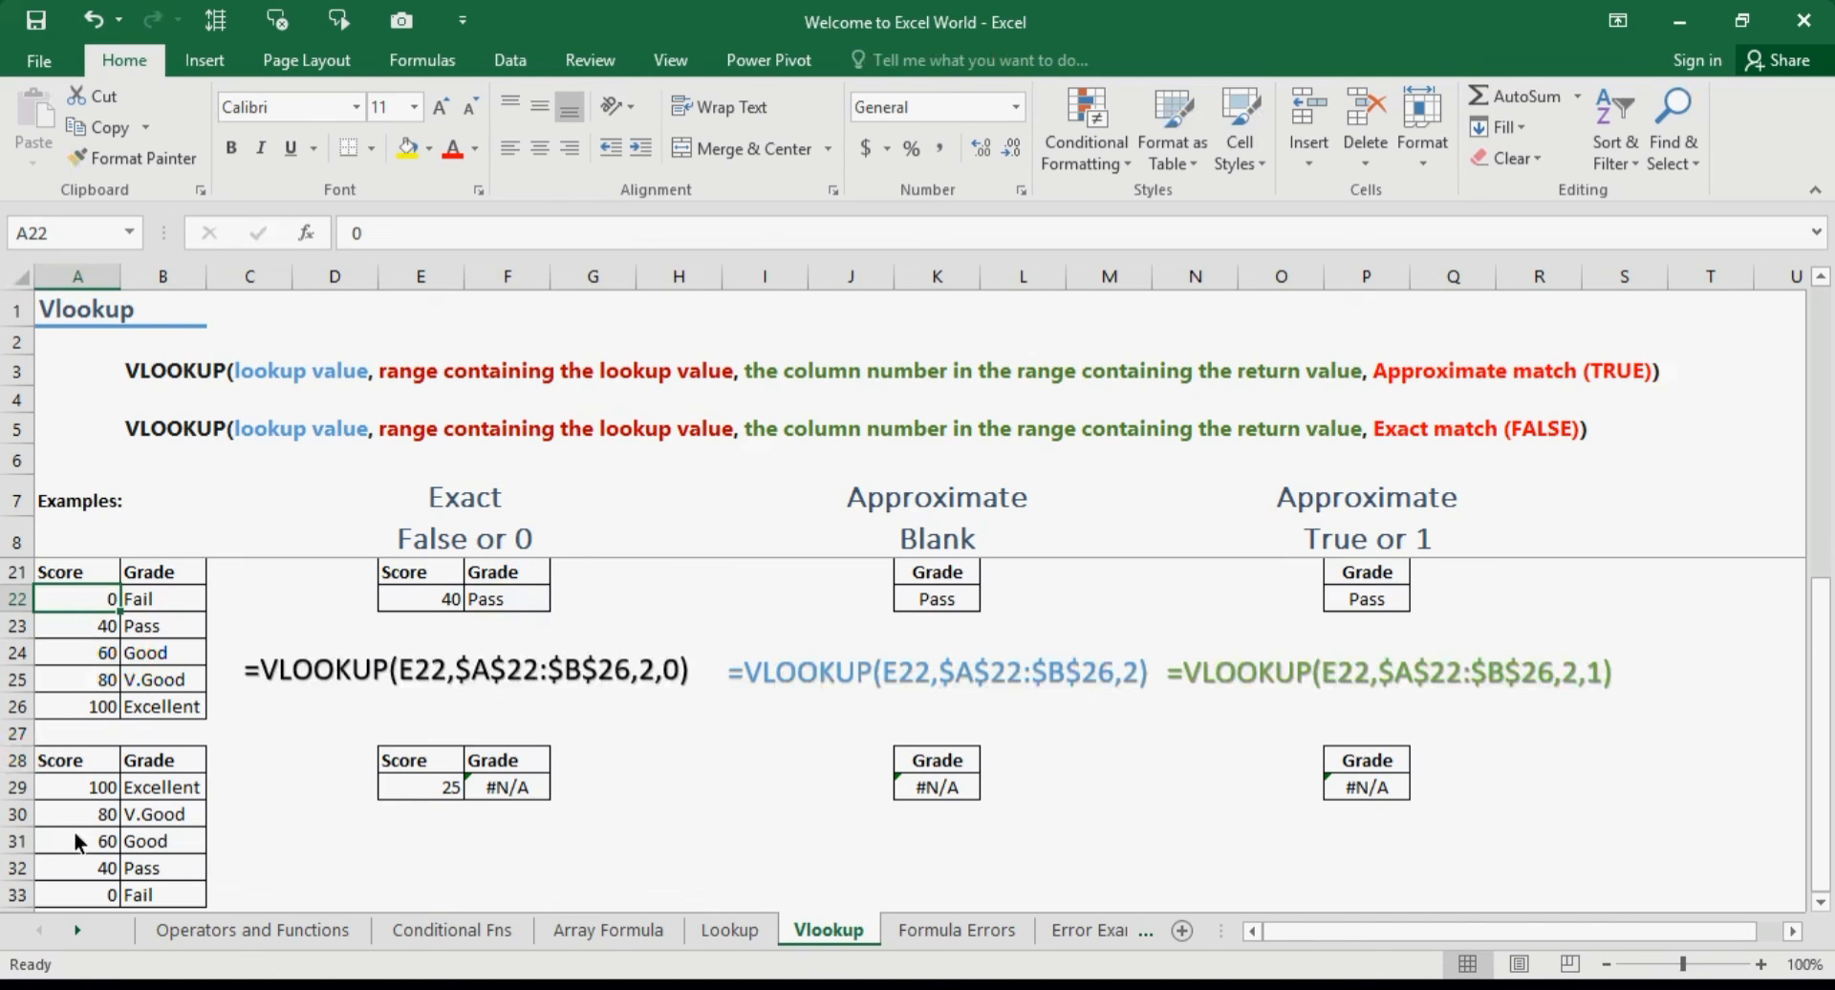
{"action": "left_click", "coordinate": [89, 785]}
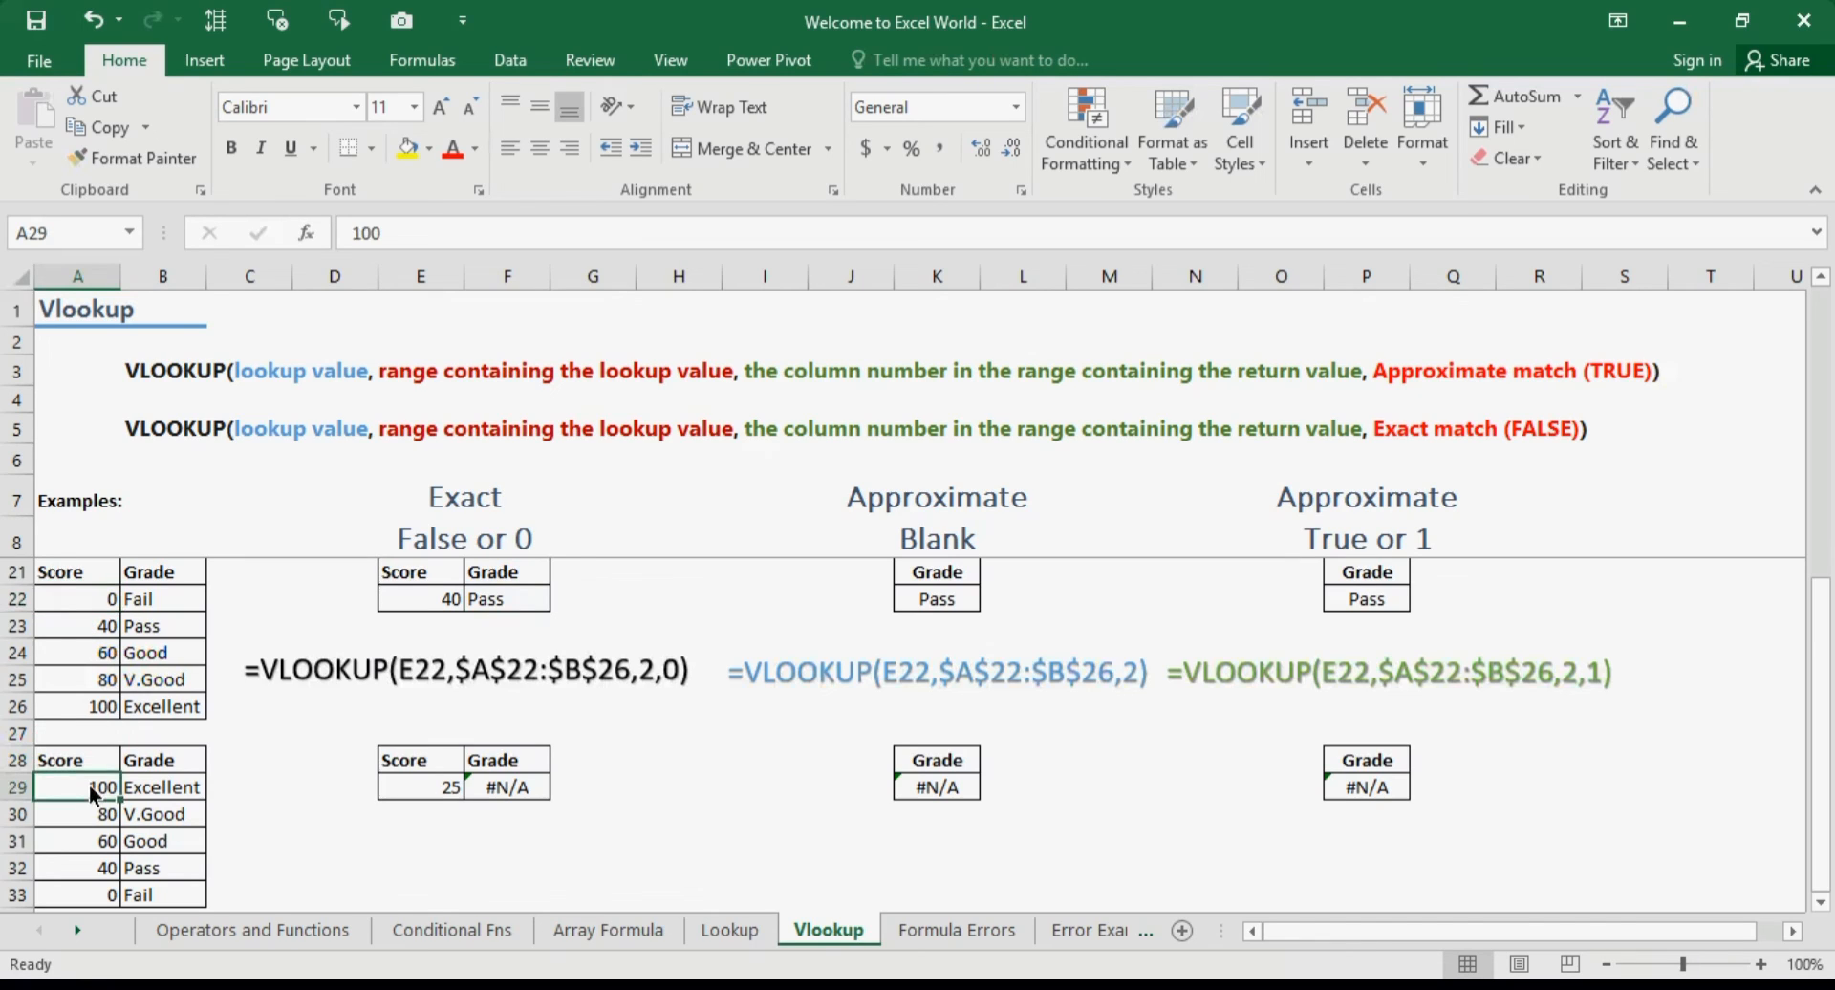
{"action": "key", "text": "Down"}
{"action": "key", "text": "Down"}
{"action": "key", "text": "Down"}
{"action": "key", "text": "Down"}
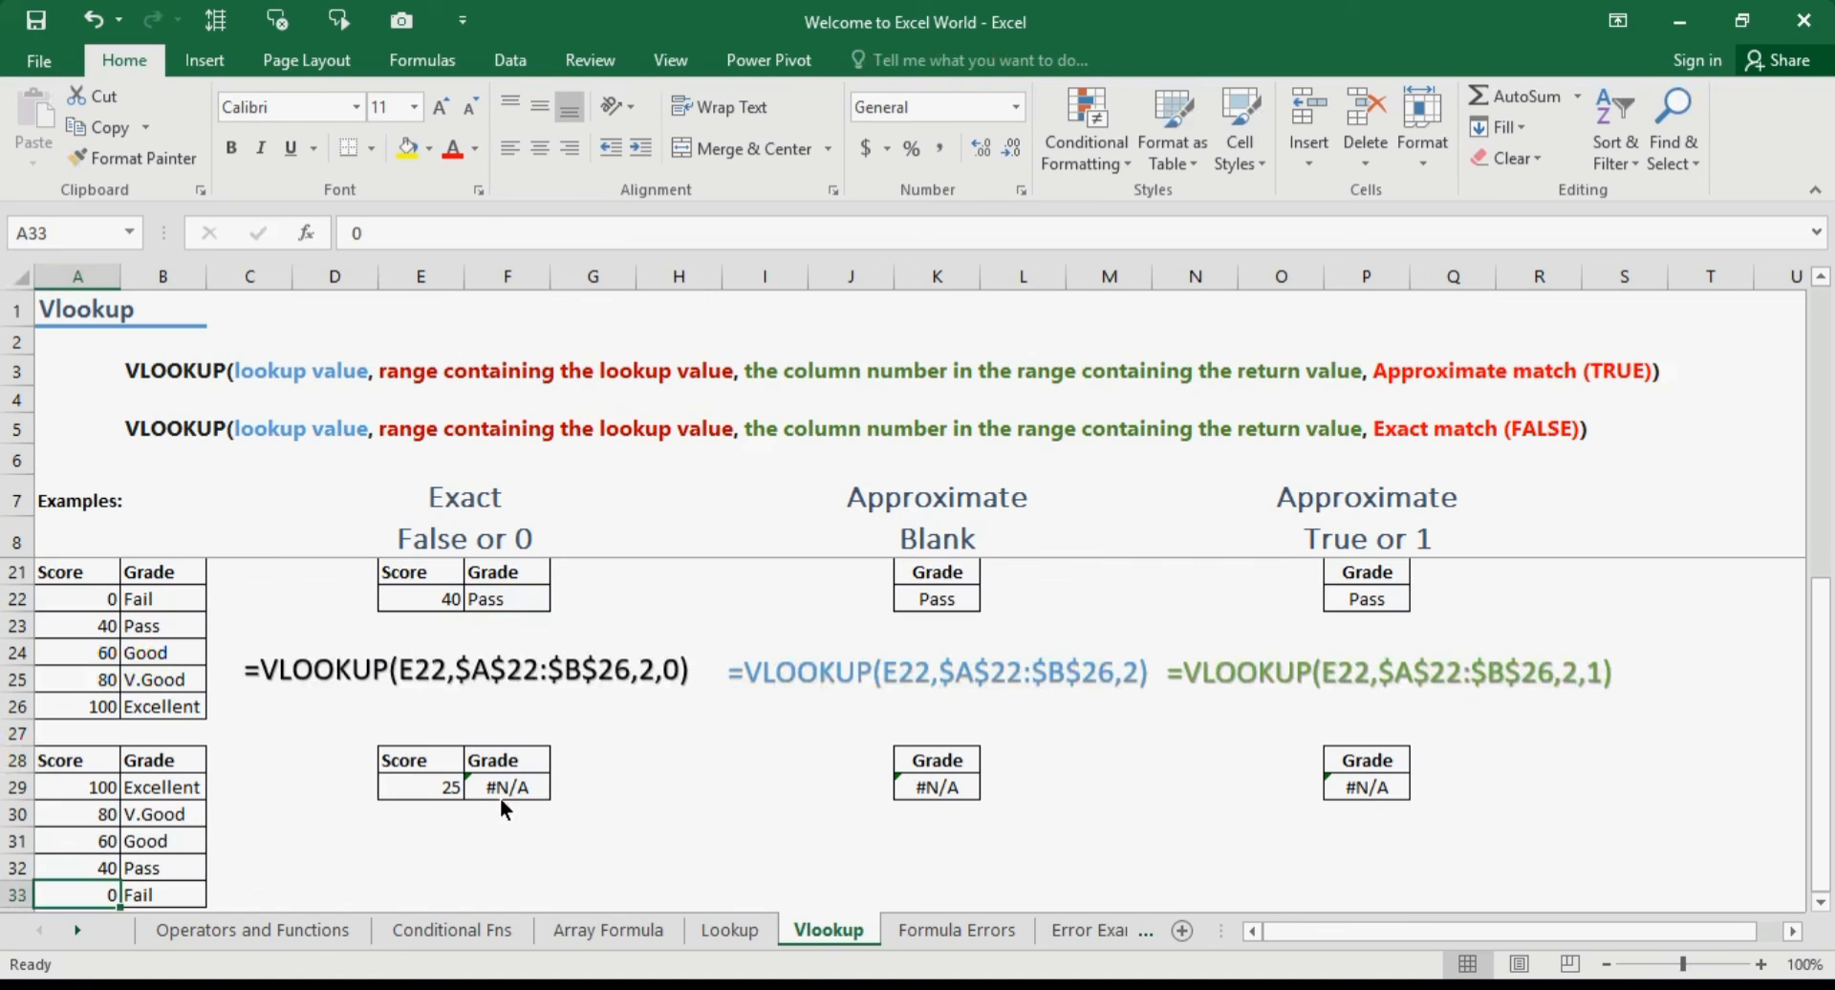
Examine the descending table's exact-match and approximate-match grade results across row 29.
{"action": "left_click", "coordinate": [501, 798]}
{"action": "left_click", "coordinate": [1130, 793]}
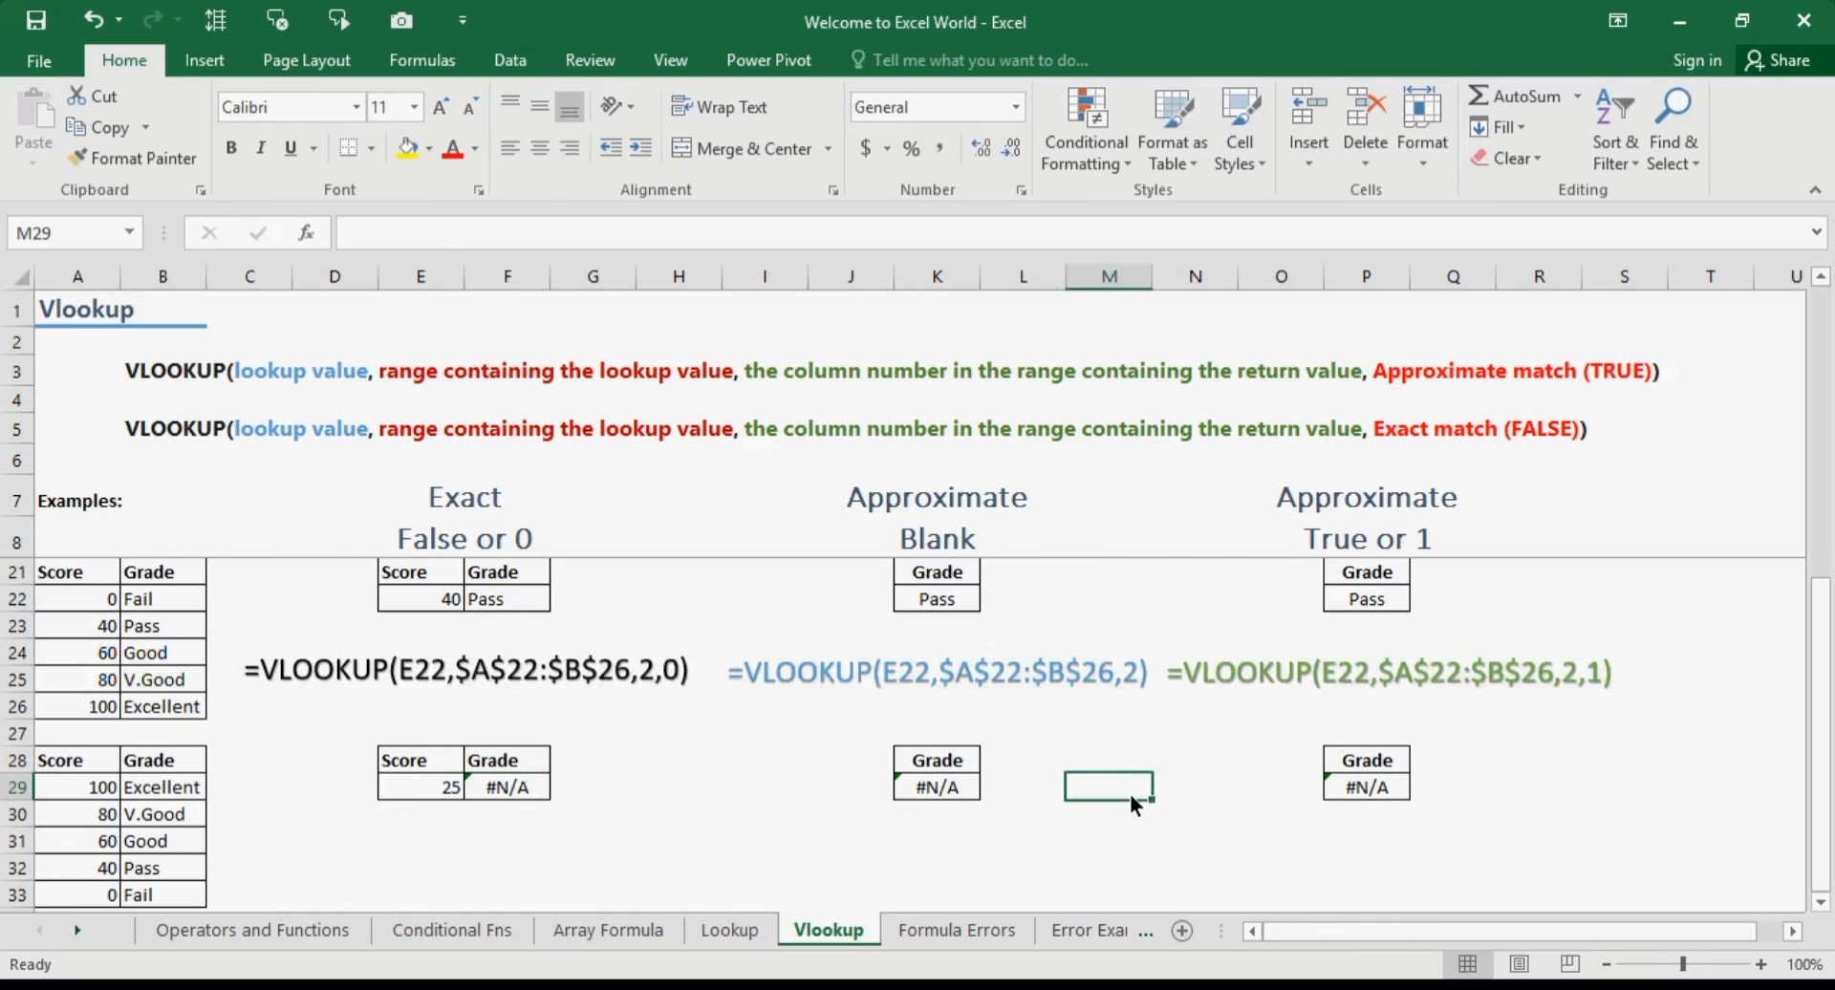
{"action": "left_click", "coordinate": [1551, 797]}
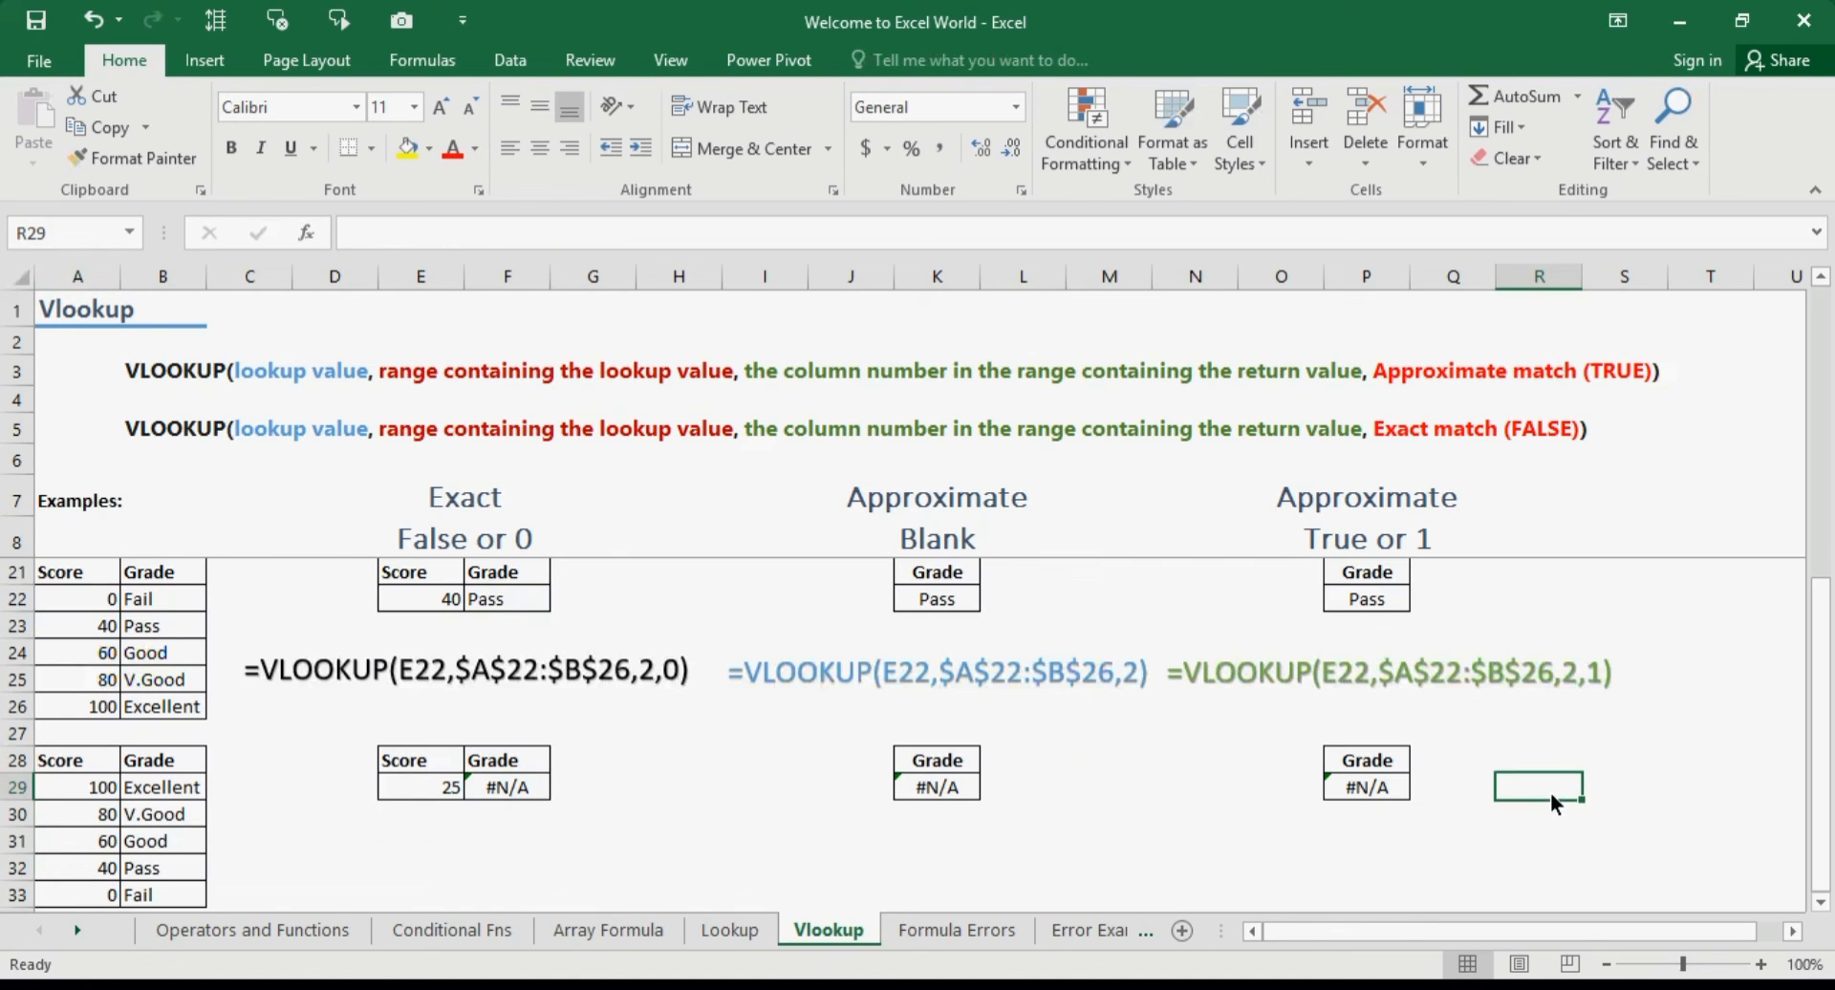